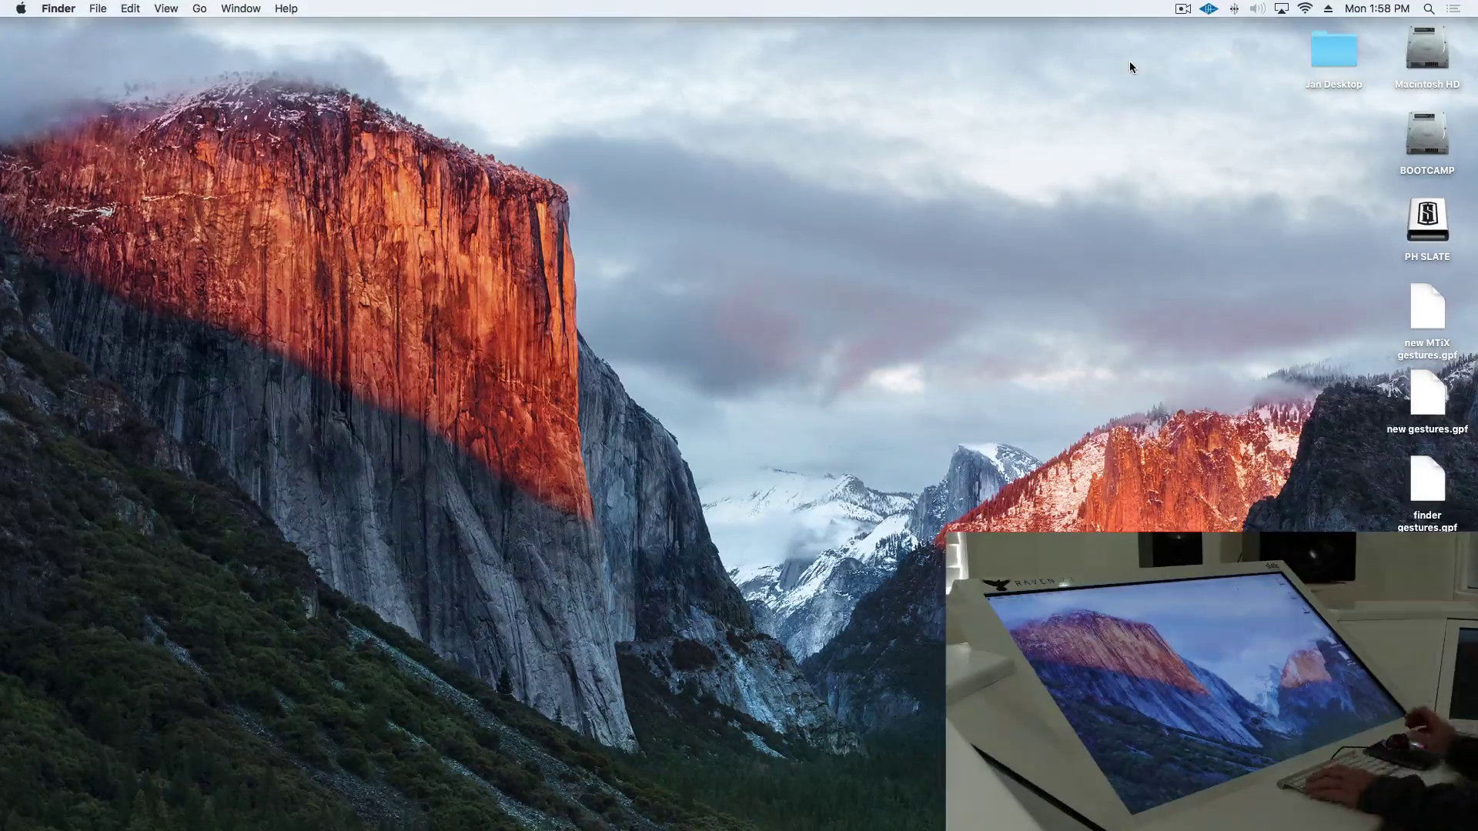
Switch to Chrome, load slatedigital.com in a new window and open the Slate Account from the account page
{"action": "key", "text": "super+Tab"}
{"action": "key", "text": "super+n"}
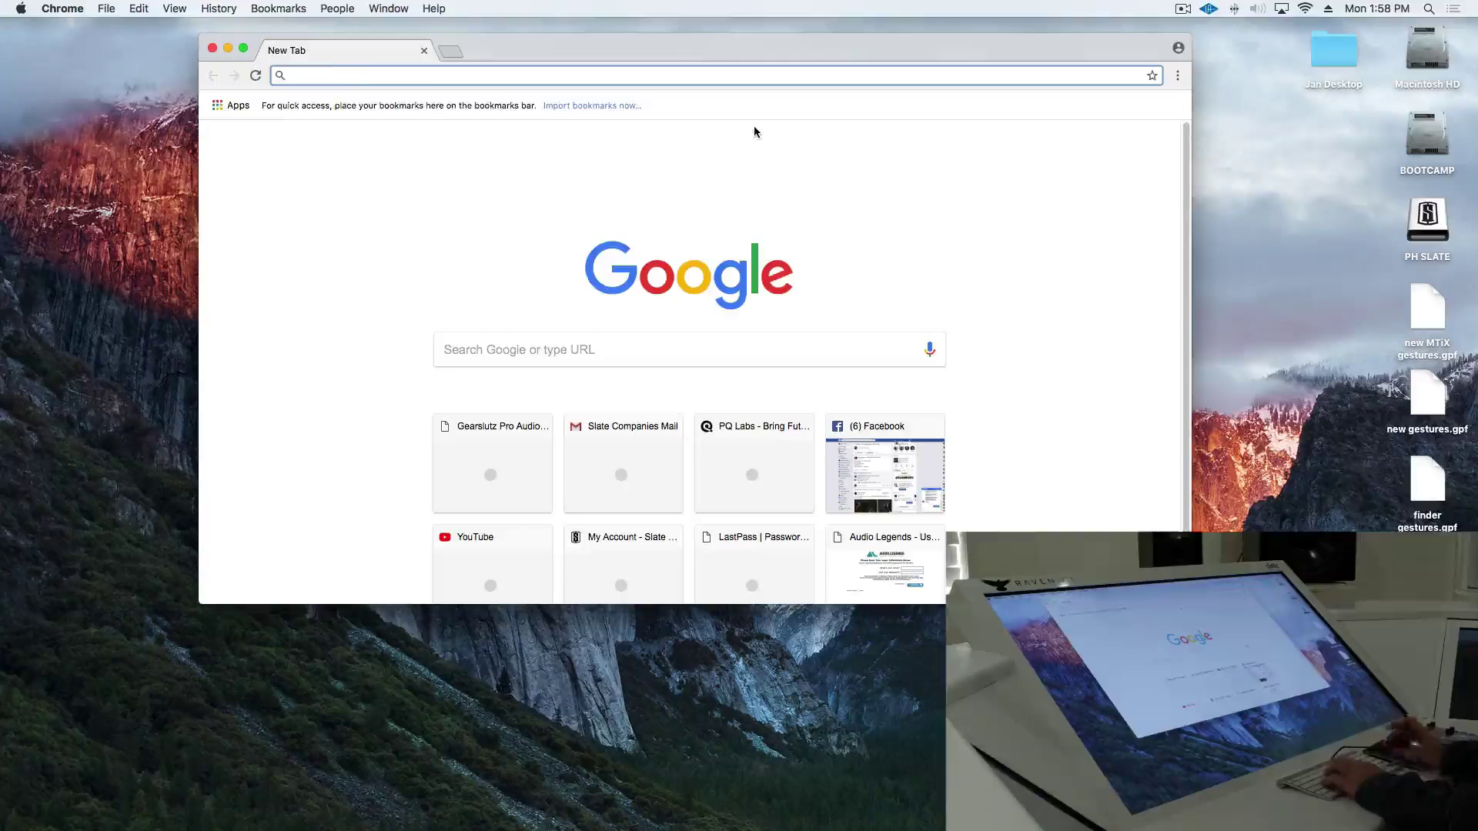
{"action": "type", "text": "slated"}
{"action": "key", "text": "Return"}
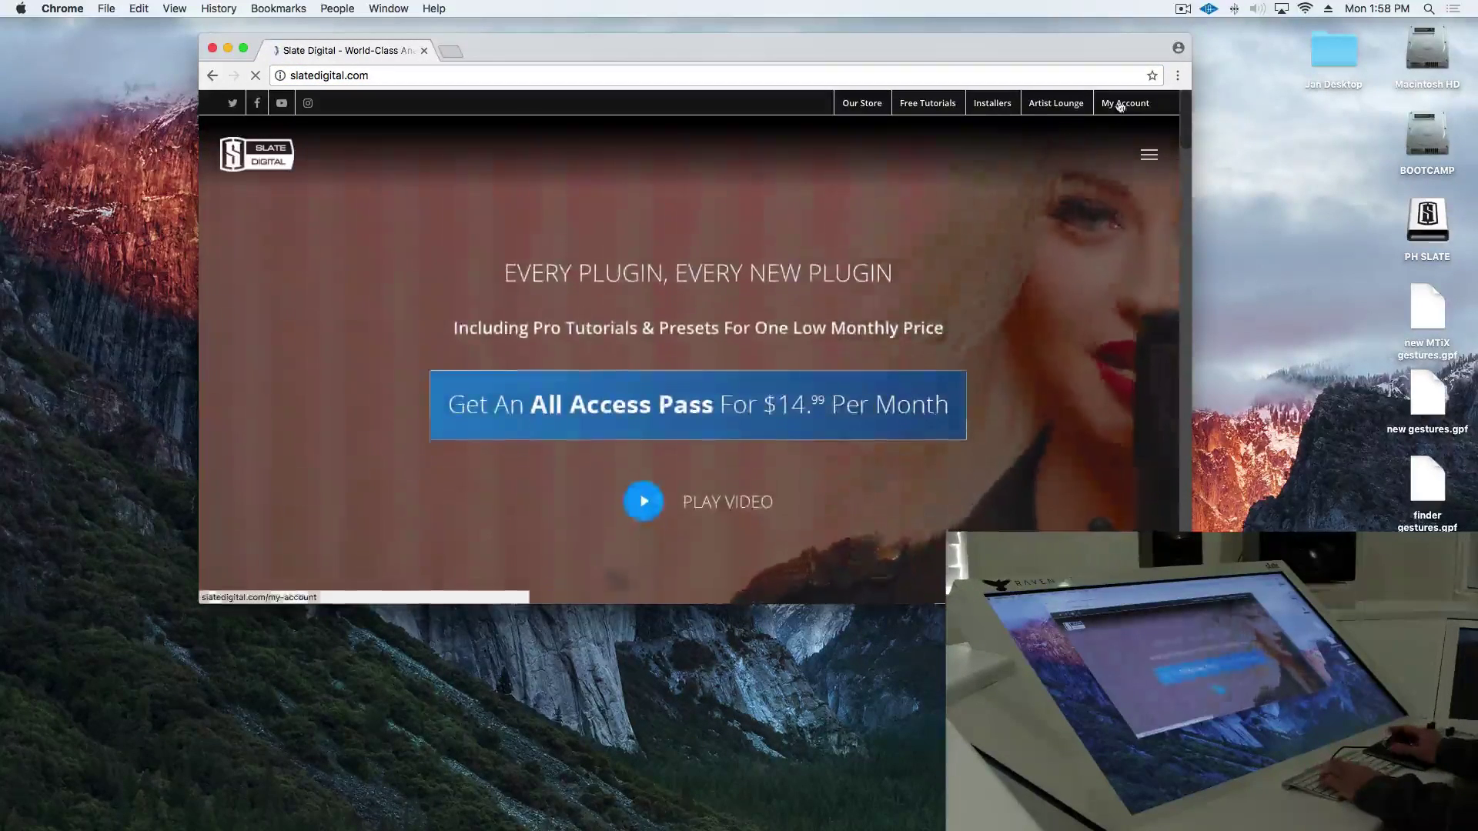
{"action": "left_click", "coordinate": [1122, 103]}
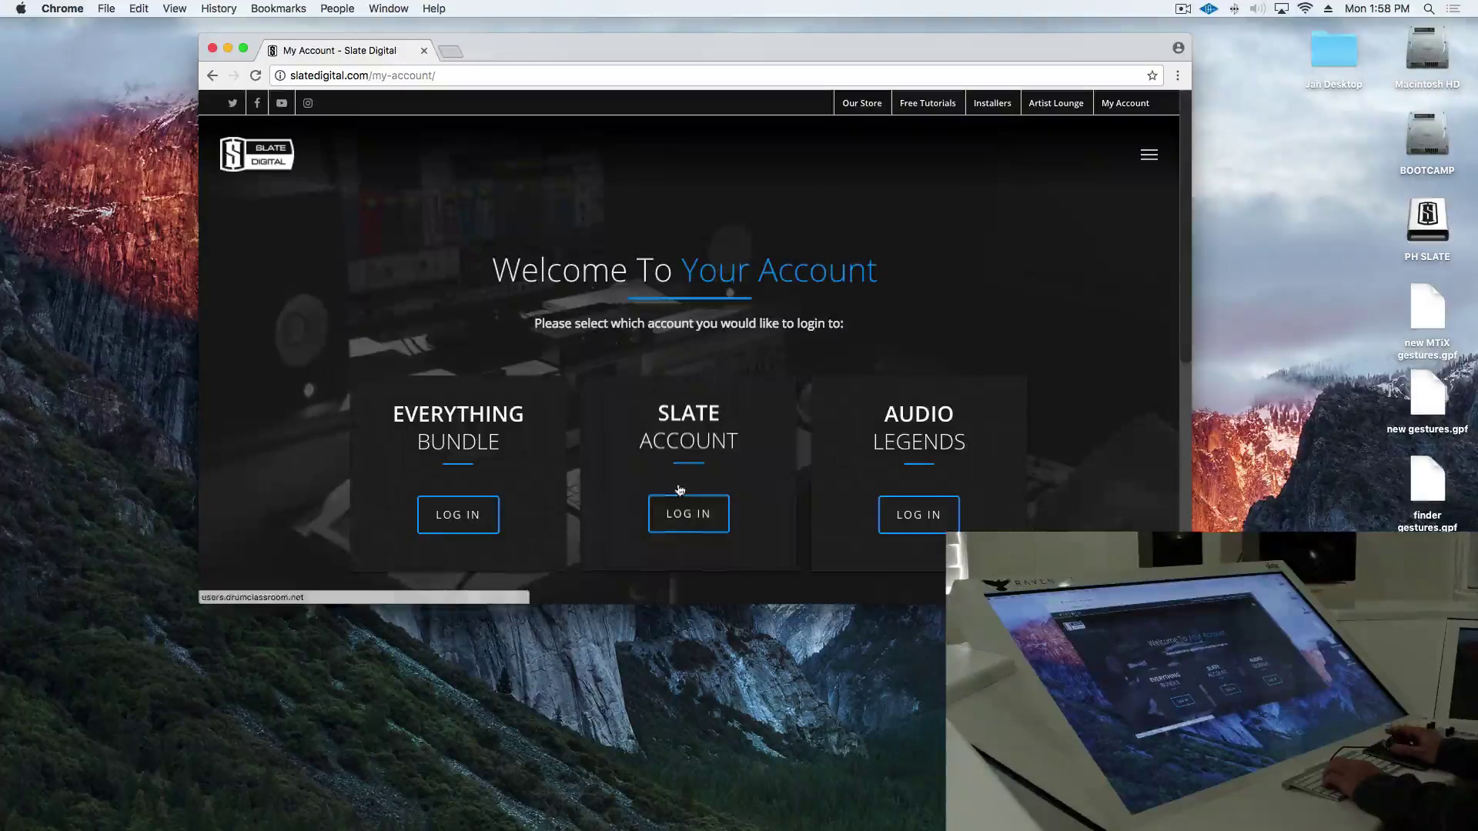
{"action": "left_click", "coordinate": [677, 510]}
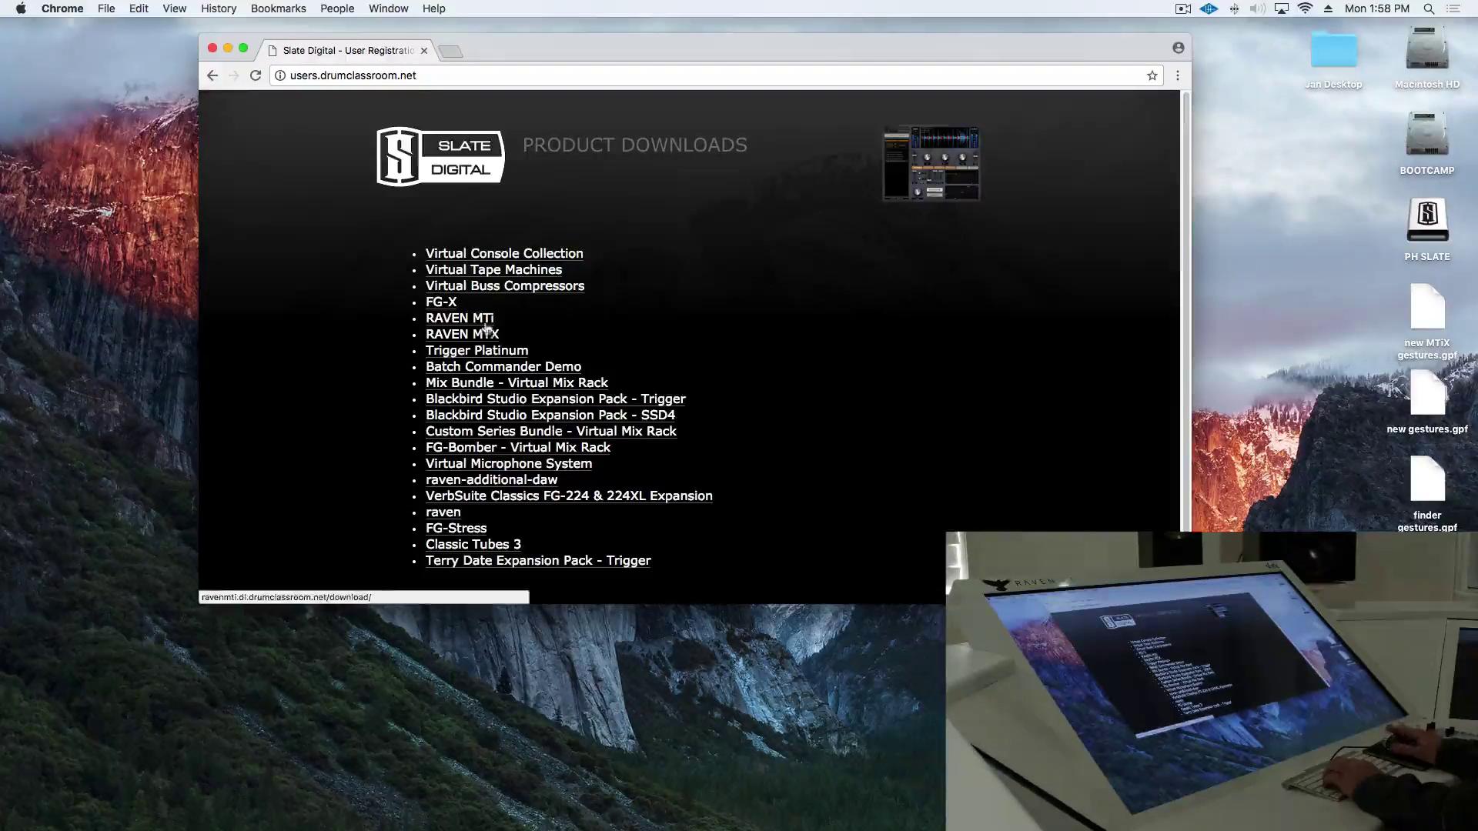
Open the RAVEN MTi download page and look through its setup and Mac quick start tutorials
{"action": "left_click", "coordinate": [472, 260]}
{"action": "scroll", "coordinate": [630, 286], "scroll_direction": "down", "scroll_amount": 10}
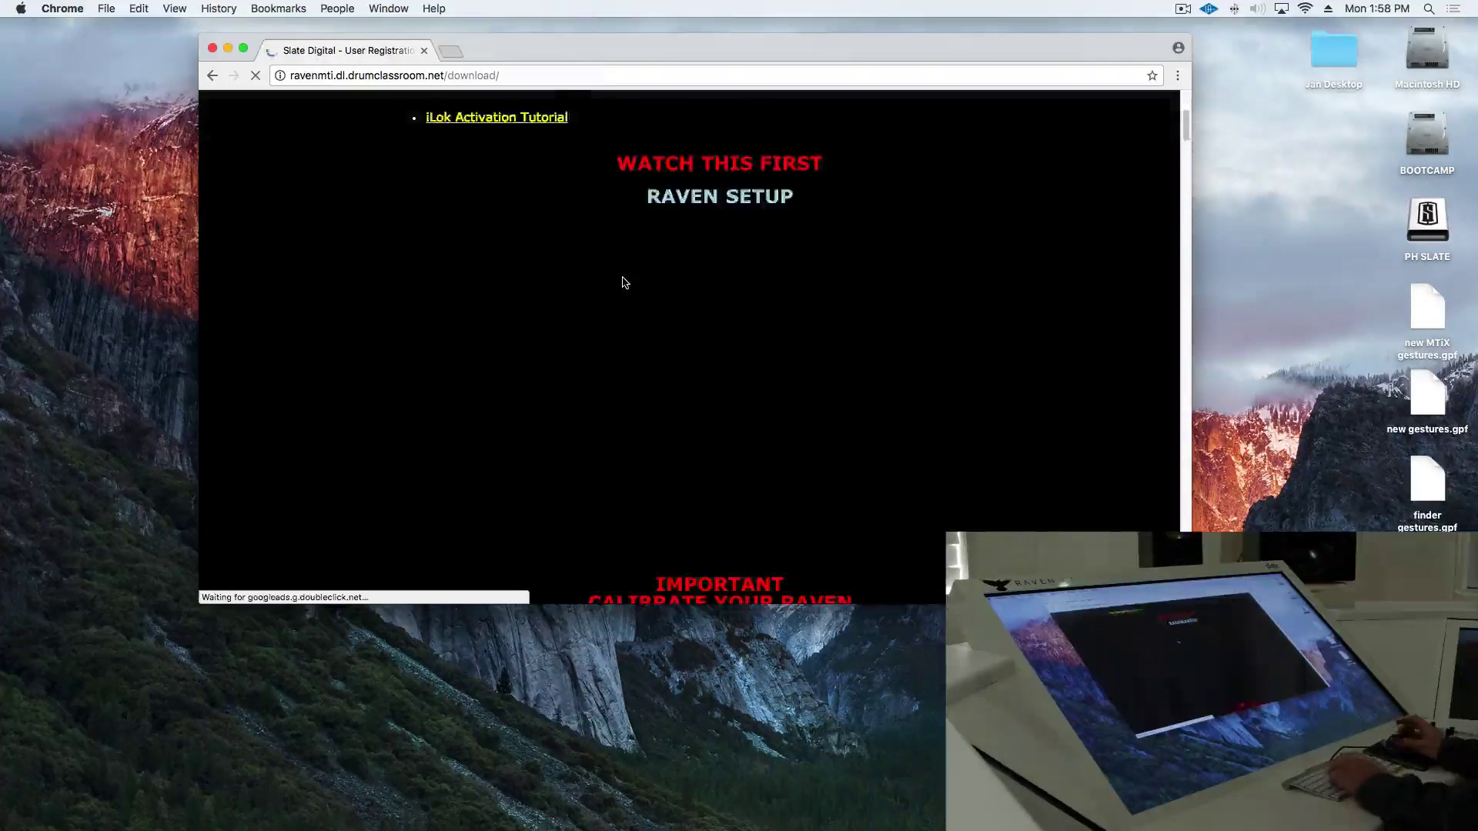
{"action": "scroll", "coordinate": [624, 282], "scroll_direction": "down", "scroll_amount": 8}
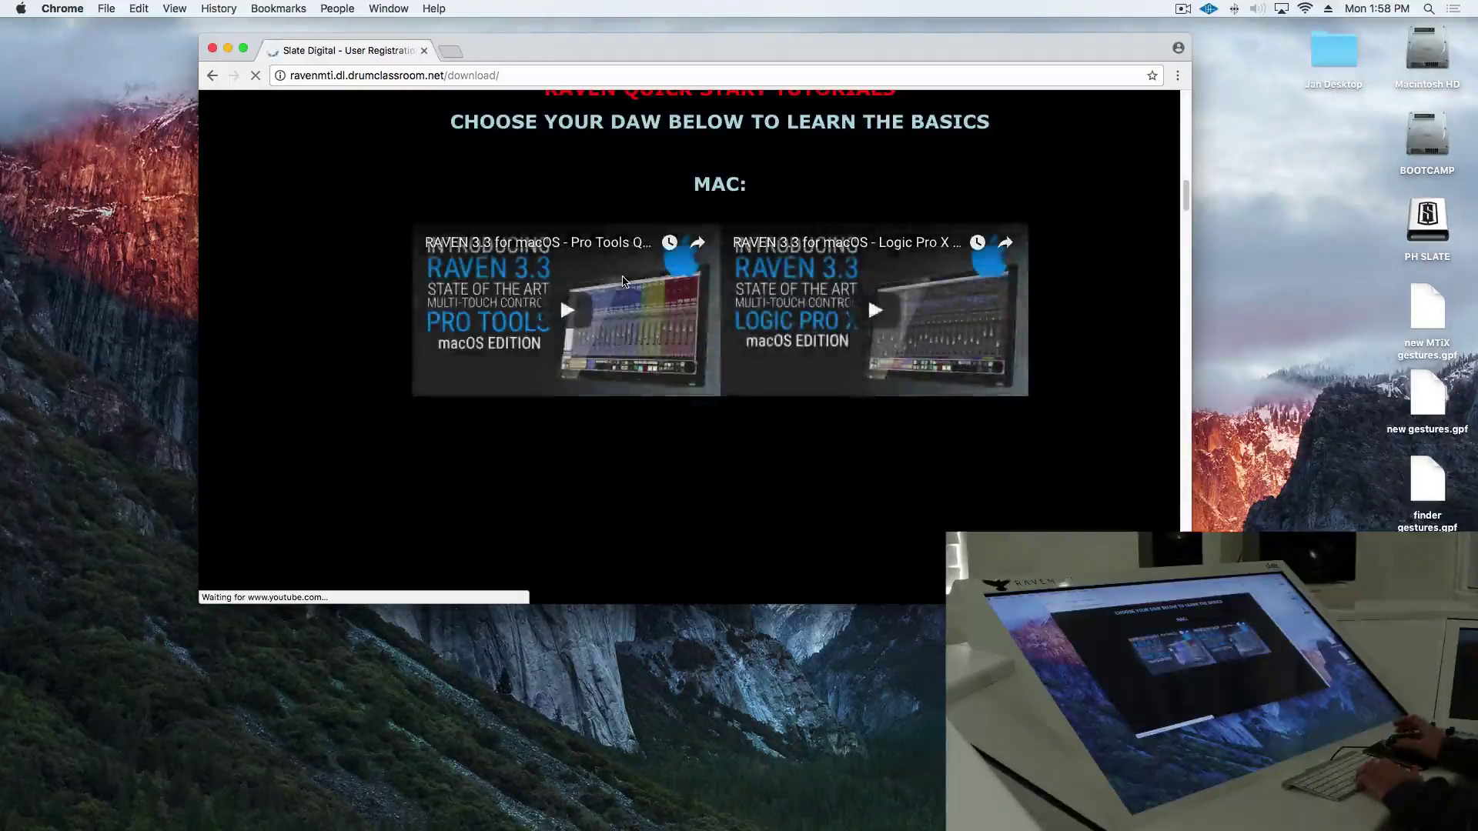
Switch to Finder, run RAVEN MTX.pkg from Downloads and authorize its installation with the account password
{"action": "key", "text": "super+h"}
{"action": "key", "text": "shift+super+a"}
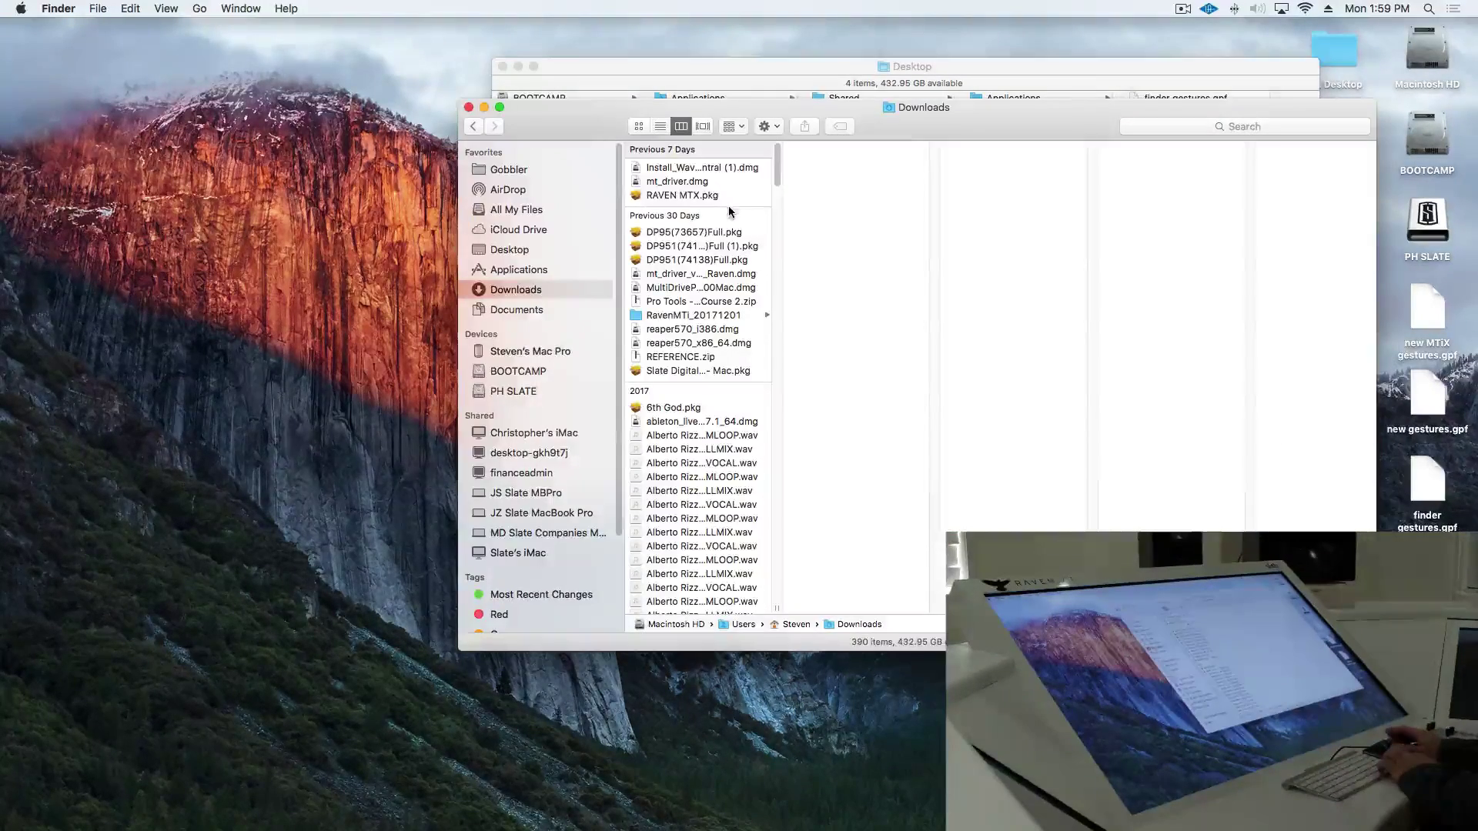
{"action": "double_click", "coordinate": [693, 195]}
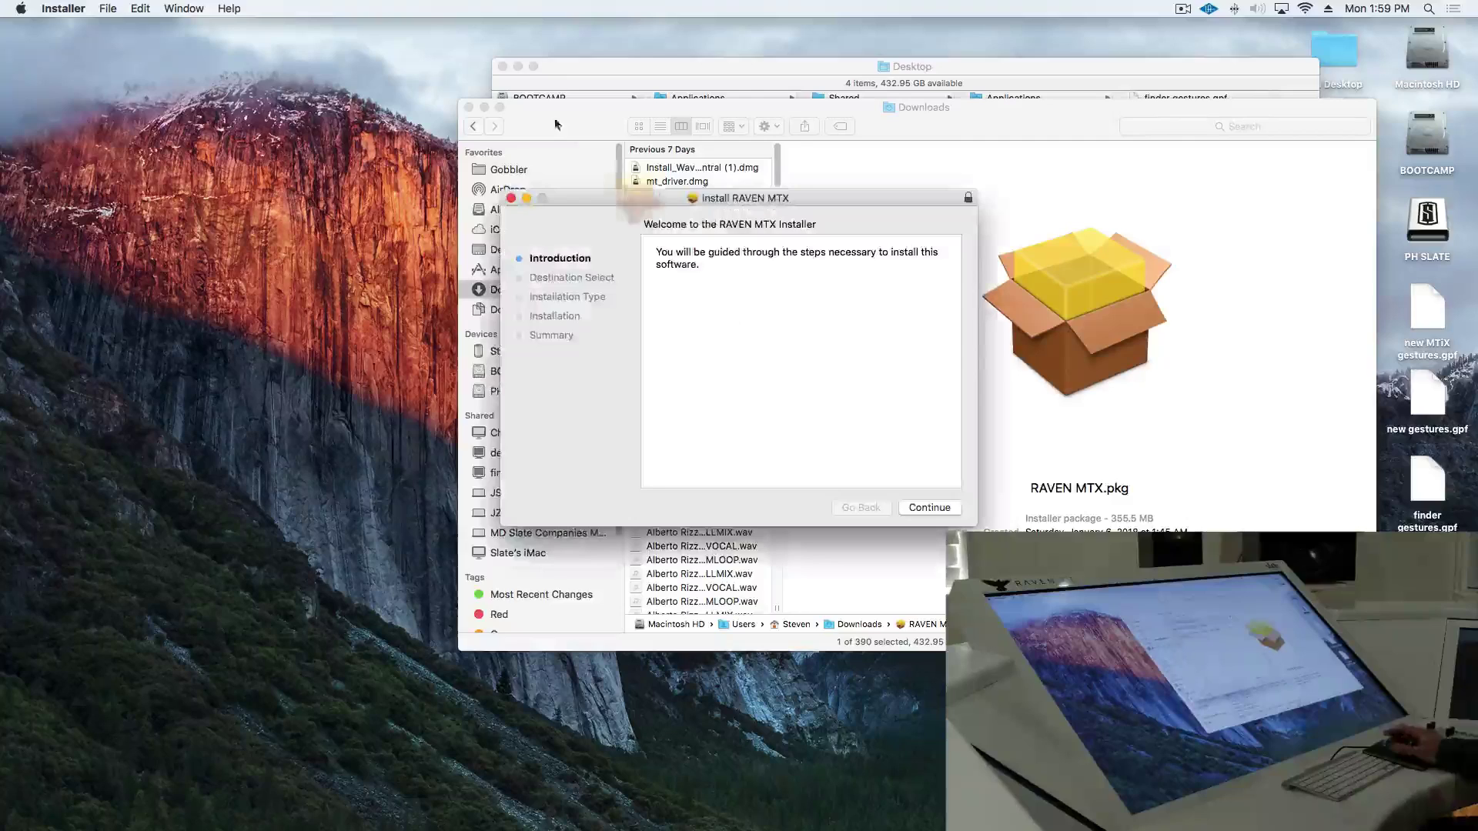
{"action": "left_click", "coordinate": [915, 508]}
{"action": "left_click", "coordinate": [934, 507]}
{"action": "type", "text": "s"}
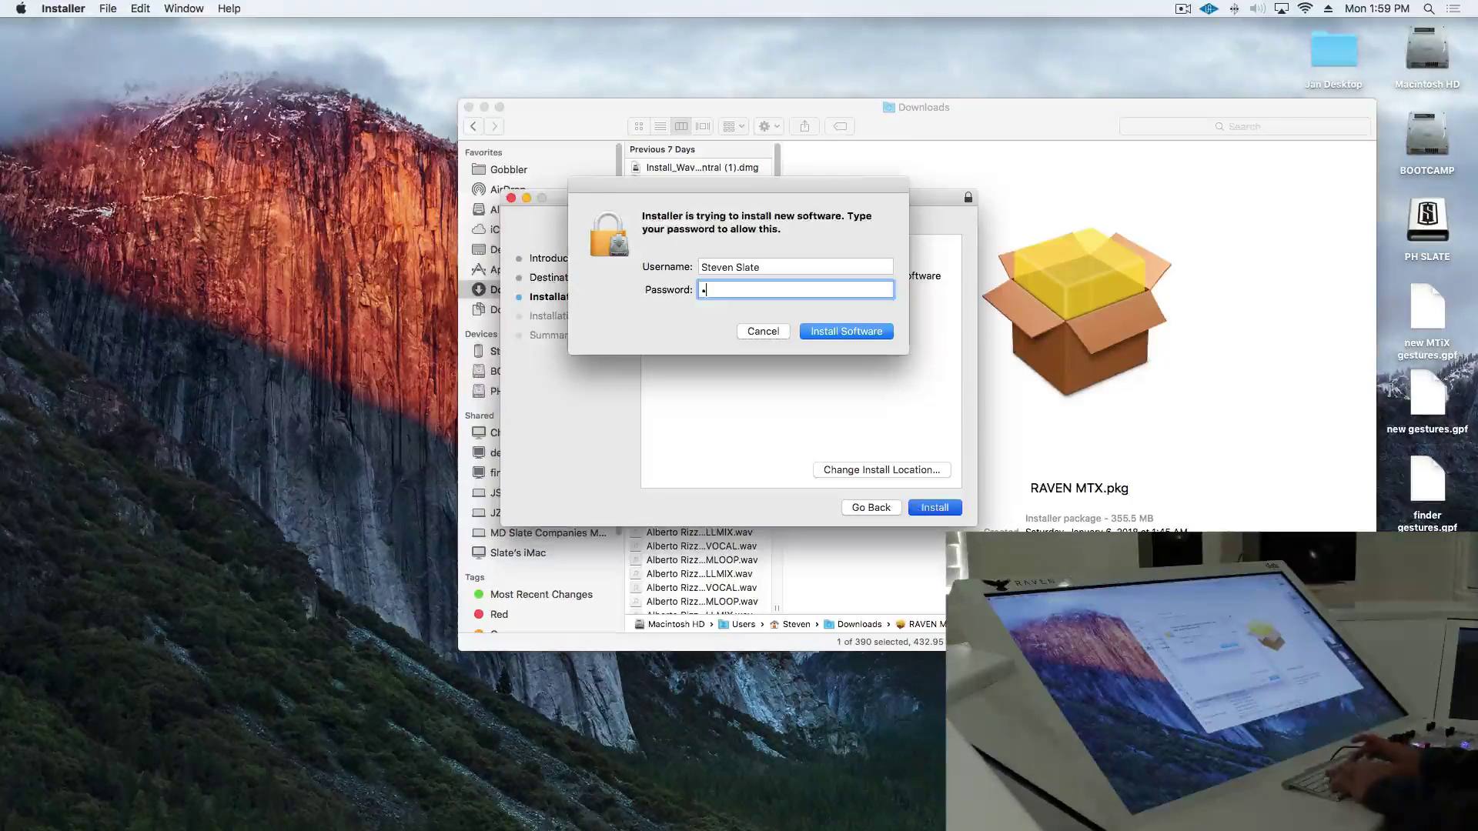
{"action": "type", "text": "********"}
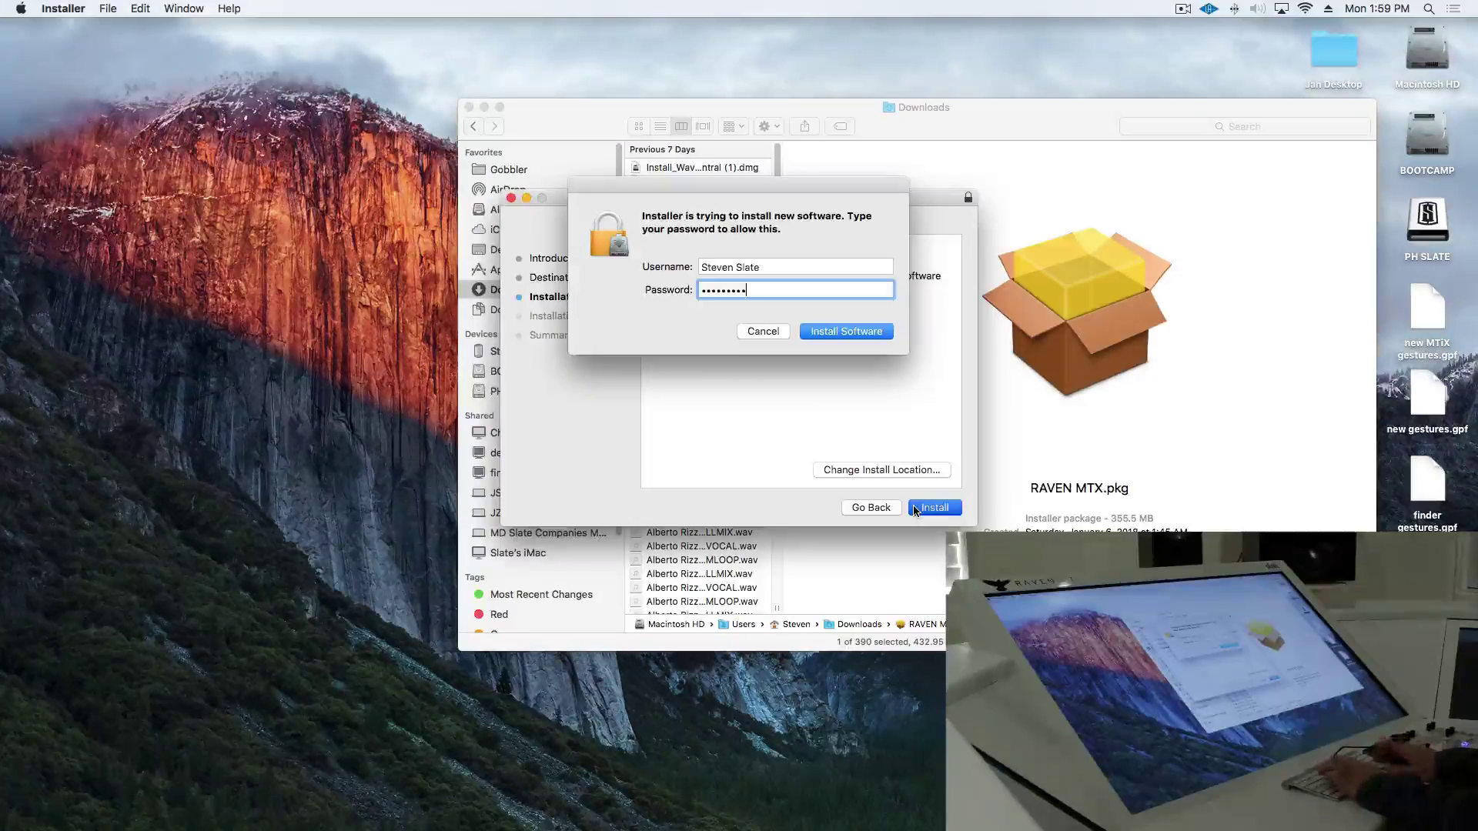
{"action": "key", "text": "Return"}
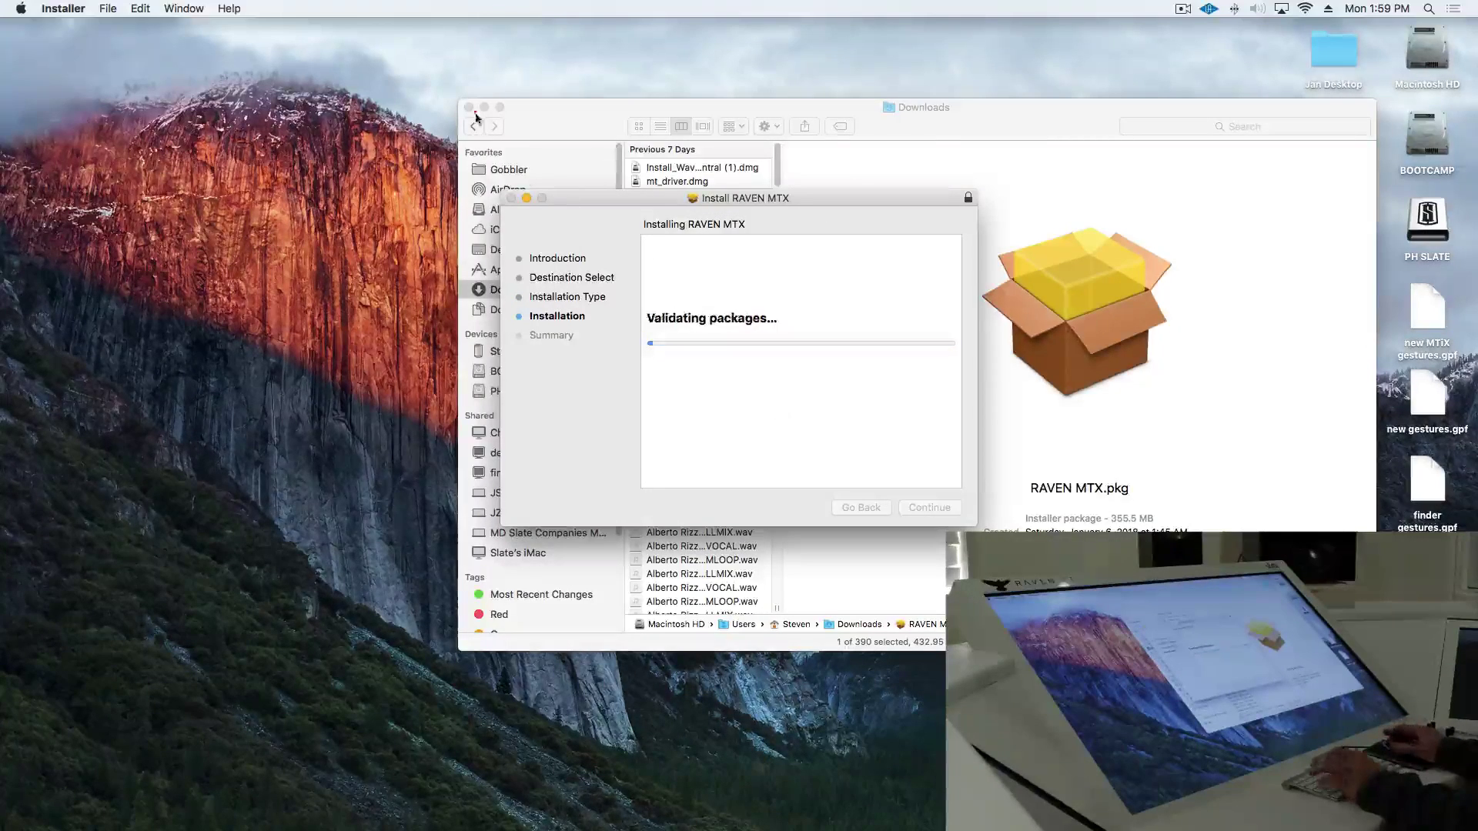
Close the Downloads window and the finished RAVEN MTX installer
{"action": "left_click", "coordinate": [469, 108]}
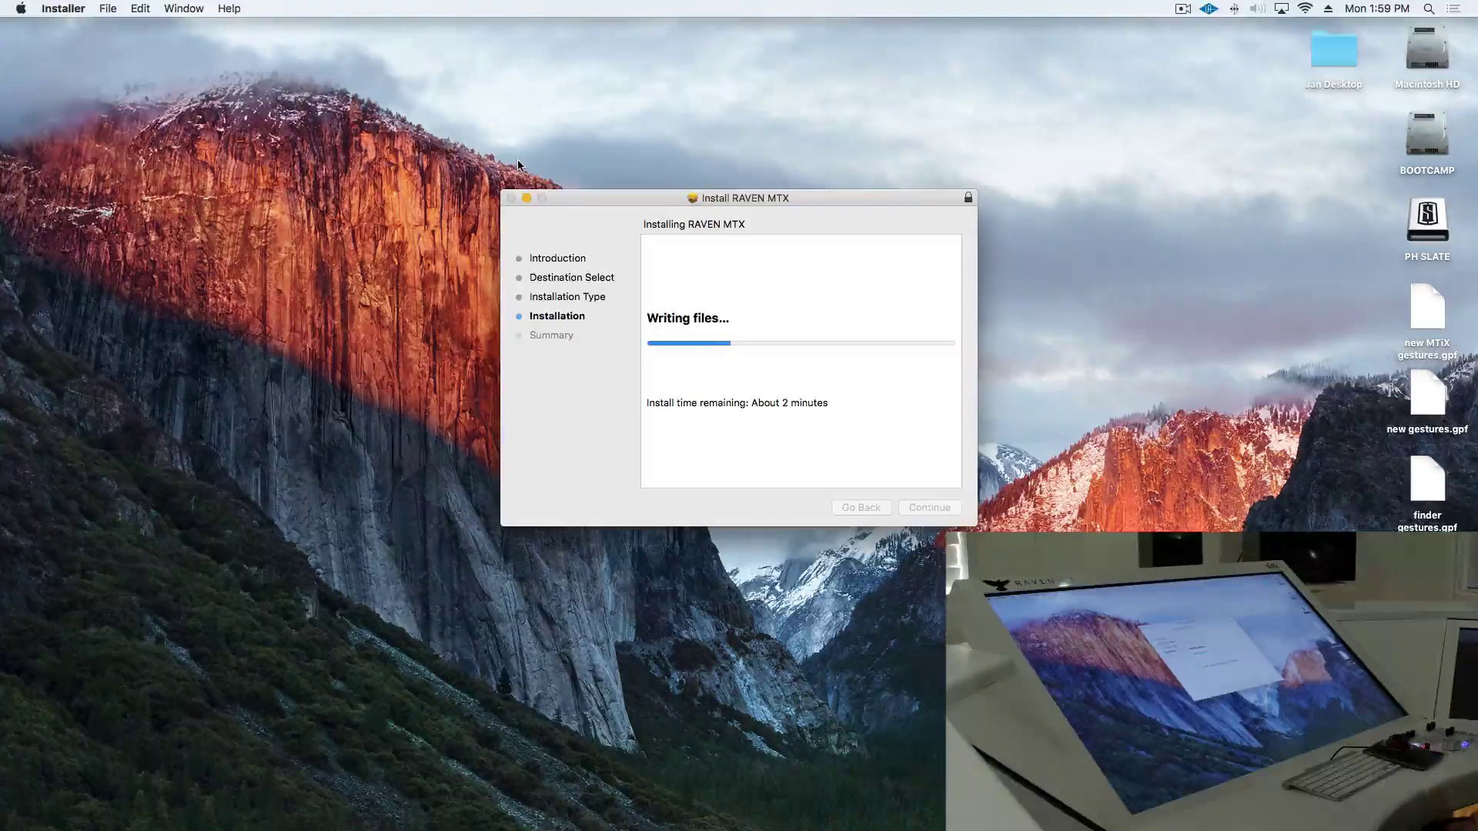
{"action": "left_click", "coordinate": [576, 197]}
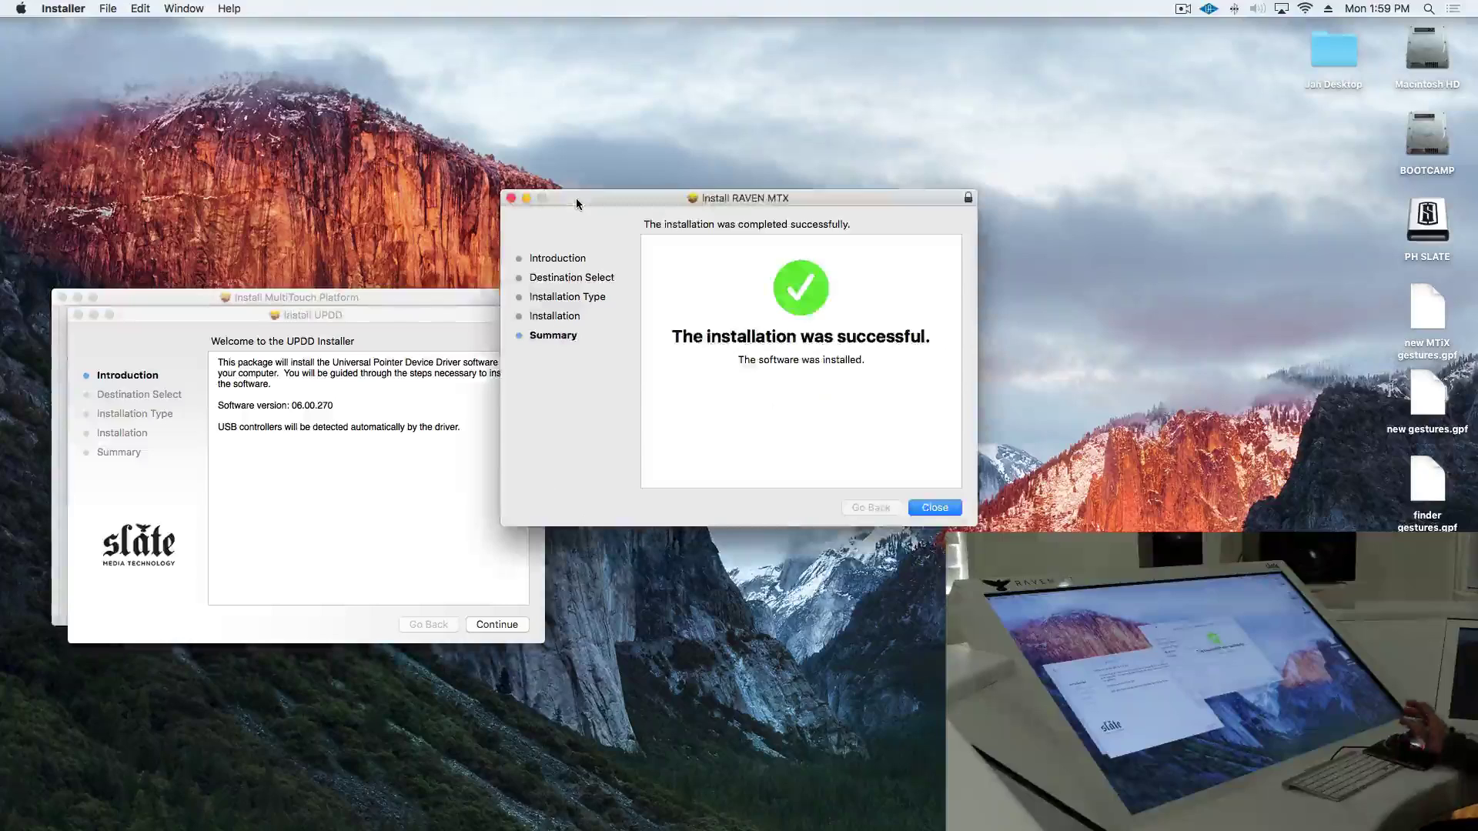
{"action": "left_click", "coordinate": [925, 502]}
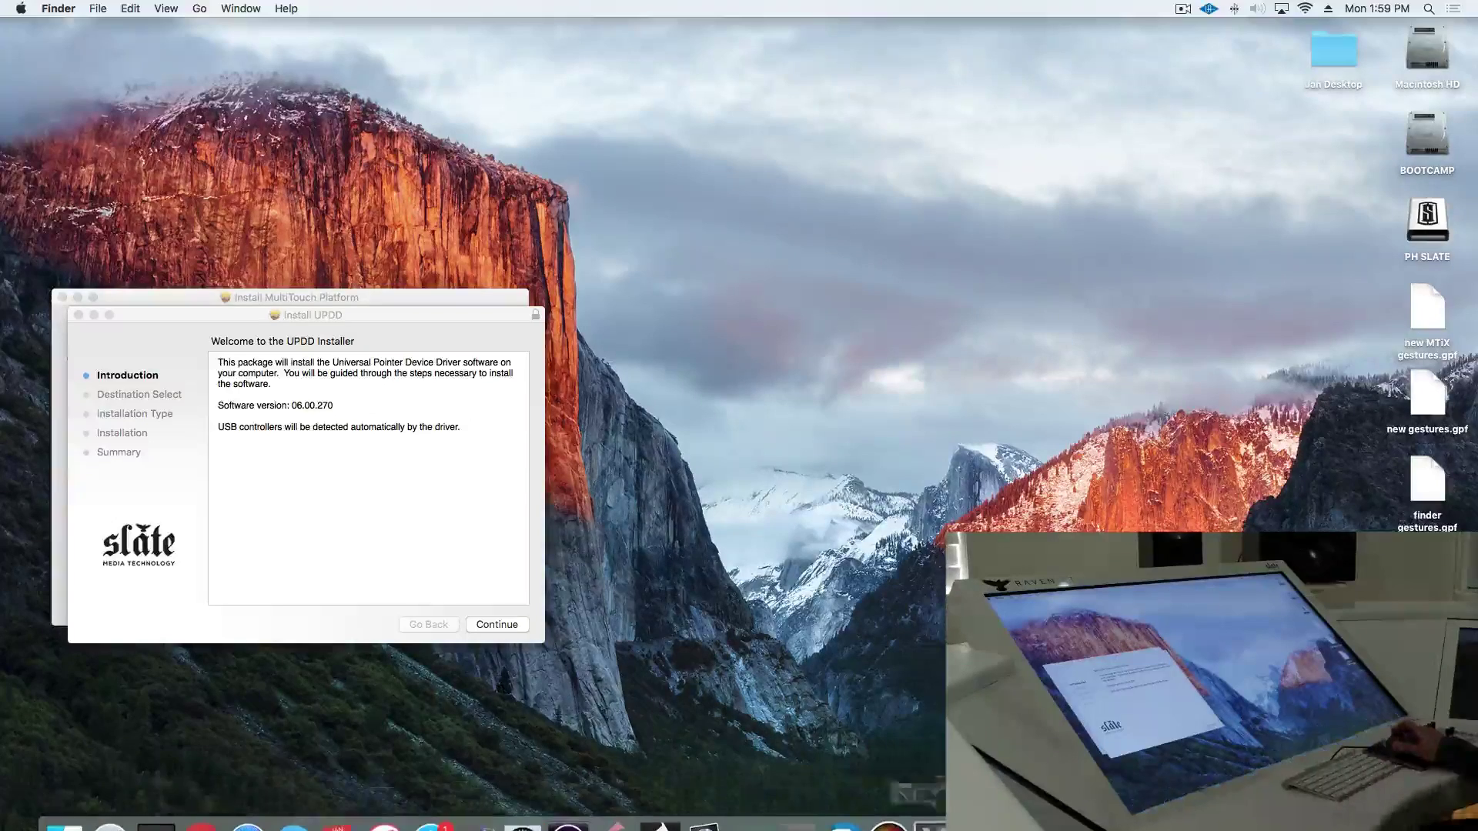
Install UPDD on Macintosh HD and close its installer
{"action": "left_click", "coordinate": [450, 501]}
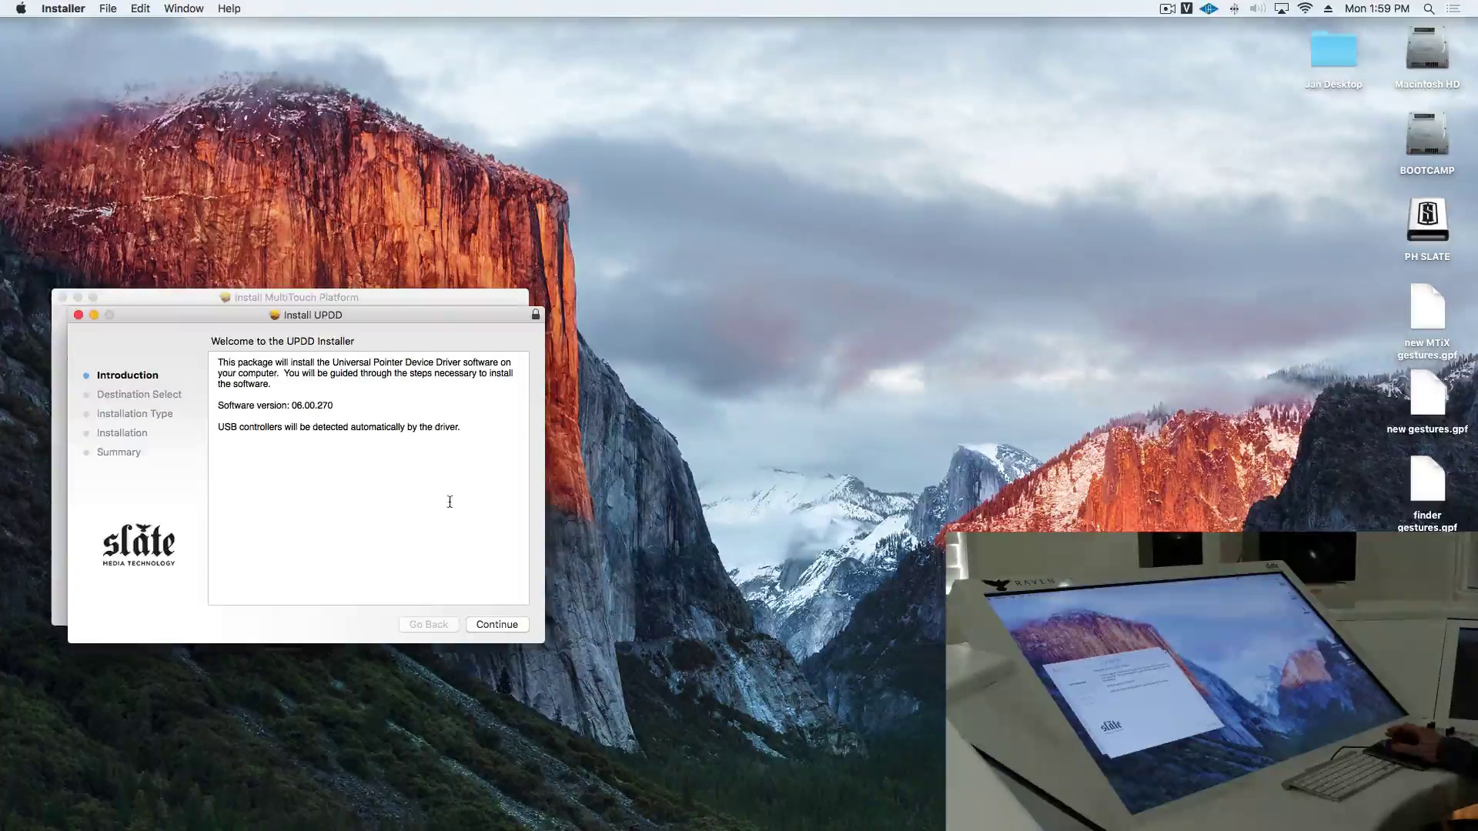
{"action": "left_click", "coordinate": [496, 624]}
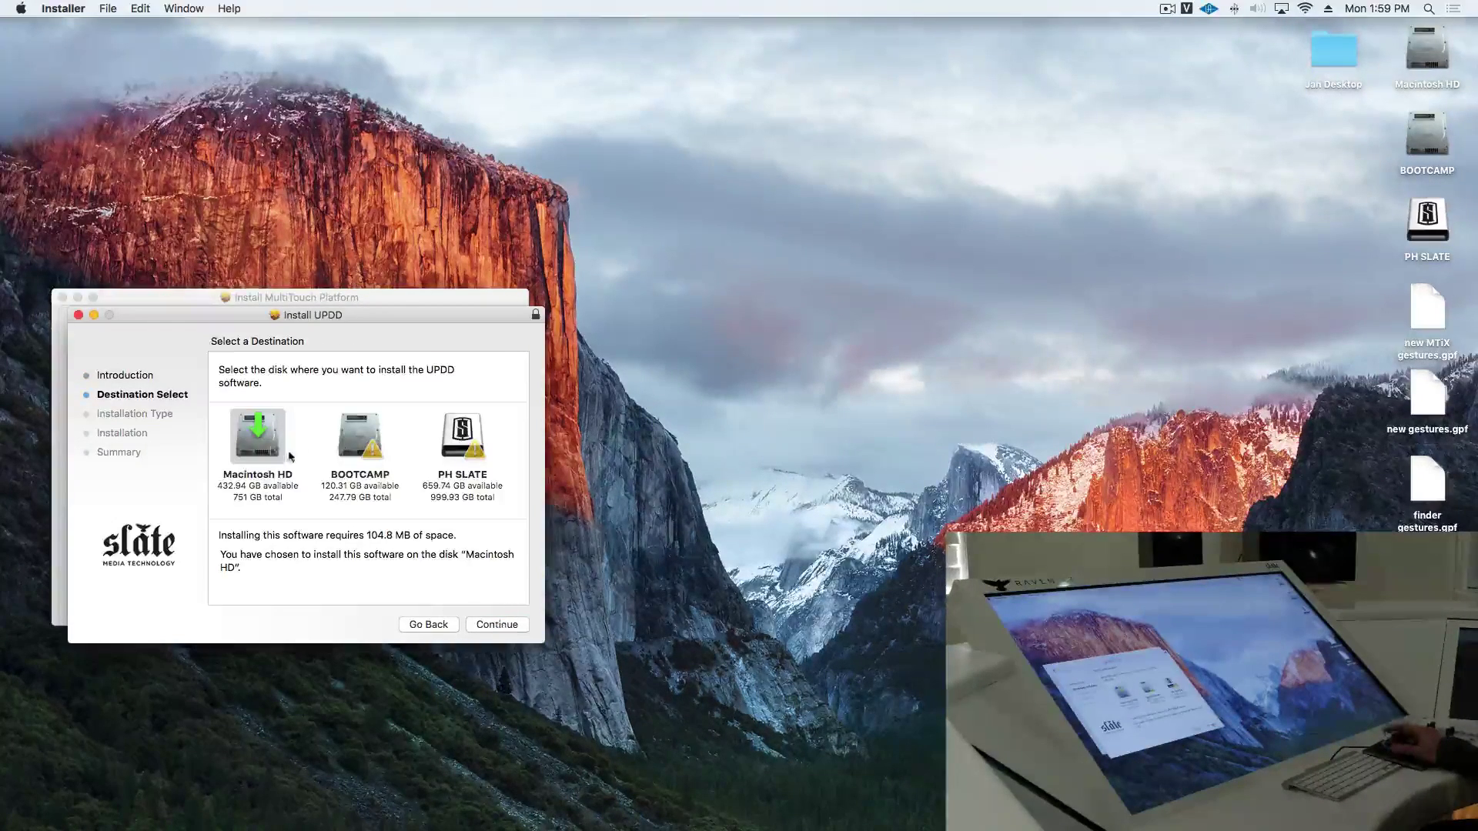
{"action": "left_click", "coordinate": [478, 621]}
{"action": "left_click", "coordinate": [479, 620]}
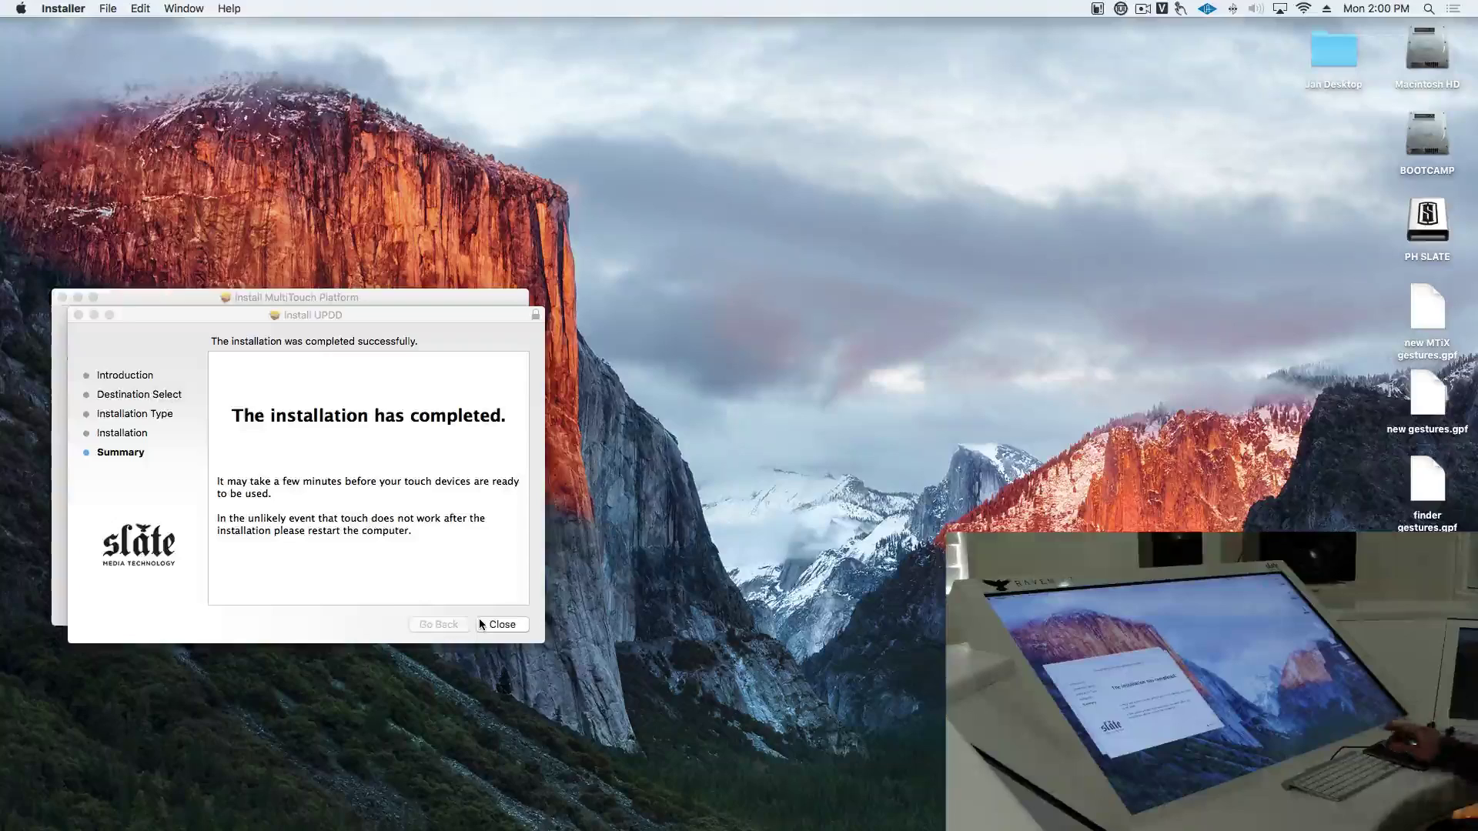
{"action": "left_click", "coordinate": [486, 625]}
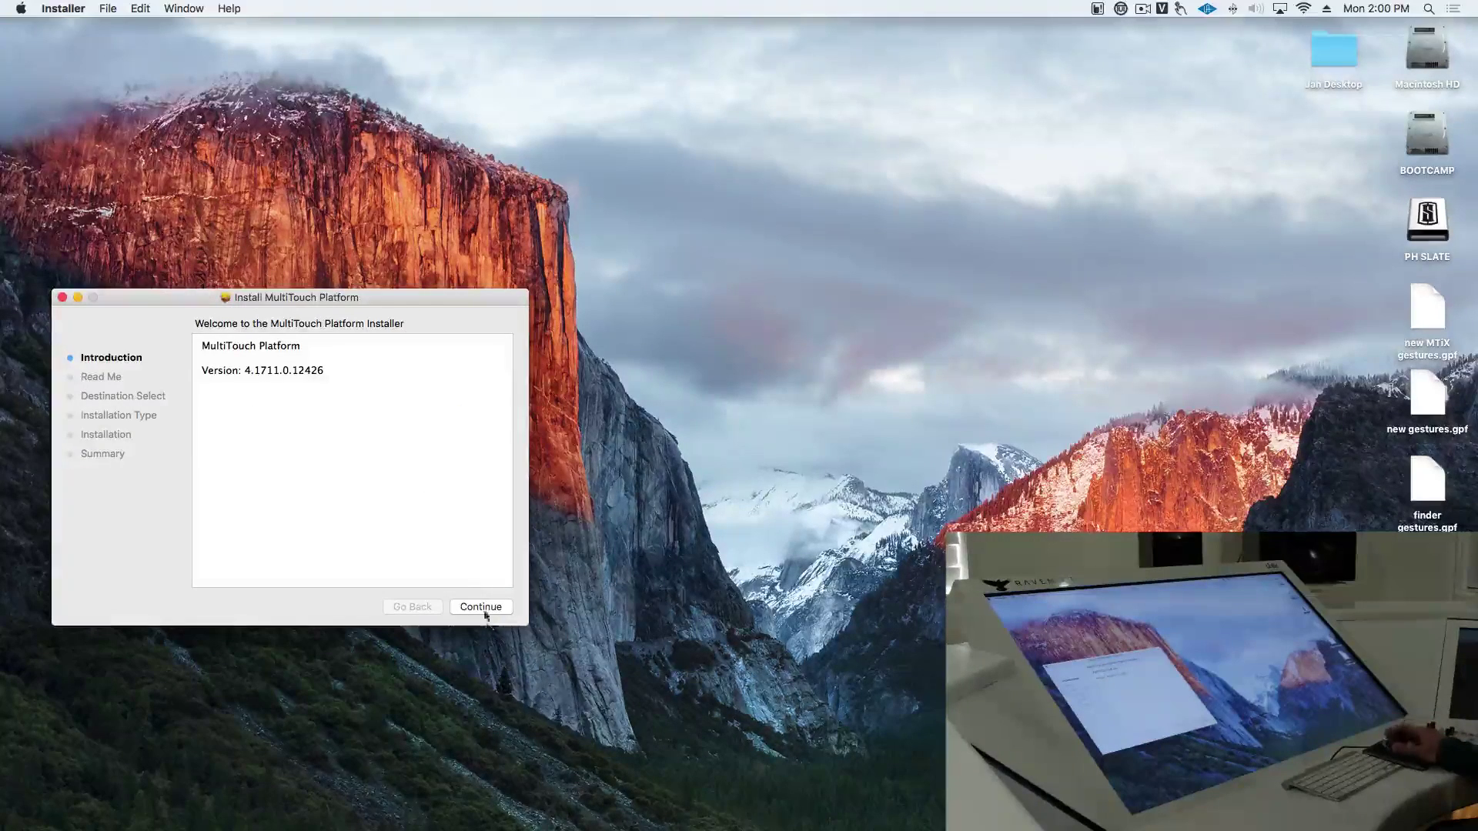
Perform the standard MultiTouch Platform installation on Macintosh HD and restart the Mac
{"action": "left_click", "coordinate": [494, 607]}
{"action": "left_click", "coordinate": [496, 608]}
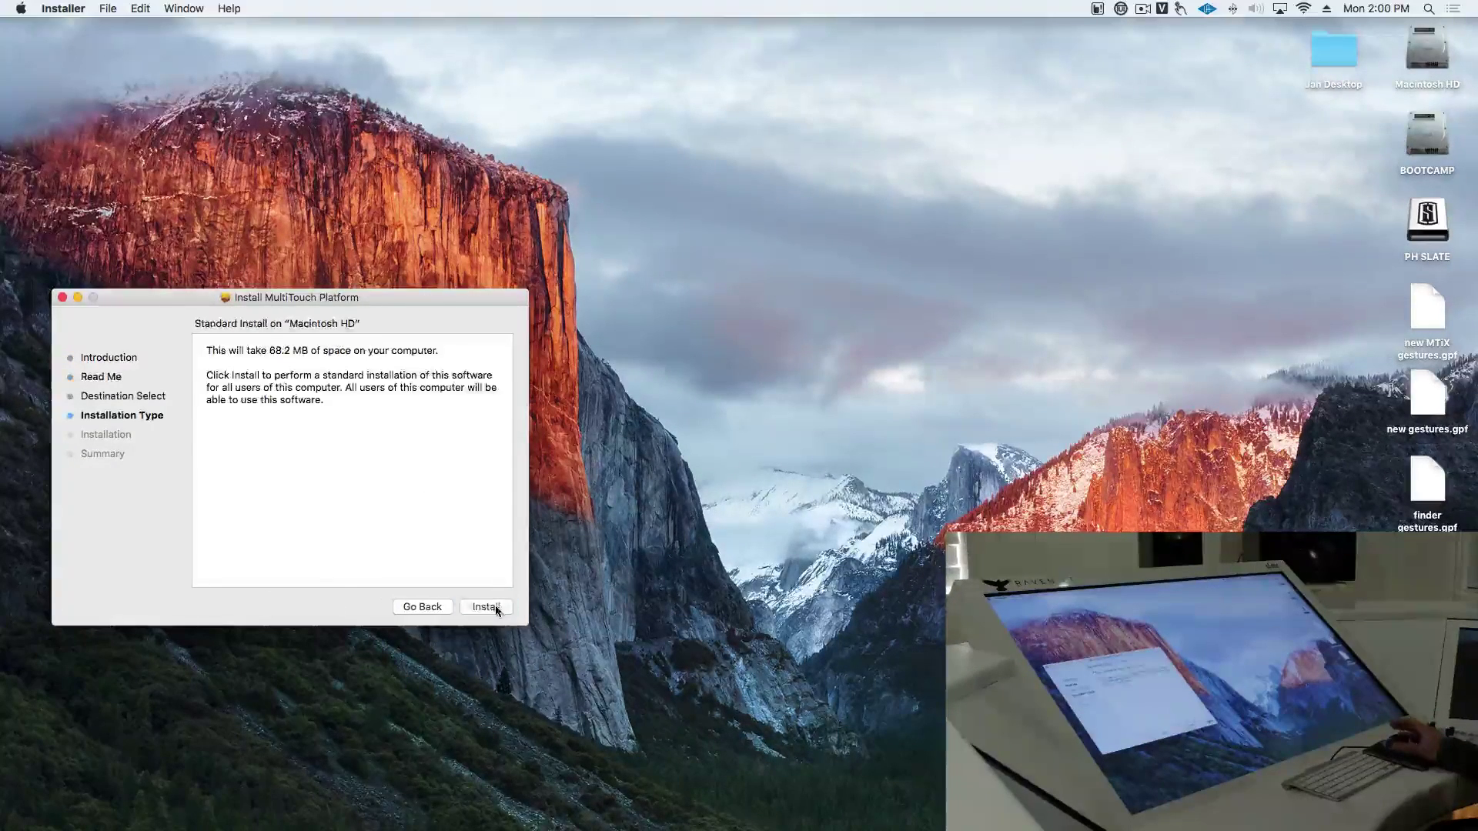
{"action": "left_click", "coordinate": [496, 606]}
{"action": "left_click", "coordinate": [426, 385]}
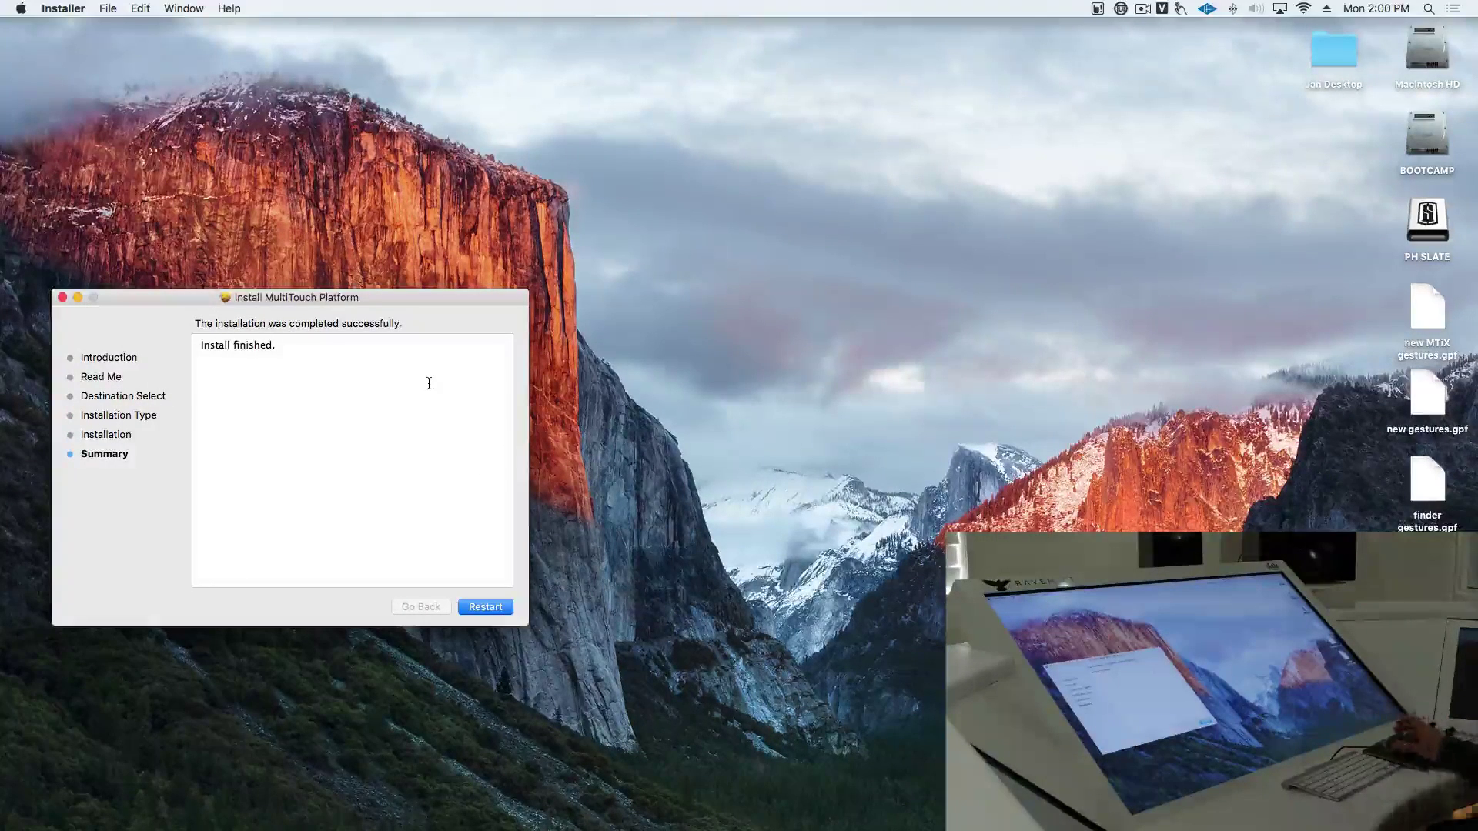
{"action": "left_click", "coordinate": [20, 9]}
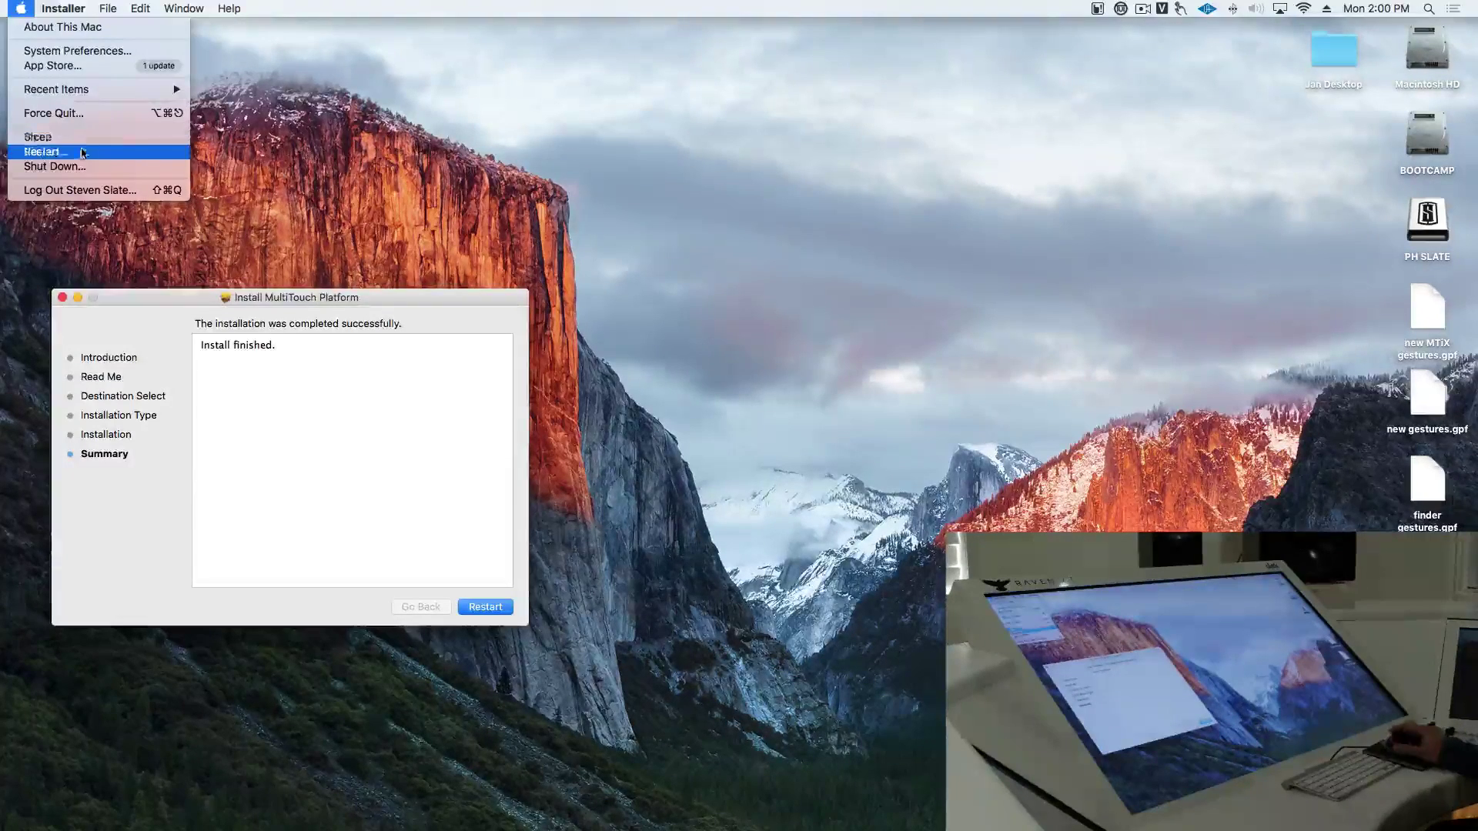
{"action": "left_click", "coordinate": [77, 152]}
Open MultiTouch Platform to examine its overlay information and options, and close its window
{"action": "mouse_move", "coordinate": [727, 820]}
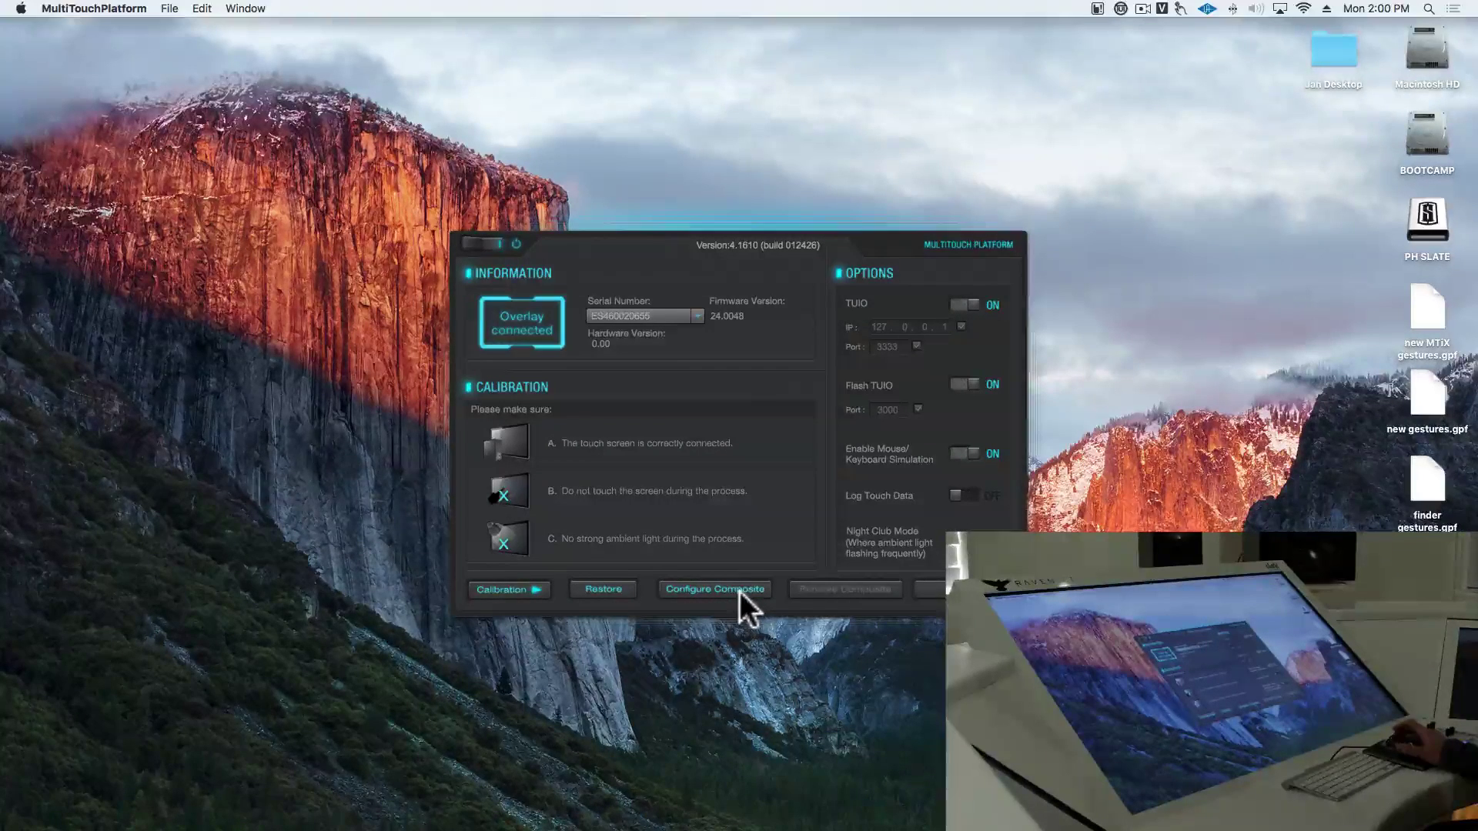
{"action": "left_click_drag", "start_coordinate": [621, 649], "coordinate": [703, 731]}
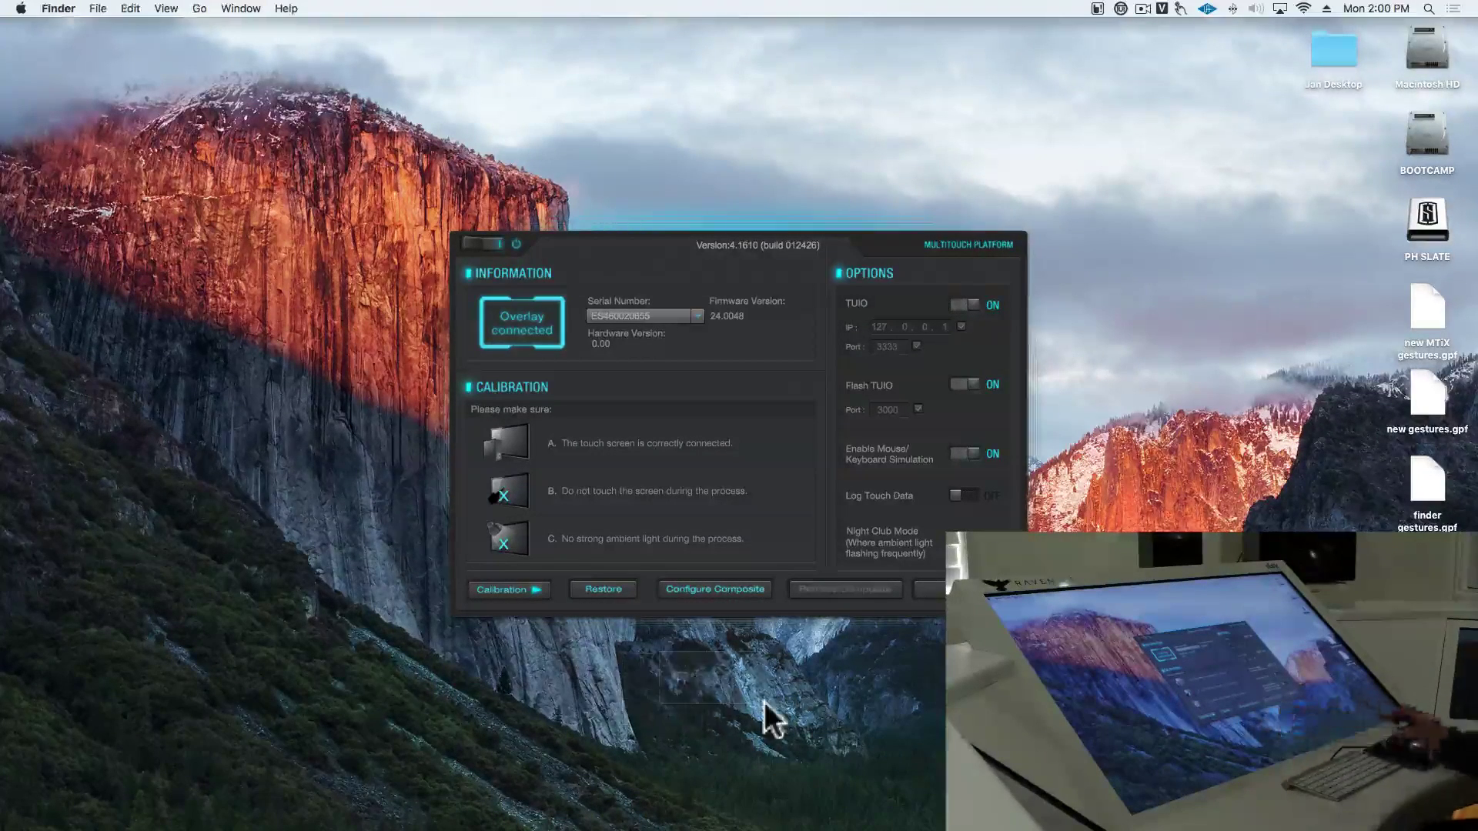
{"action": "left_click", "coordinate": [920, 584]}
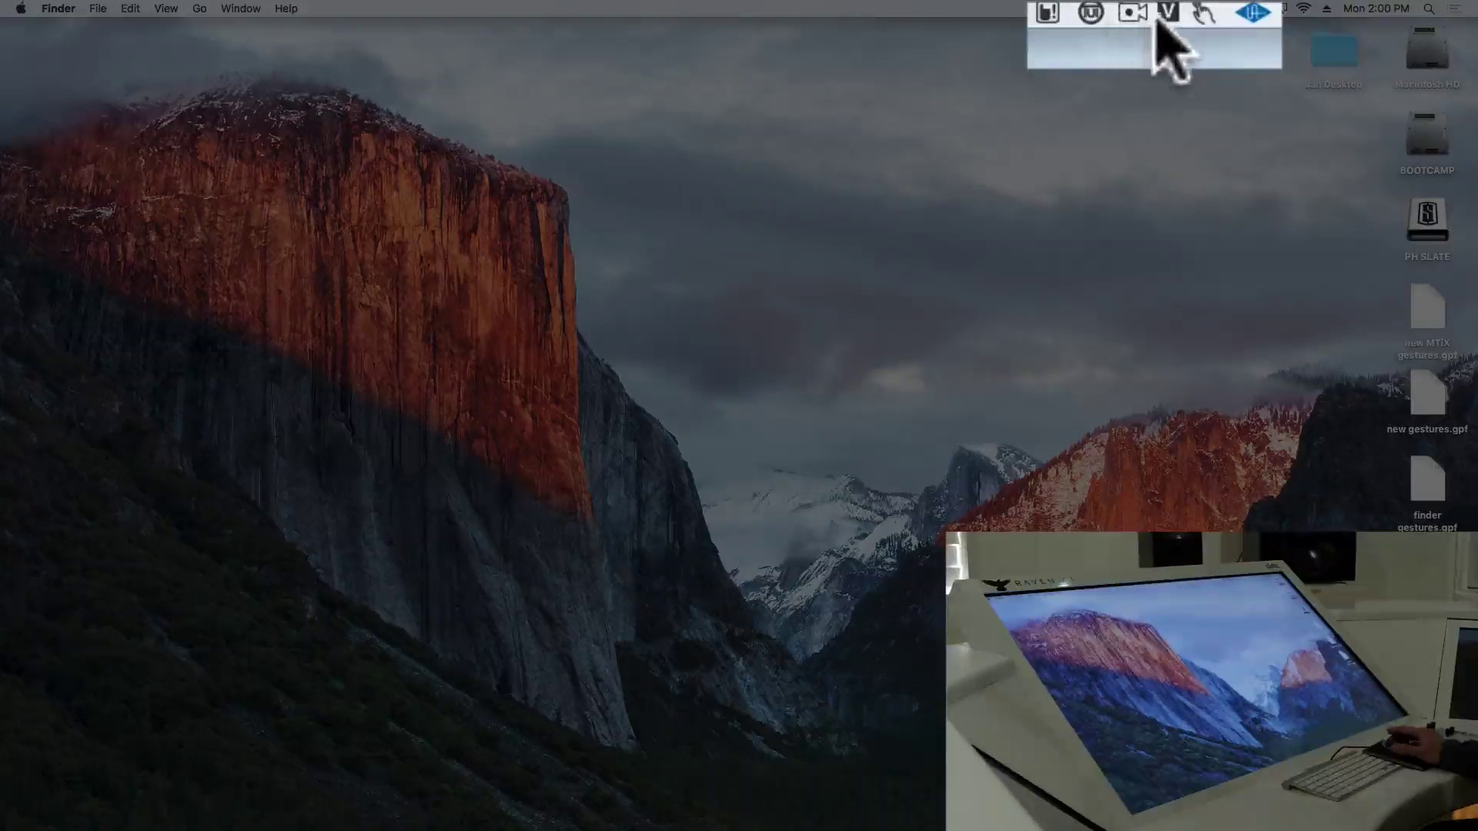
Check the UPDD TUIO utility's menu, and toggle the TUIO option off and back on in MultiTouch Platform
{"action": "left_click", "coordinate": [1093, 15]}
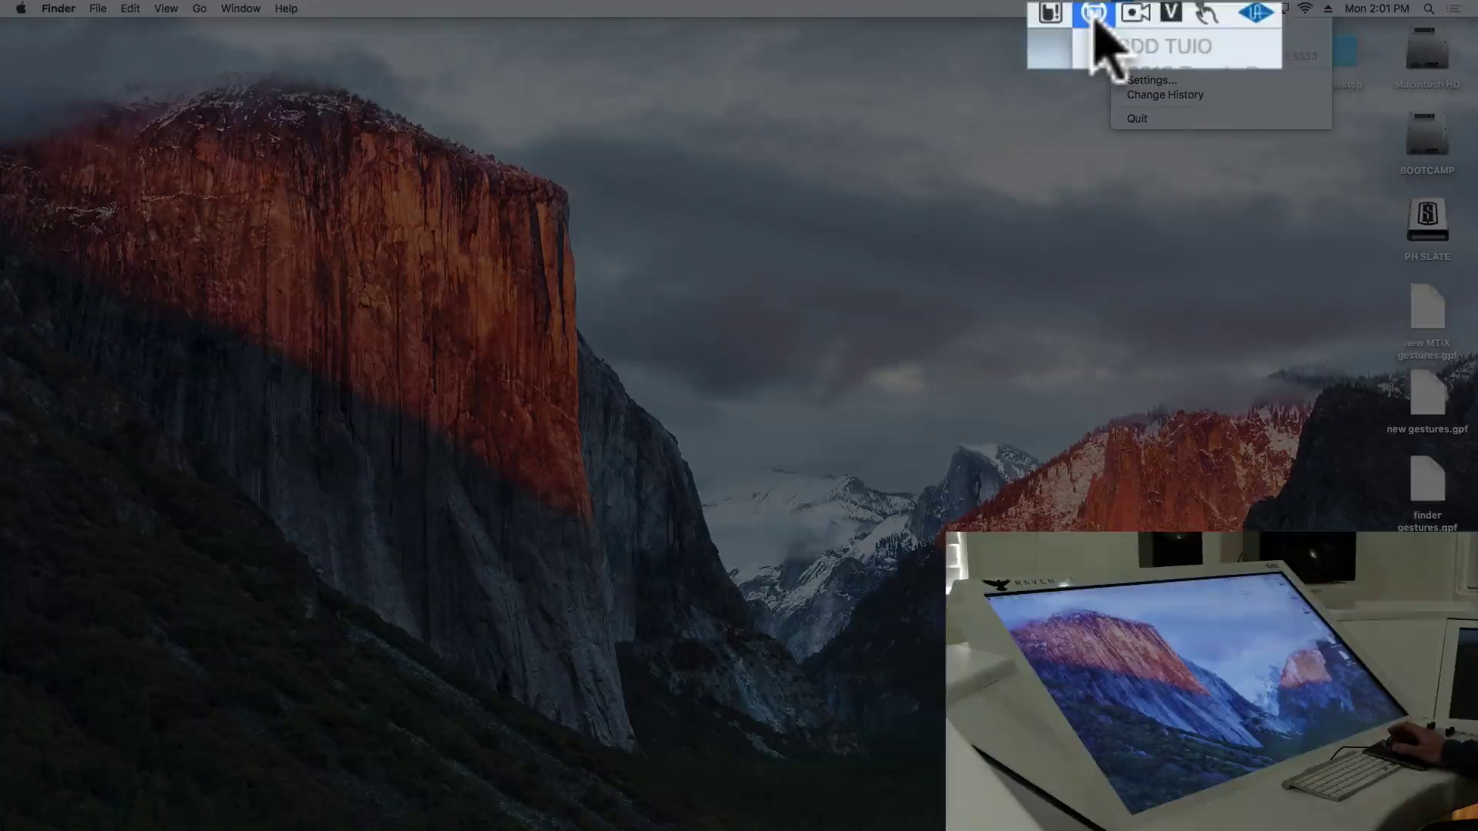
{"action": "left_click", "coordinate": [1056, 59]}
{"action": "mouse_move", "coordinate": [868, 828]}
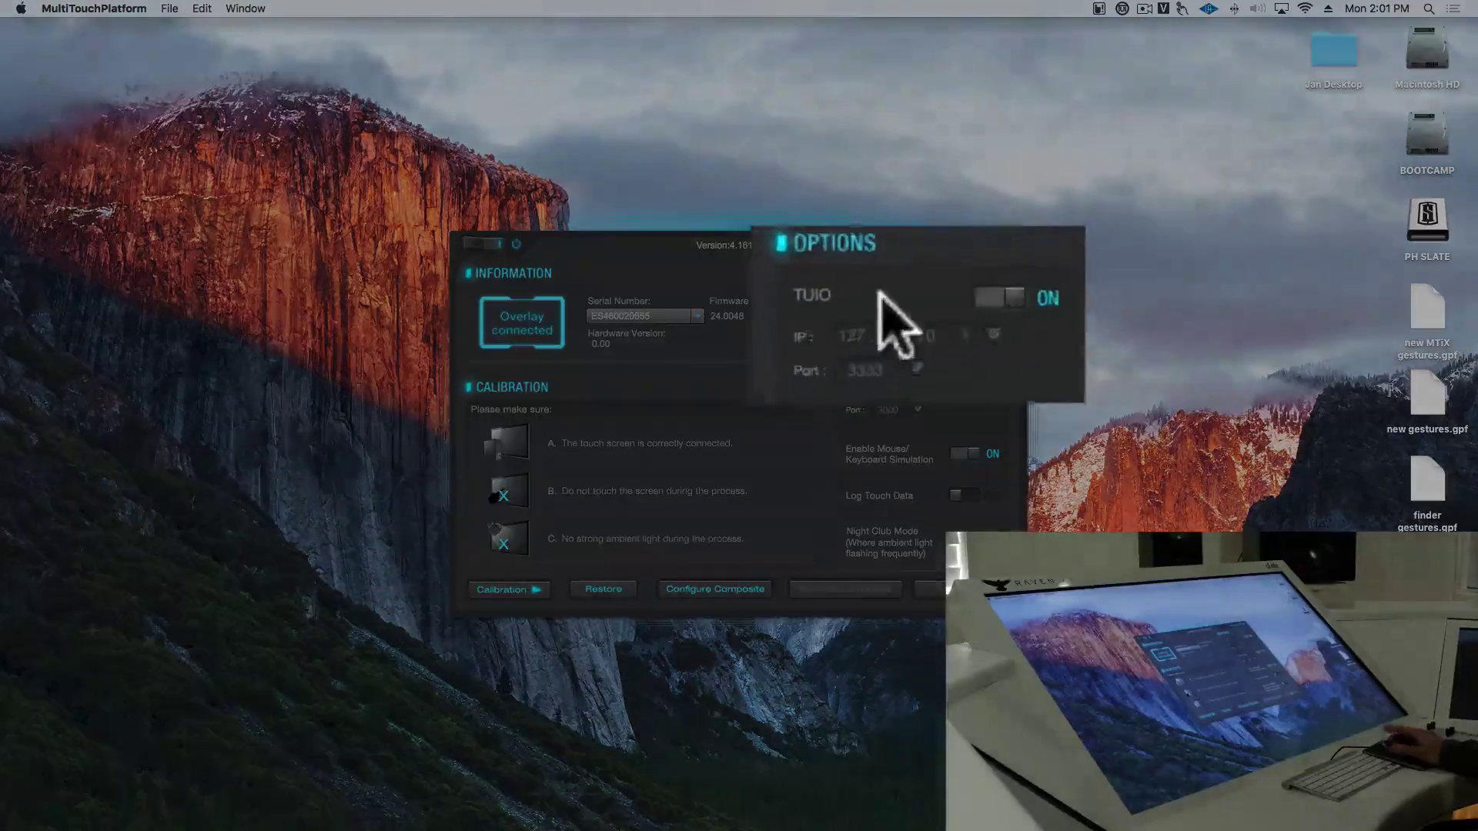
{"action": "left_click", "coordinate": [1002, 297]}
{"action": "left_click", "coordinate": [1002, 297]}
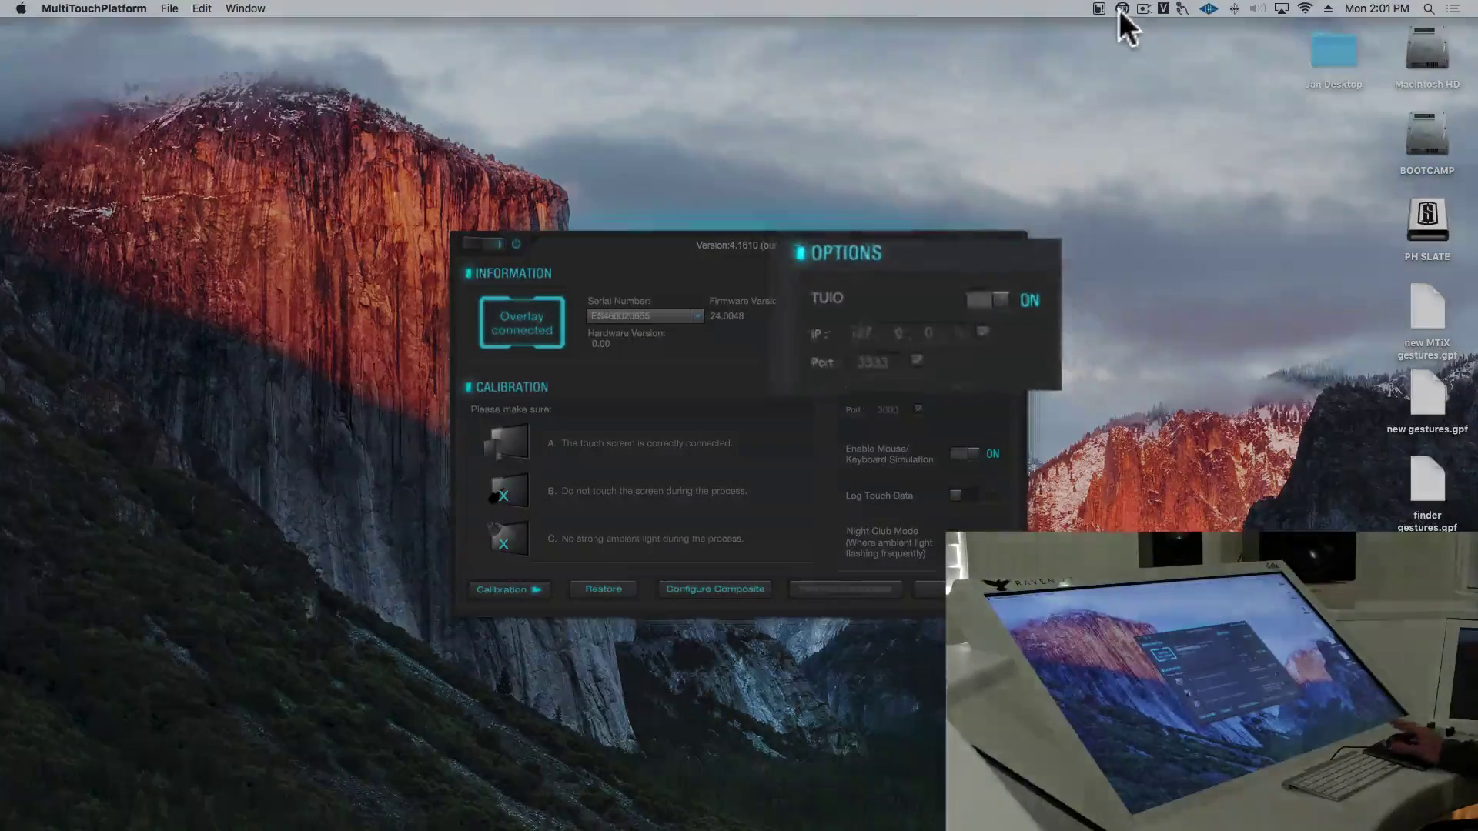
Disable starting UPDD TUIO at login for all users, and save the settings, authorizing with the account password
{"action": "left_click", "coordinate": [1120, 9]}
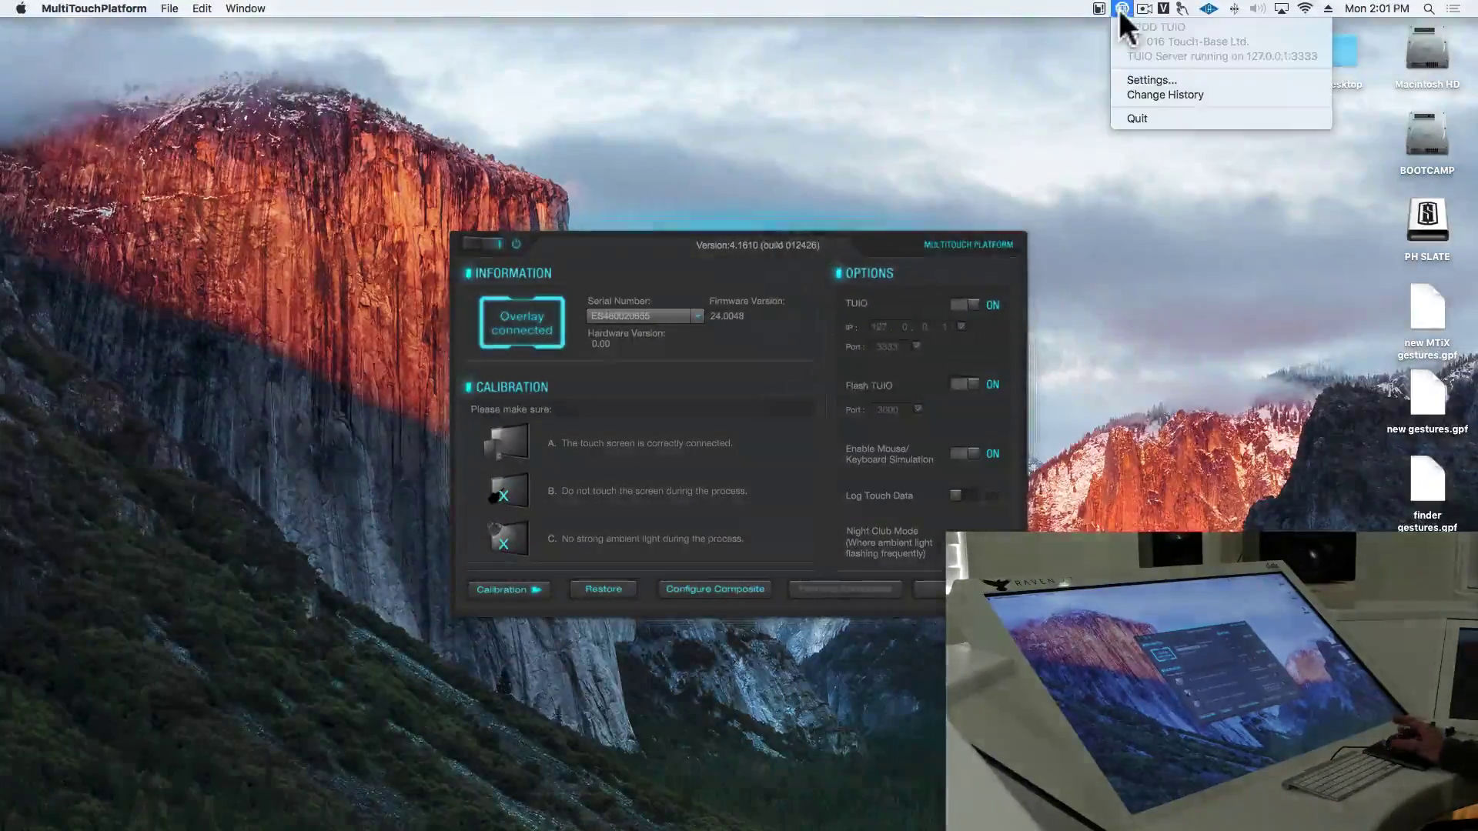
{"action": "left_click", "coordinate": [1161, 77]}
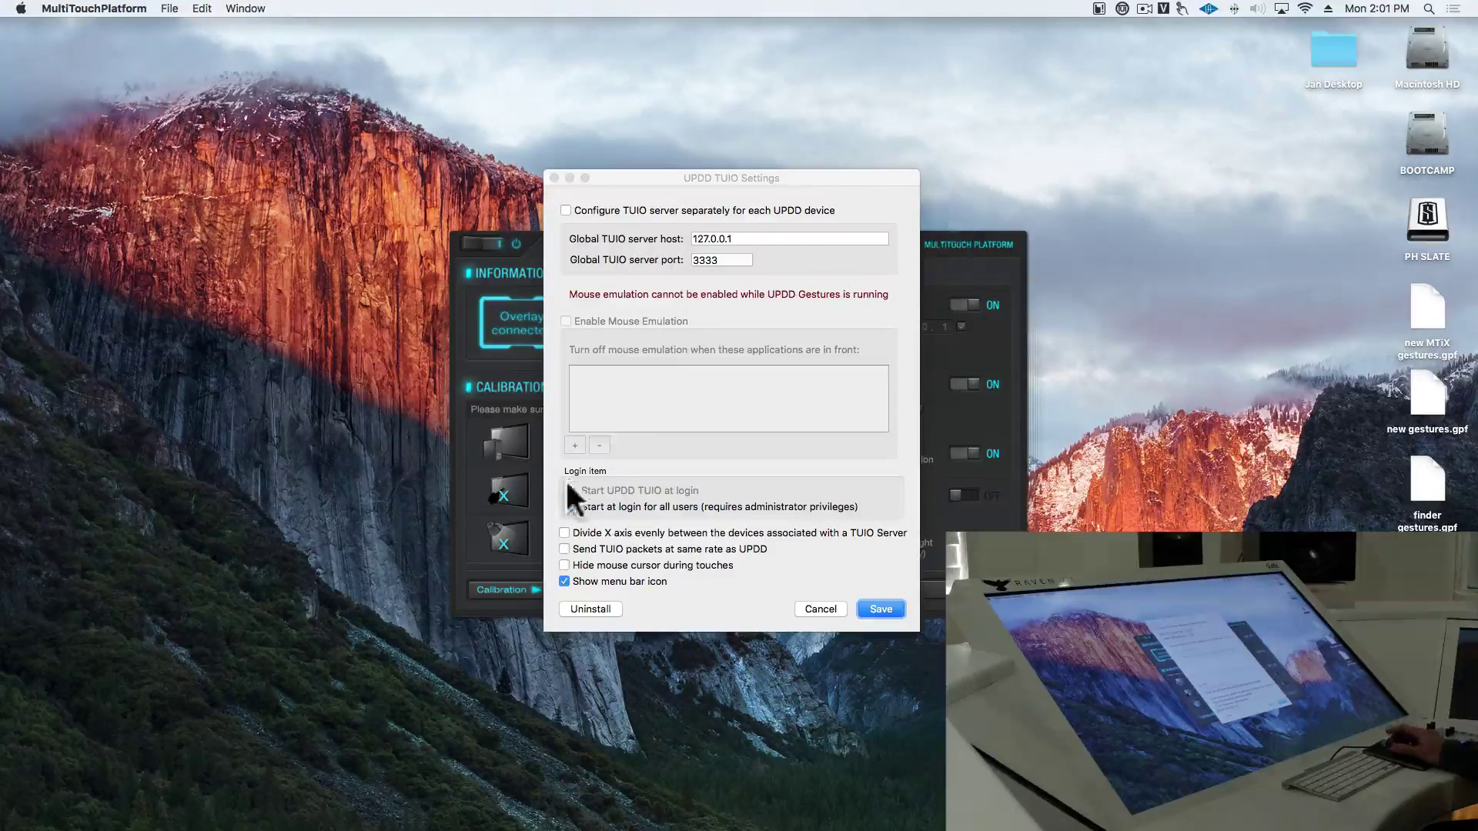
{"action": "left_click", "coordinate": [574, 505]}
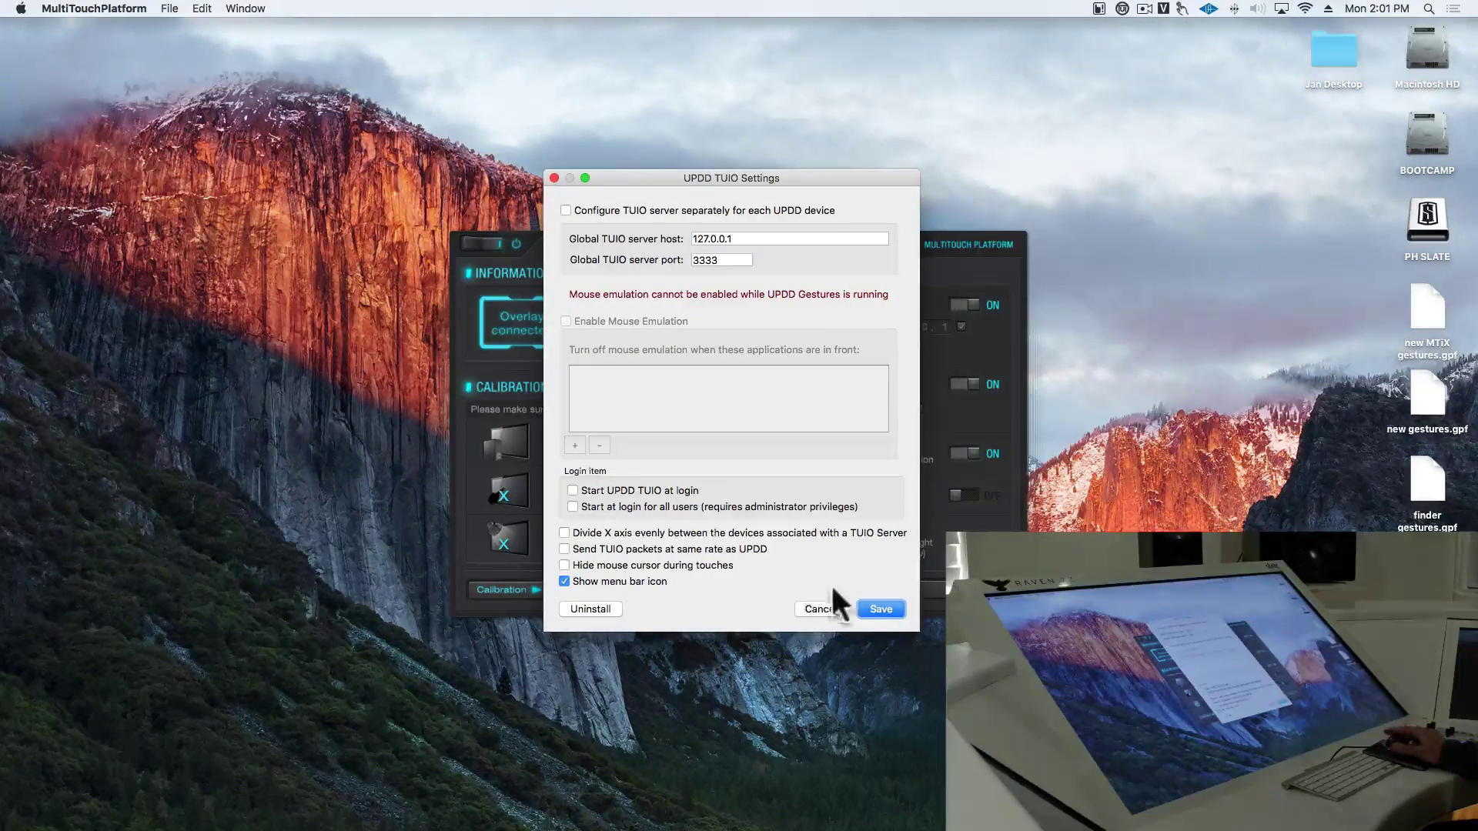
{"action": "left_click", "coordinate": [880, 608]}
{"action": "type", "text": "****"}
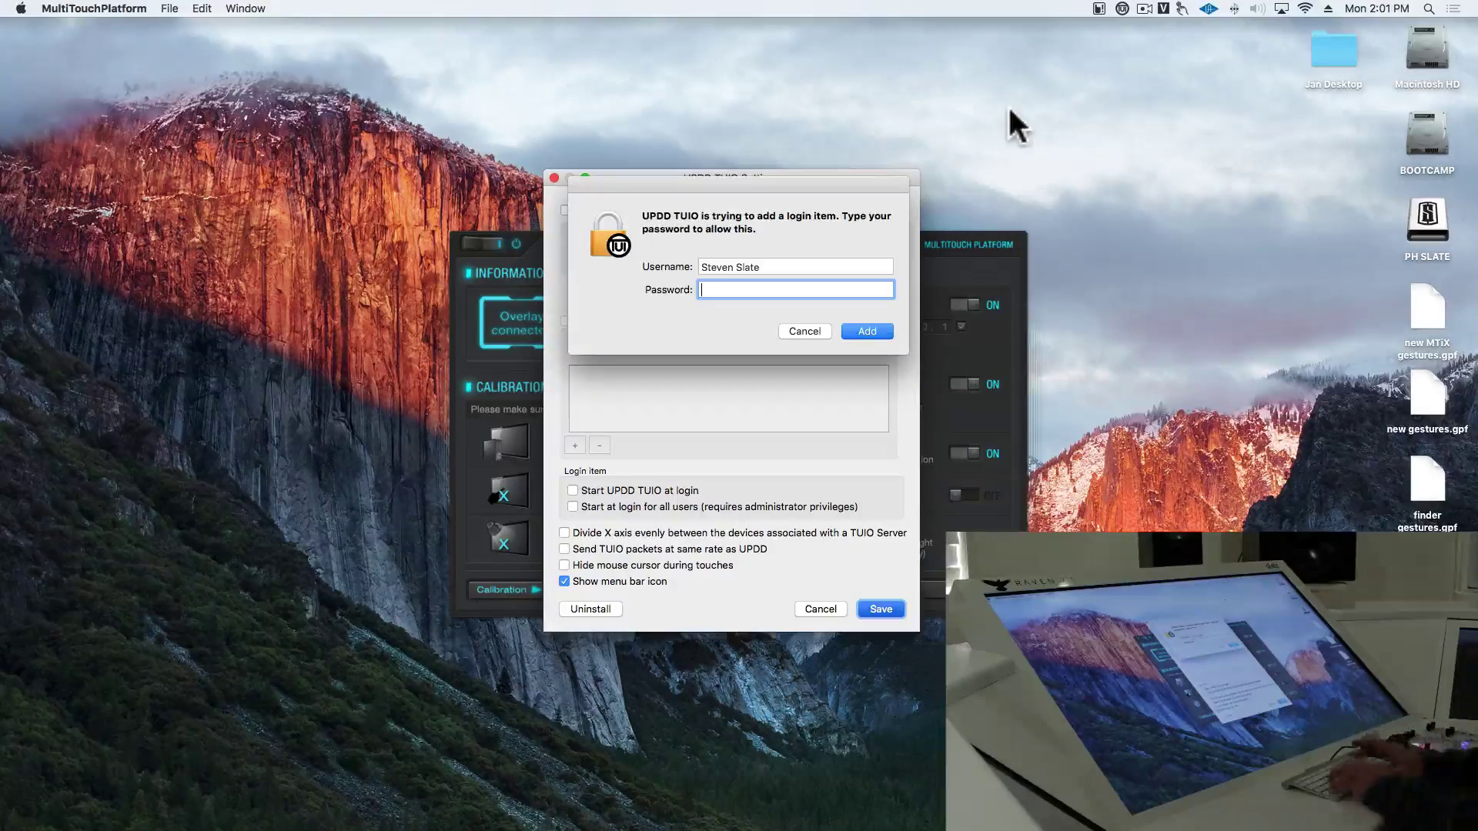
{"action": "type", "text": "****"}
{"action": "key", "text": "Return"}
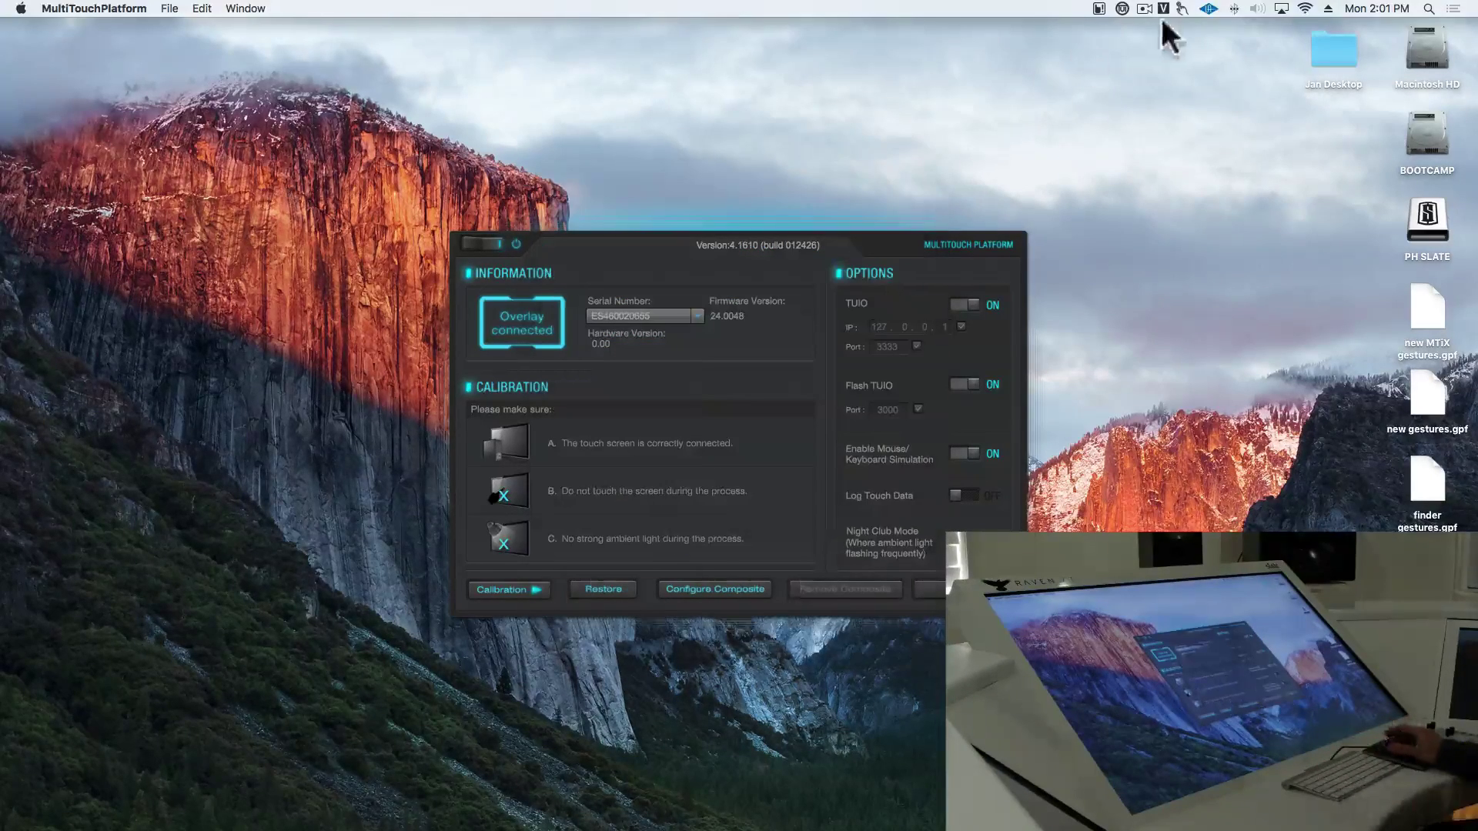
Quit the UPDD TUIO utility and close the MultiTouch Platform window
{"action": "left_click", "coordinate": [1179, 6]}
{"action": "mouse_move", "coordinate": [1122, 8]}
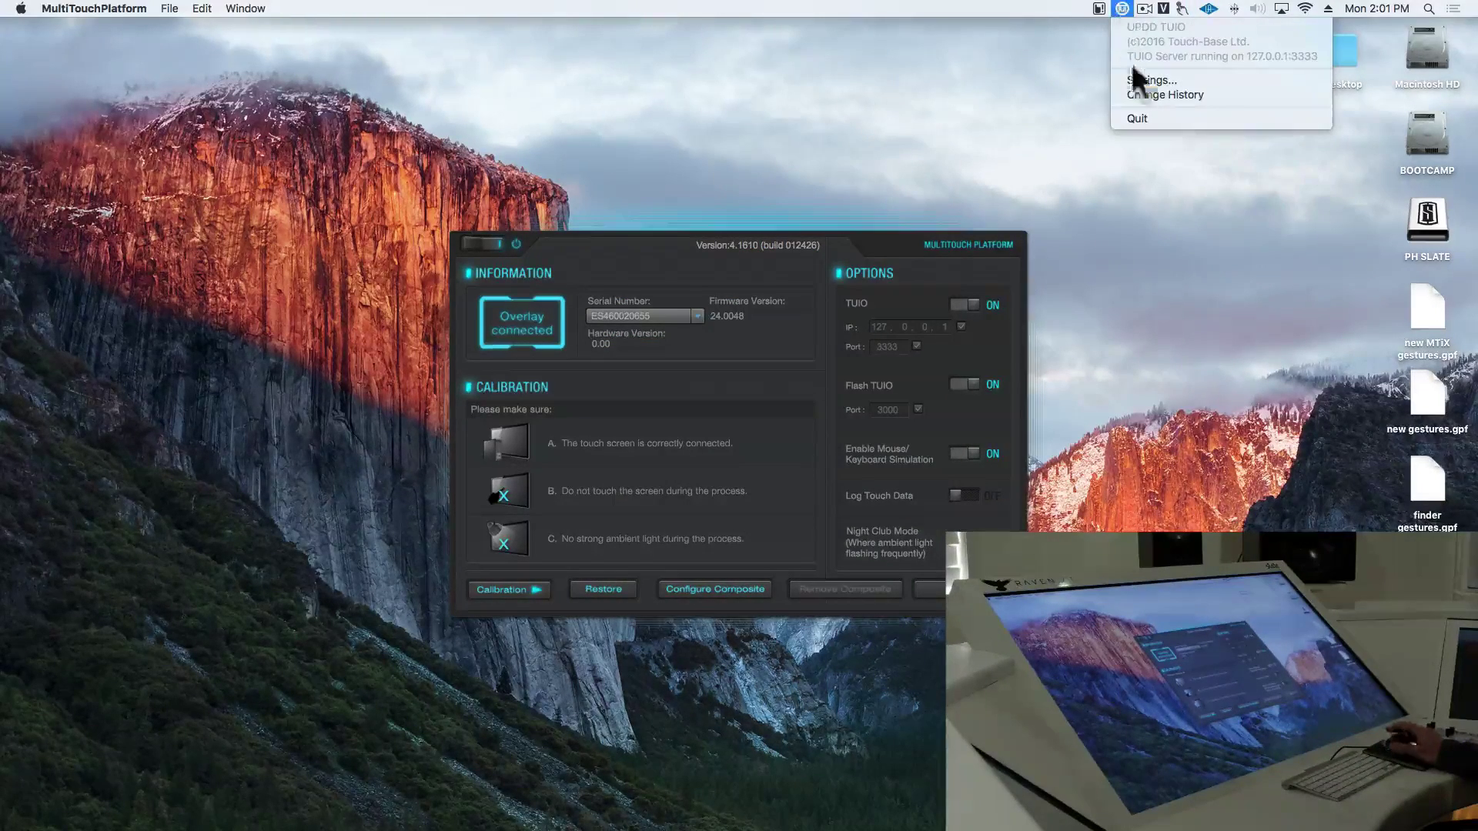
{"action": "left_click", "coordinate": [1153, 118]}
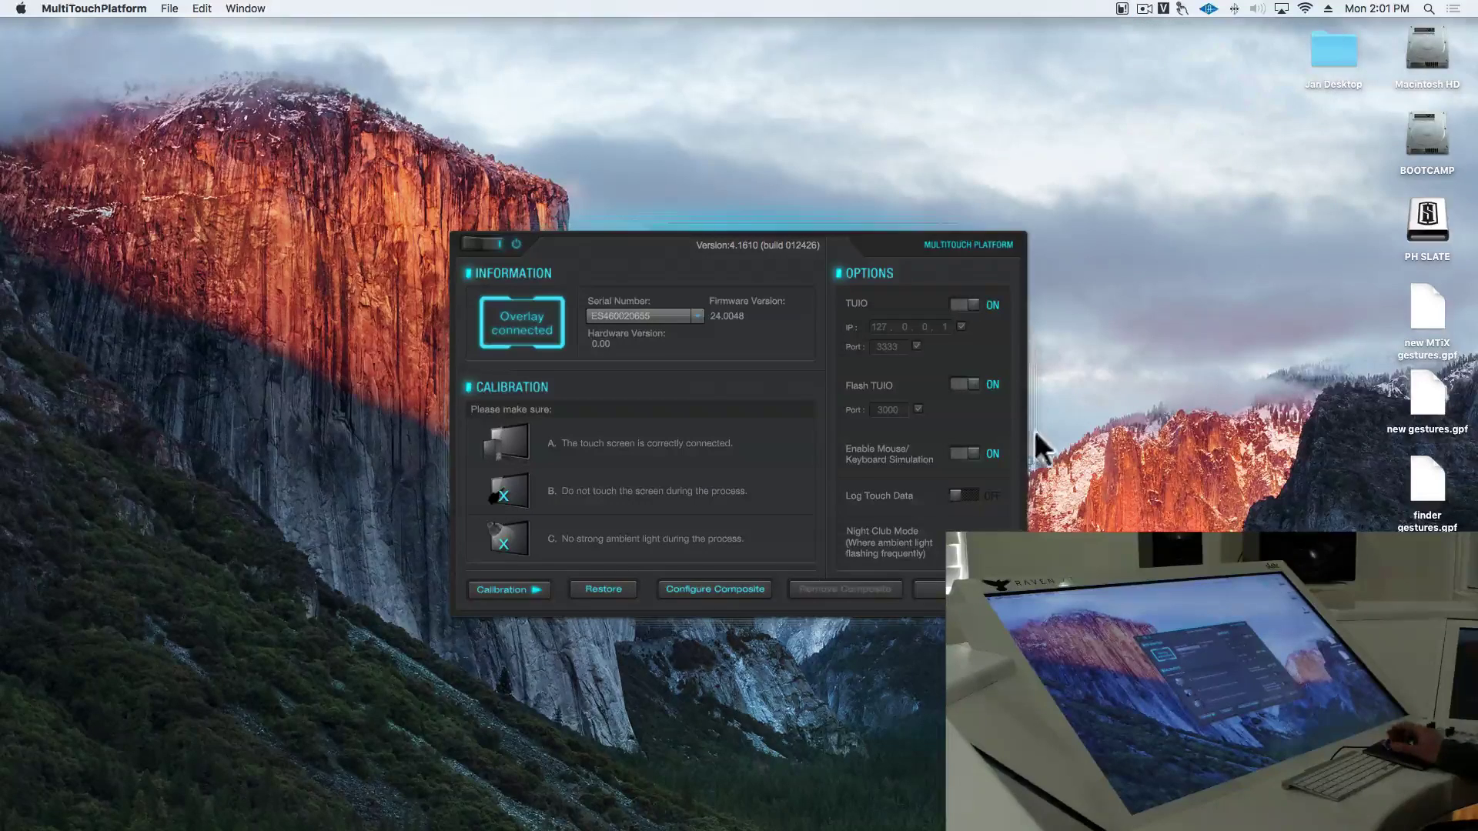
{"action": "left_click", "coordinate": [962, 589]}
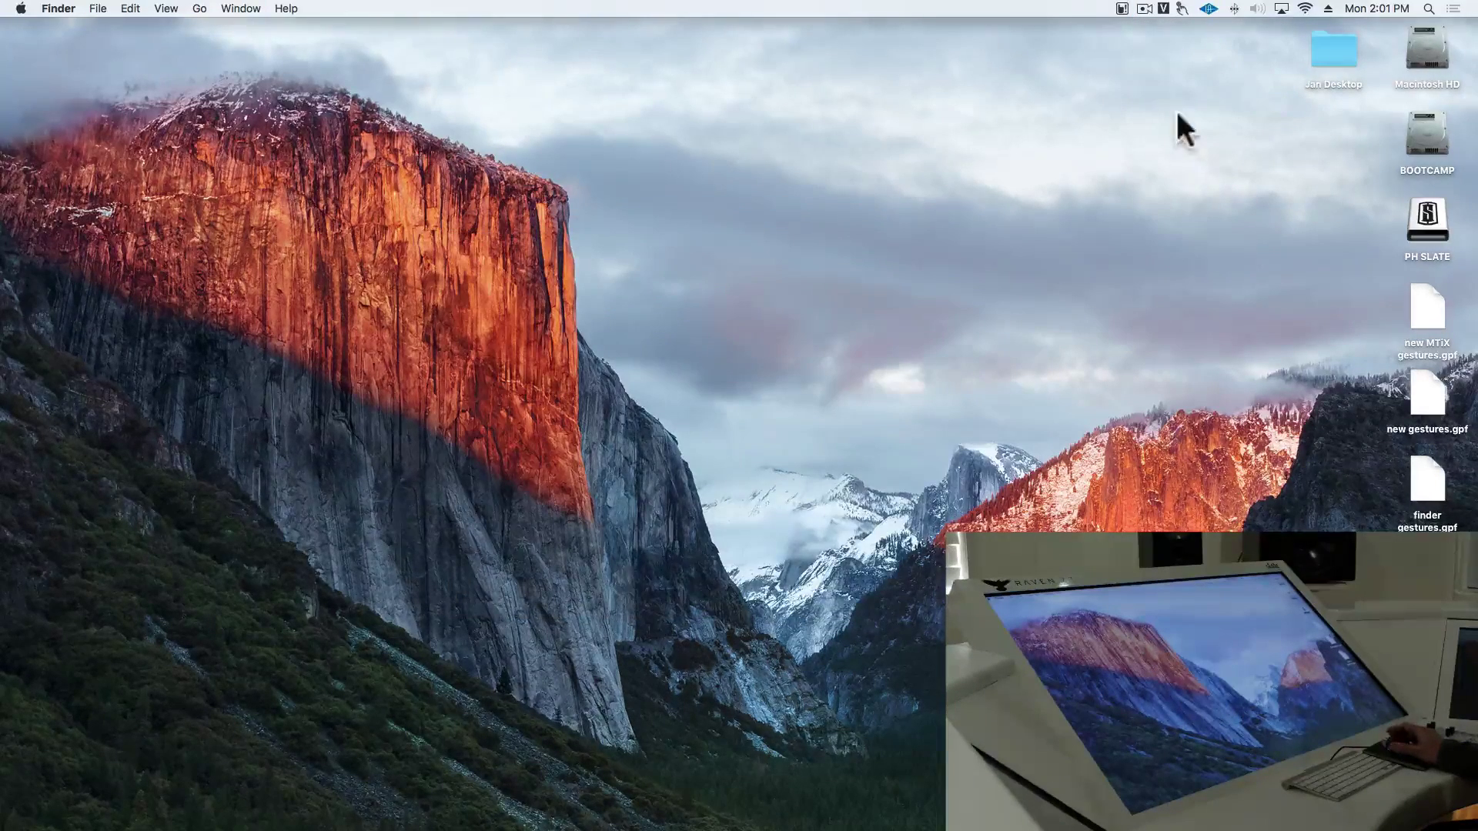
Launch UPDD Gestures from the Utilities folder in Applications, and close the folder window
{"action": "left_click", "coordinate": [1182, 7]}
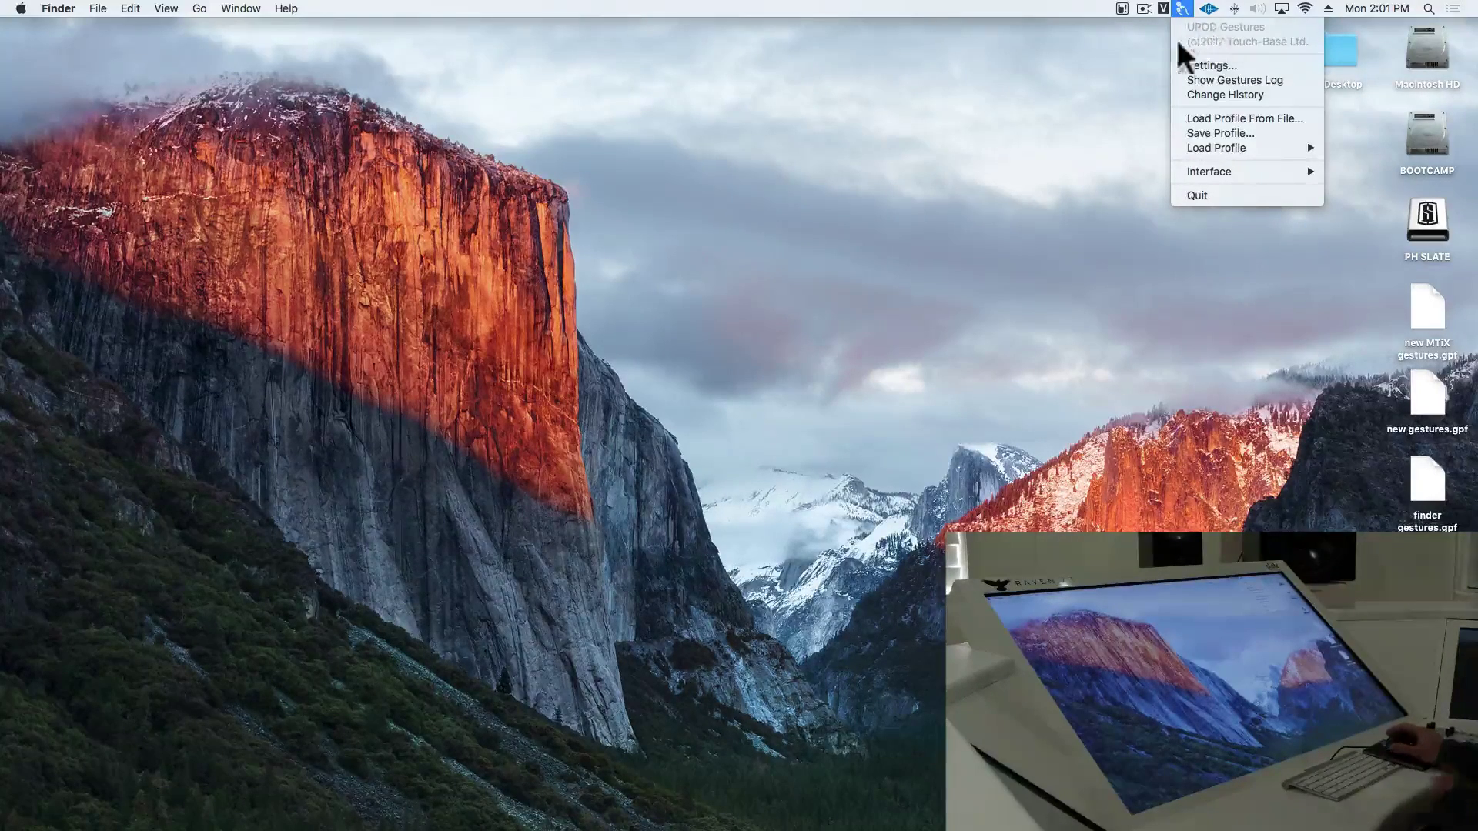
{"action": "left_click", "coordinate": [1119, 59]}
{"action": "key", "text": "shift+super+a"}
{"action": "key", "text": "Down"}
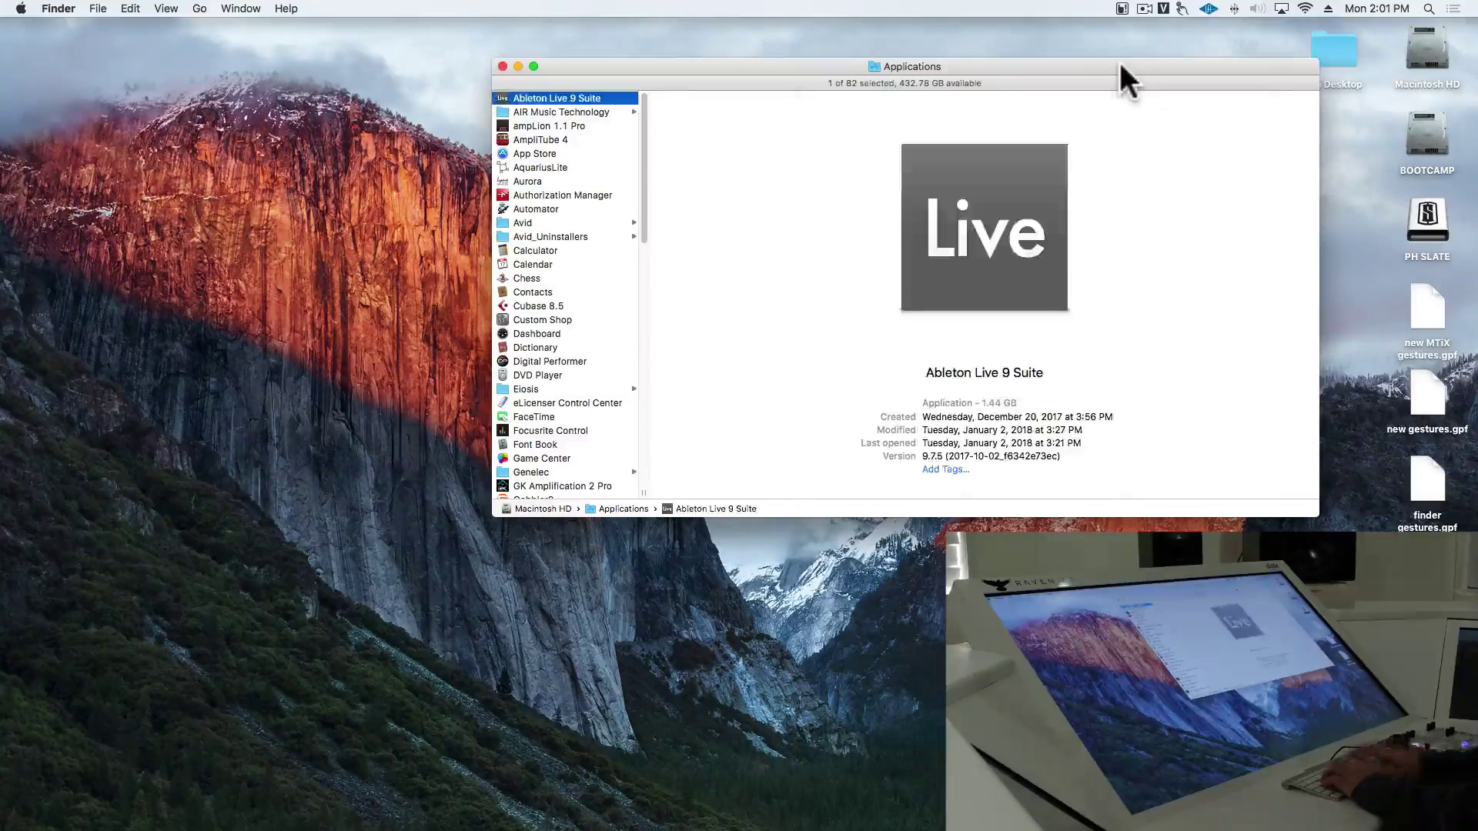
{"action": "key", "text": "u"}
{"action": "key", "text": "t"}
{"action": "key", "text": "Right"}
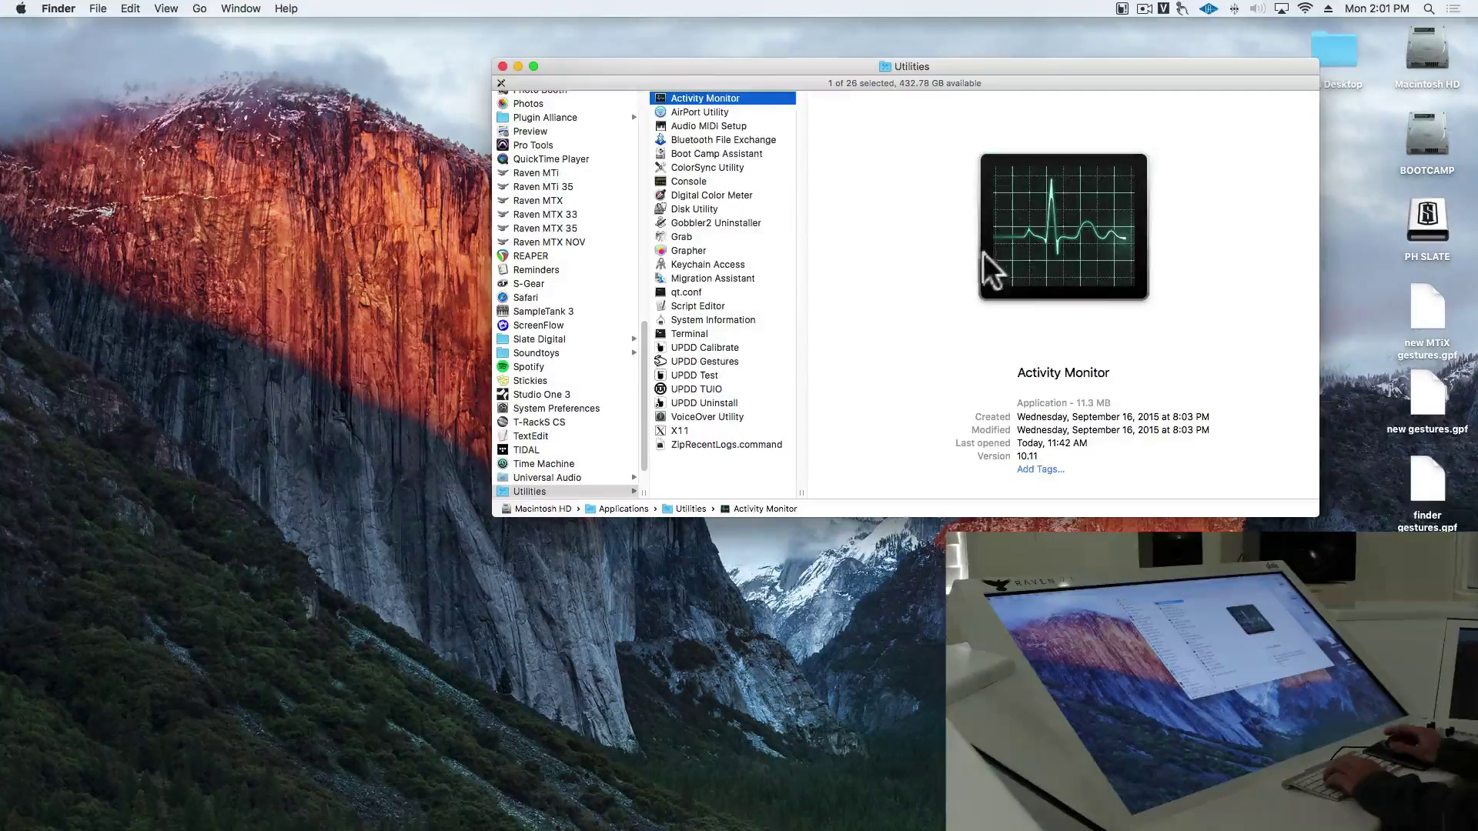
{"action": "left_click", "coordinate": [765, 361]}
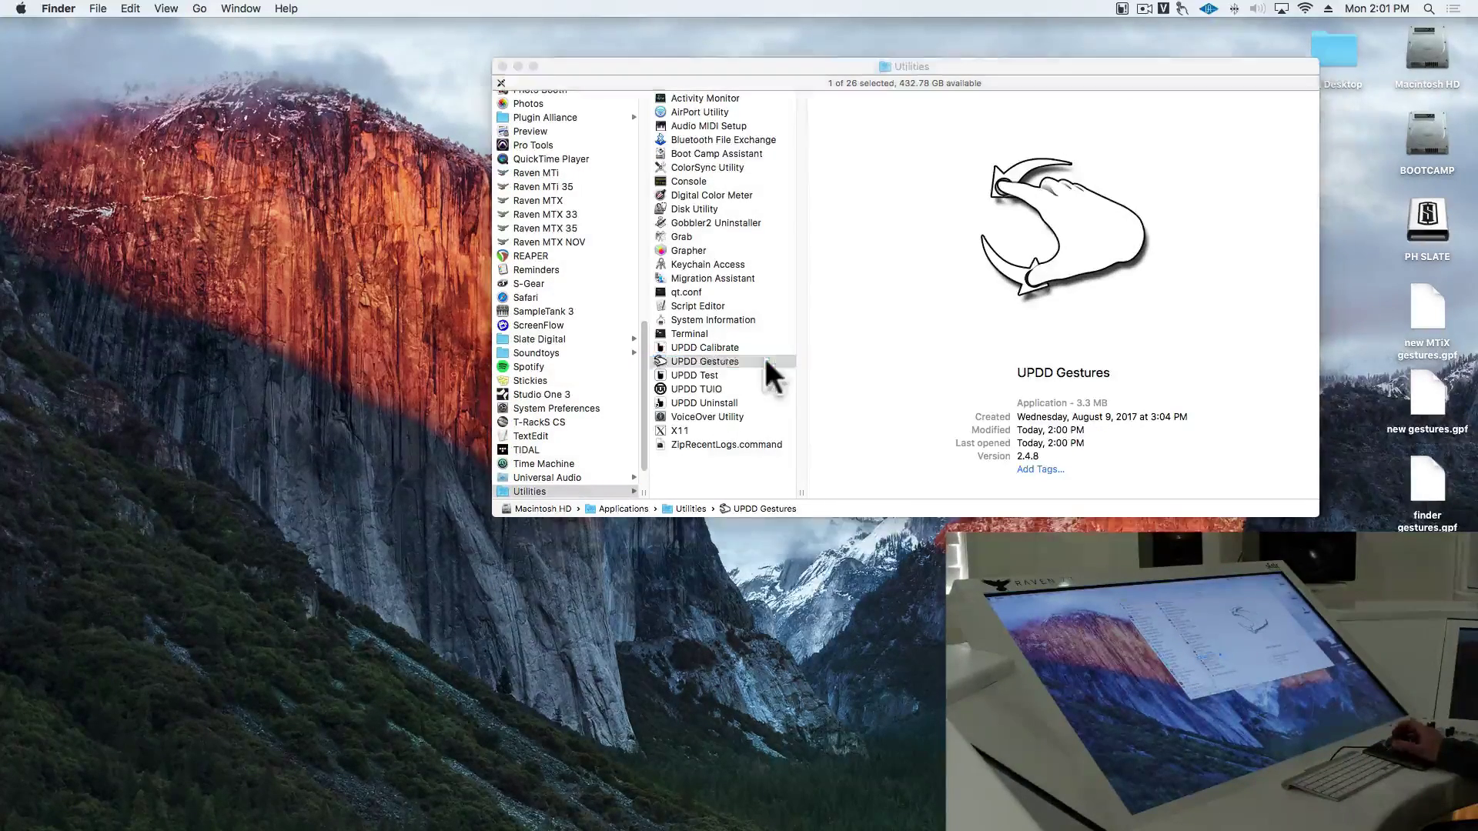
{"action": "left_click", "coordinate": [502, 66]}
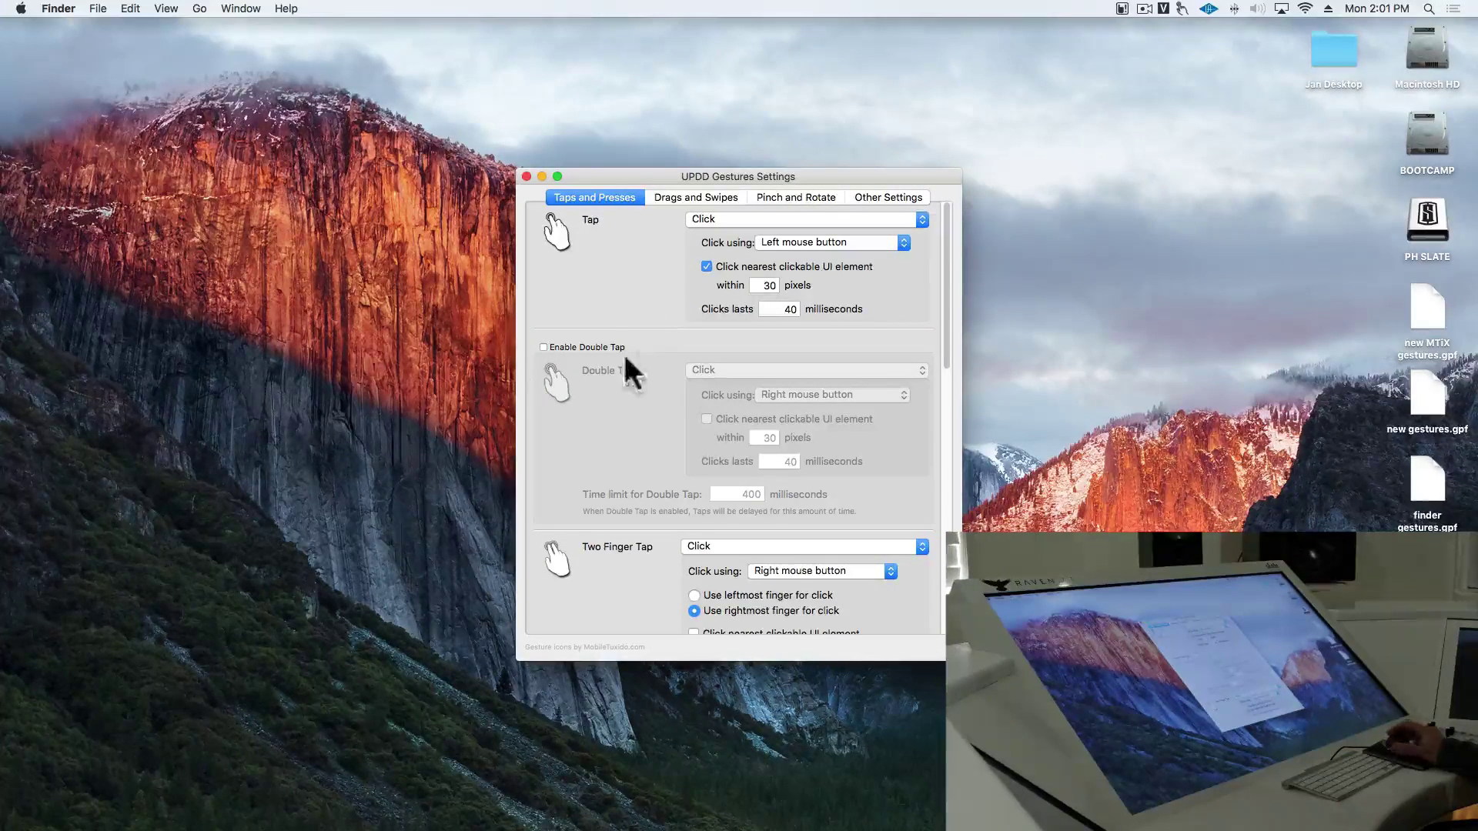
Reopen the UPDD Gestures settings and review the other settings, including the login item, painting applications, web browser and TUIO options
{"action": "left_click", "coordinate": [525, 177]}
{"action": "left_click", "coordinate": [1181, 8]}
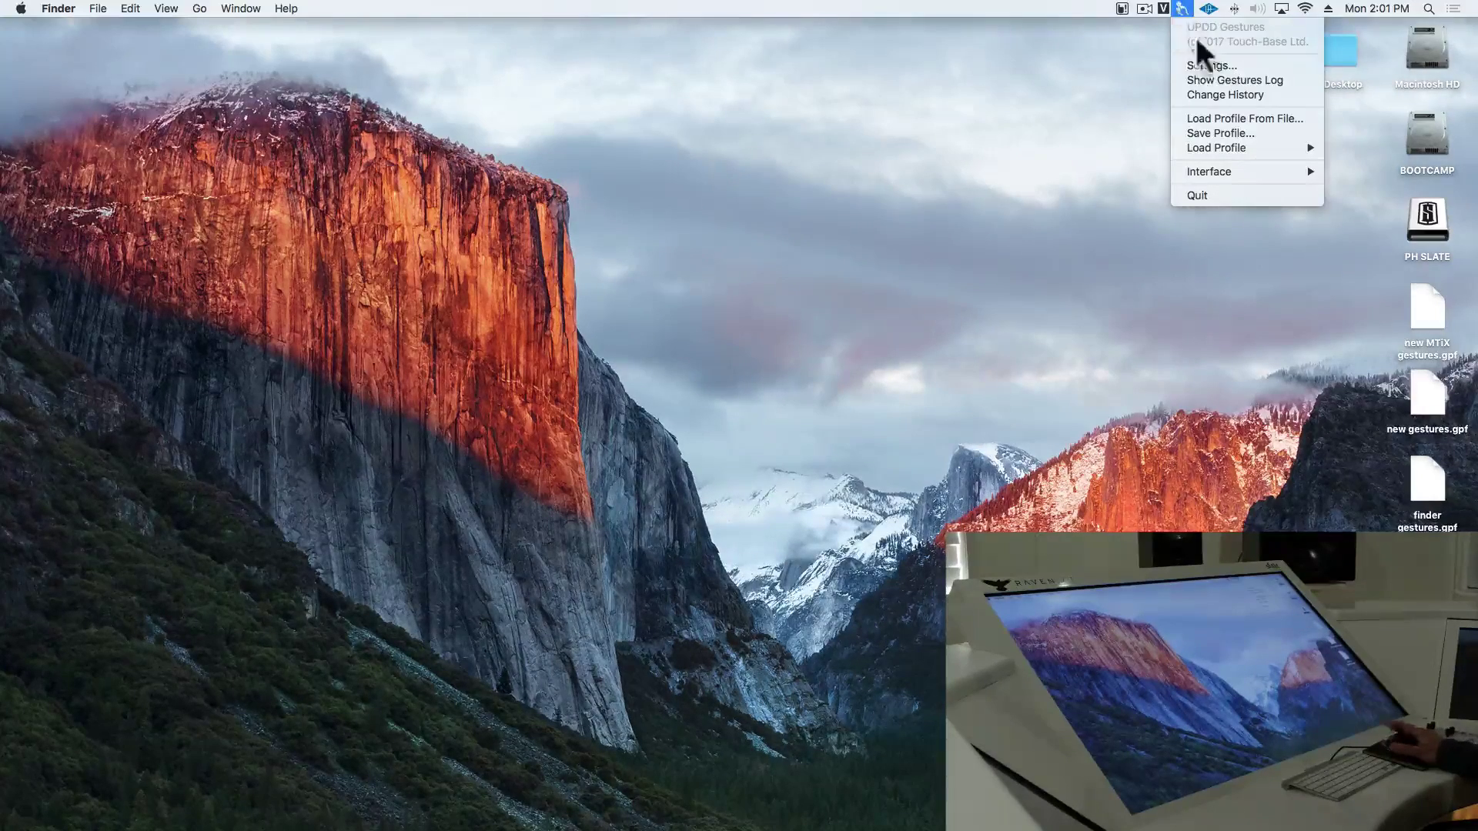
{"action": "left_click", "coordinate": [1202, 60]}
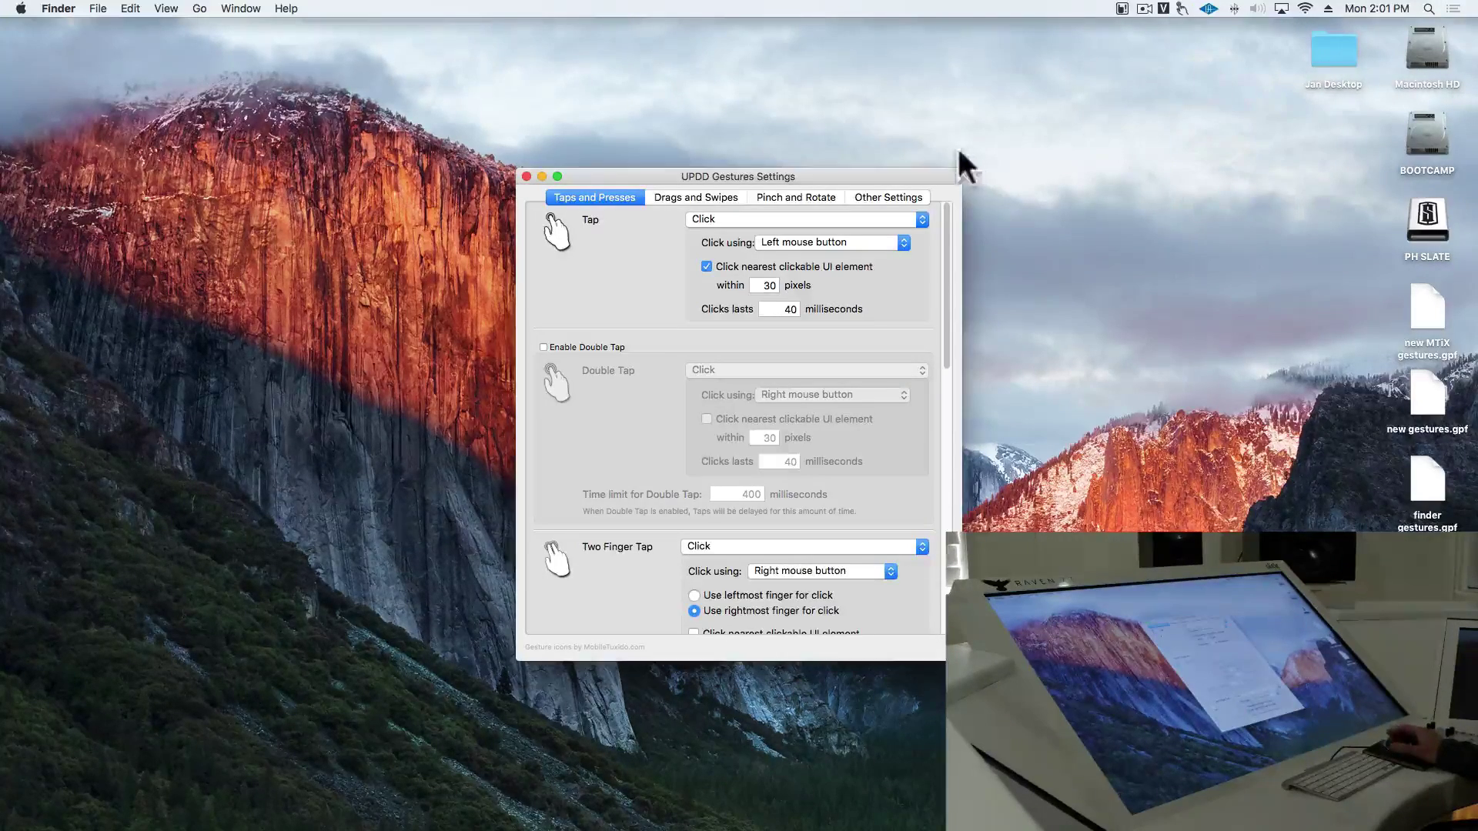
{"action": "left_click", "coordinate": [905, 199]}
{"action": "scroll", "coordinate": [711, 359], "scroll_direction": "down", "scroll_amount": 10}
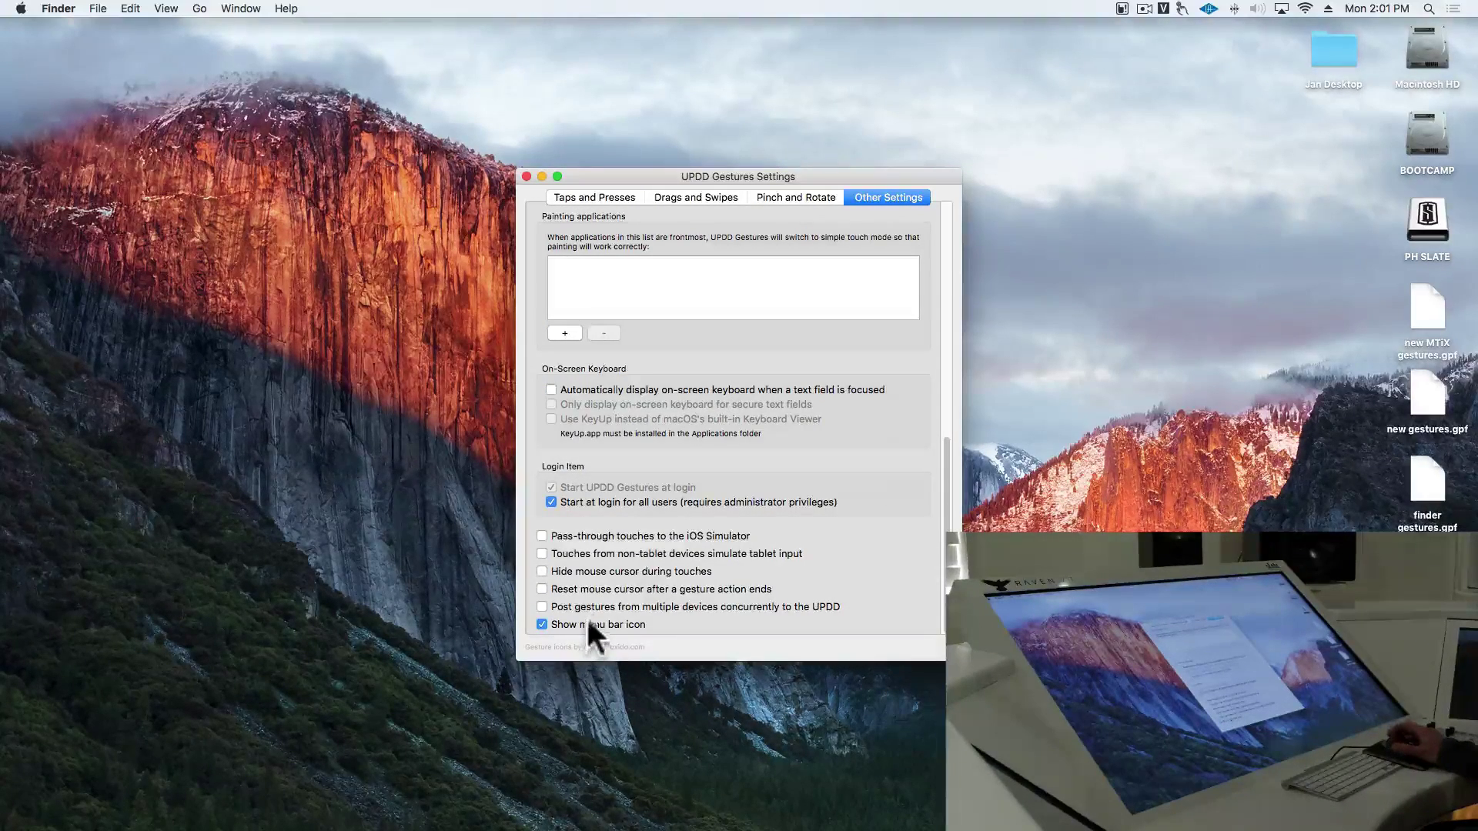
{"action": "scroll", "coordinate": [613, 511], "scroll_direction": "up", "scroll_amount": 4}
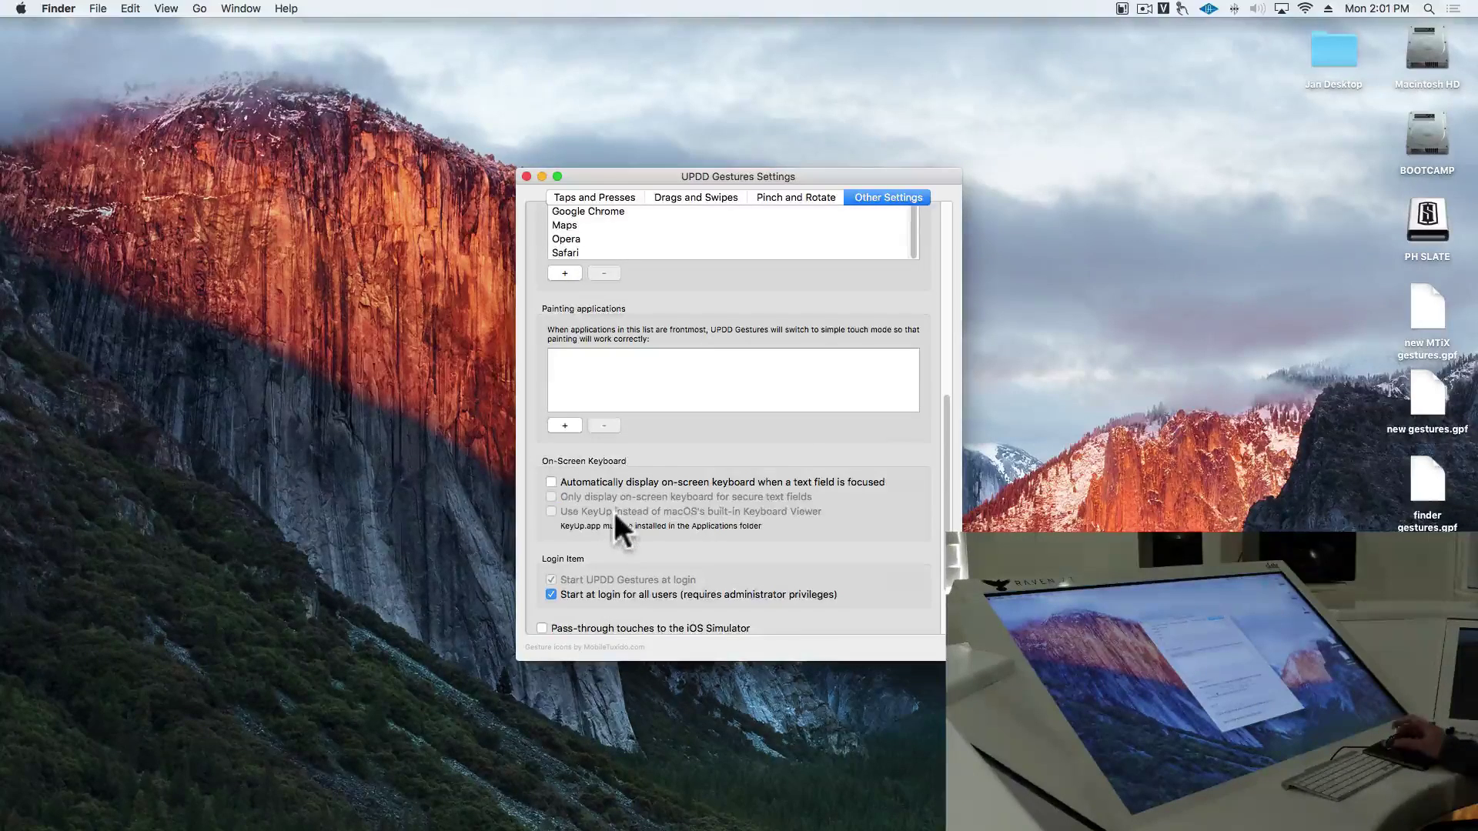
{"action": "scroll", "coordinate": [811, 474], "scroll_direction": "up", "scroll_amount": 5}
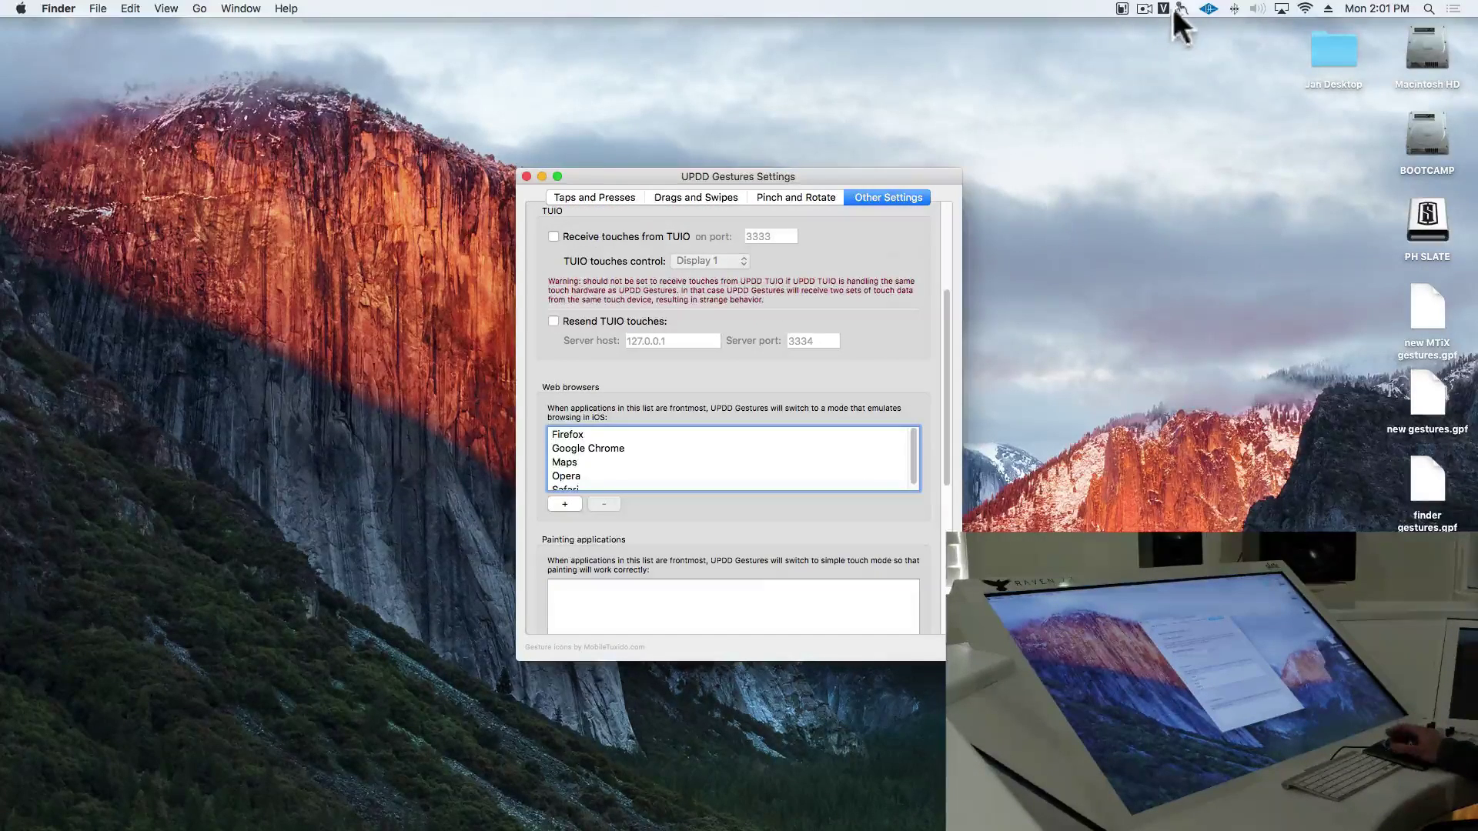
Load the gesture profile MTi1-MTX Pro Tools Gestures.gpf from the RavenGestures folder in Documents
{"action": "left_click", "coordinate": [1182, 9]}
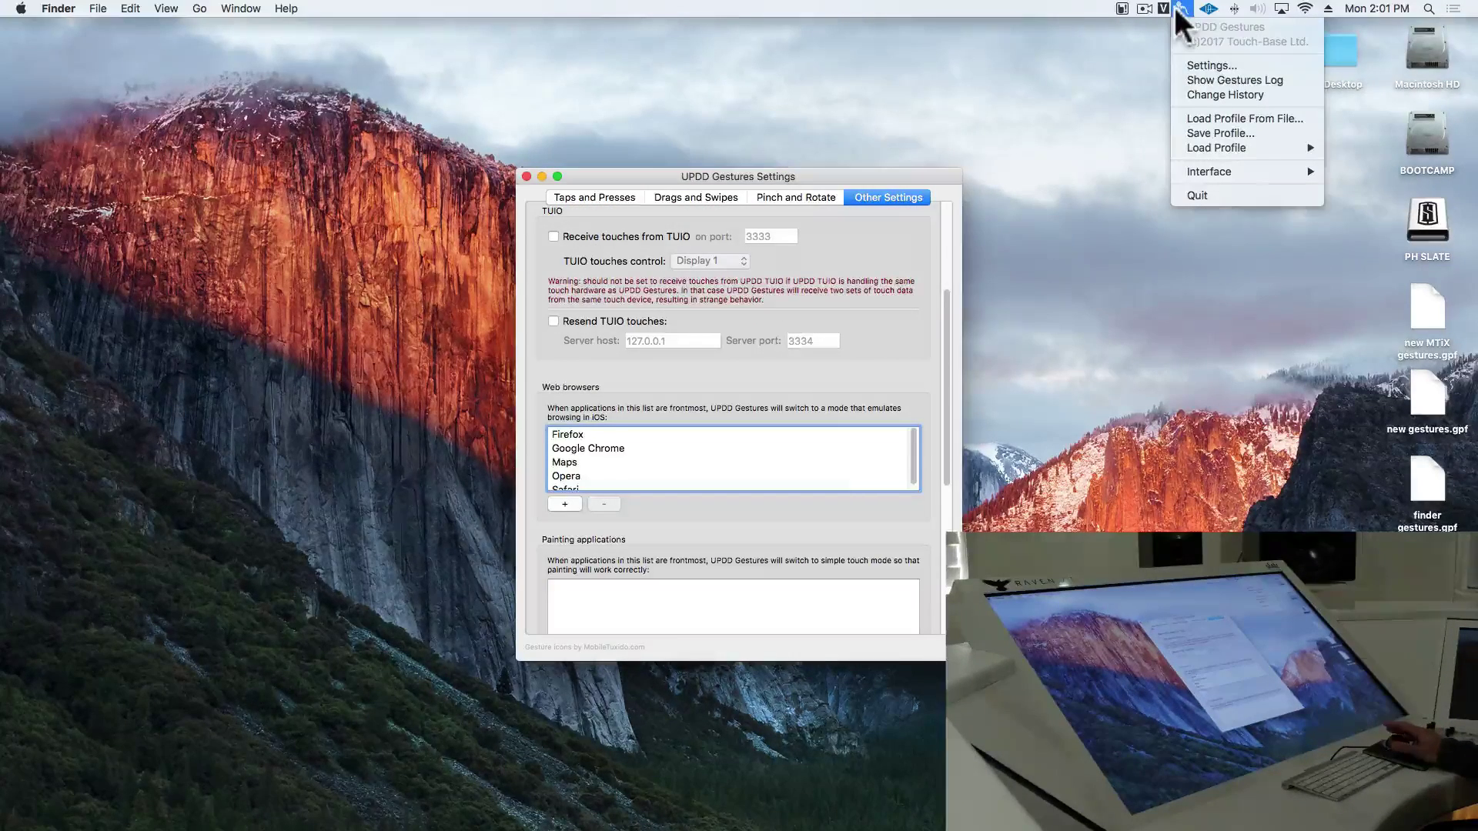
{"action": "left_click", "coordinate": [1218, 118]}
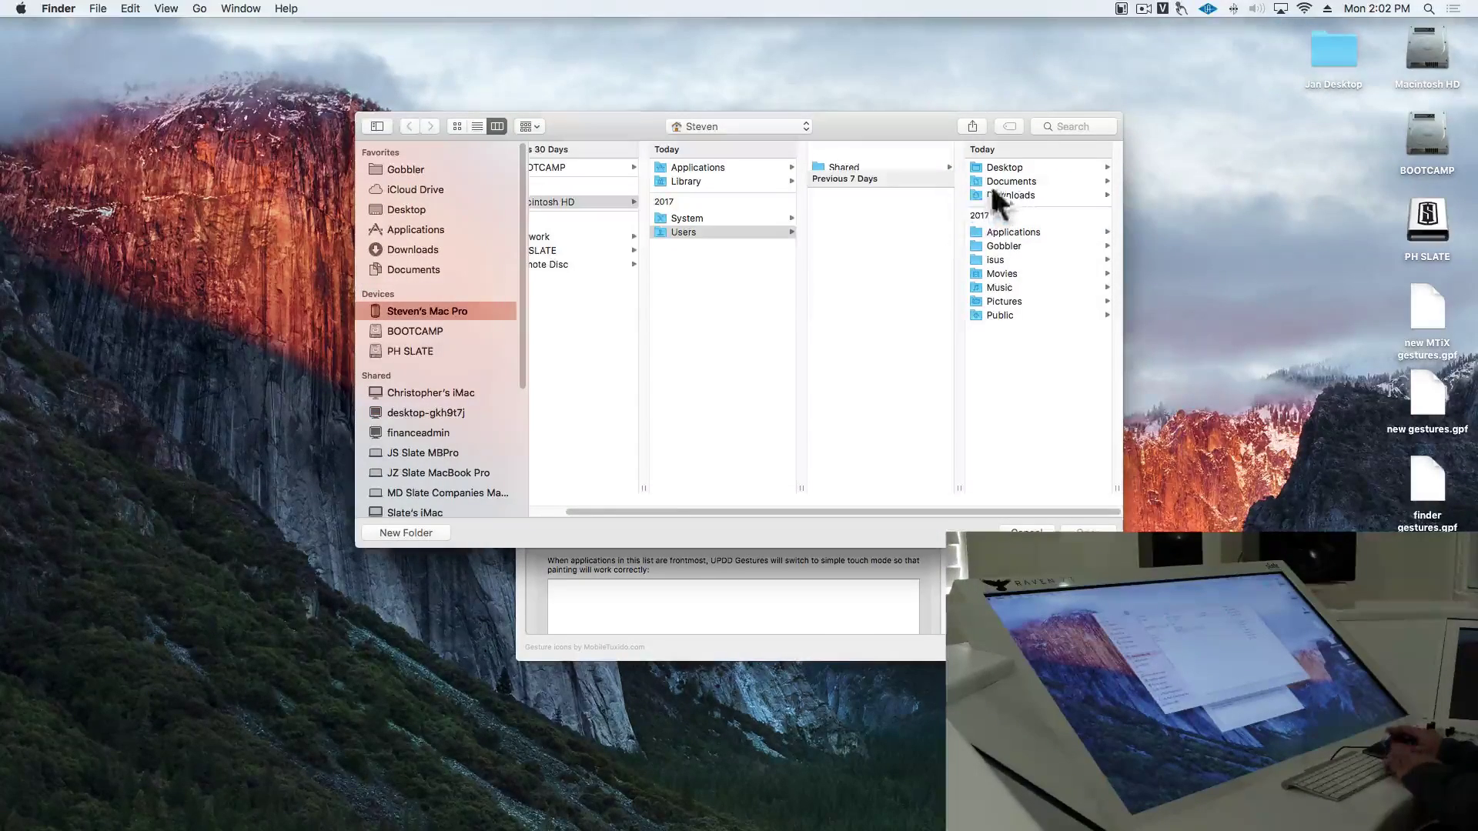
{"action": "left_click", "coordinate": [1008, 202]}
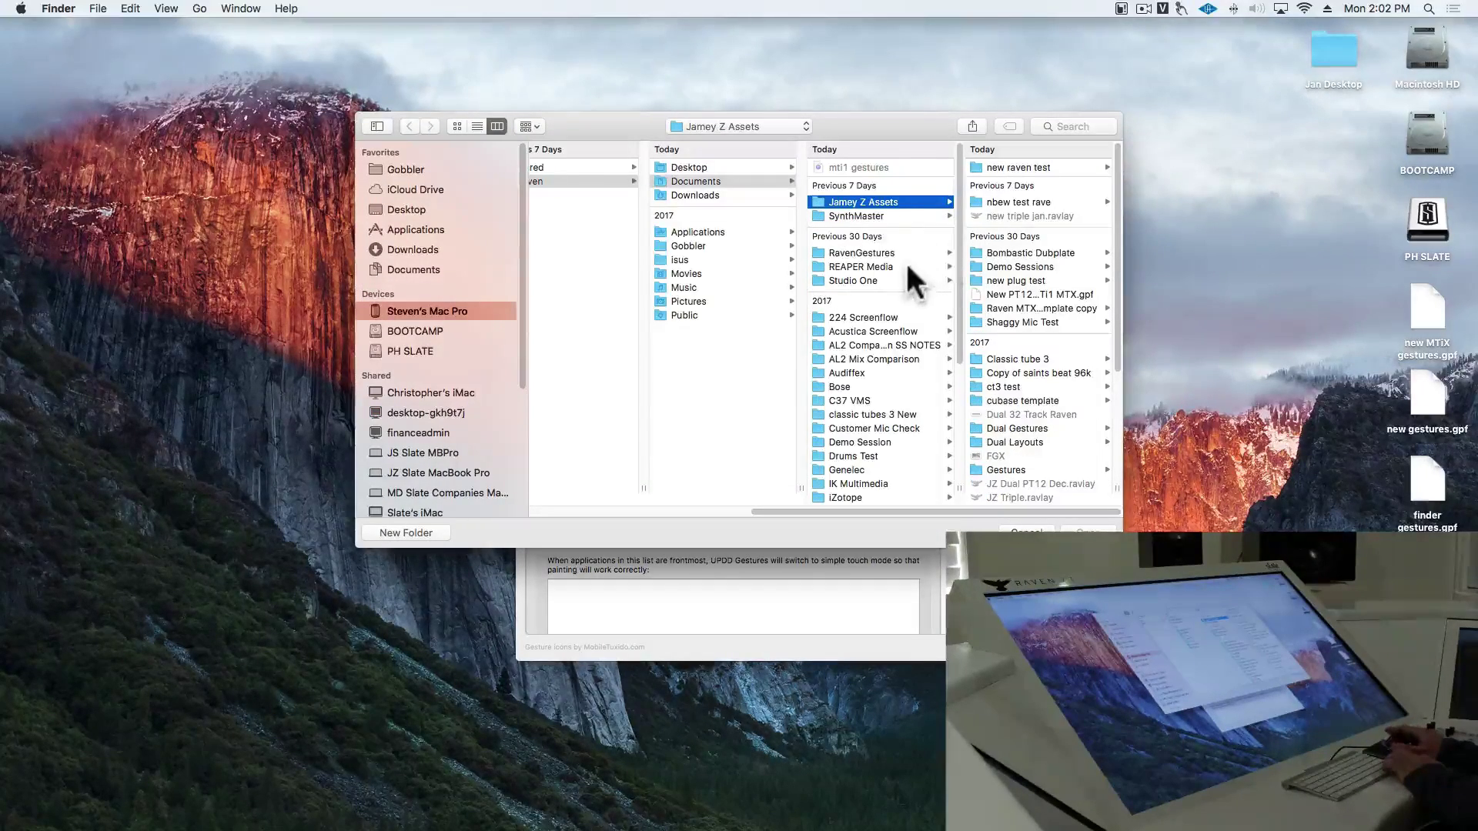
{"action": "left_click", "coordinate": [906, 254]}
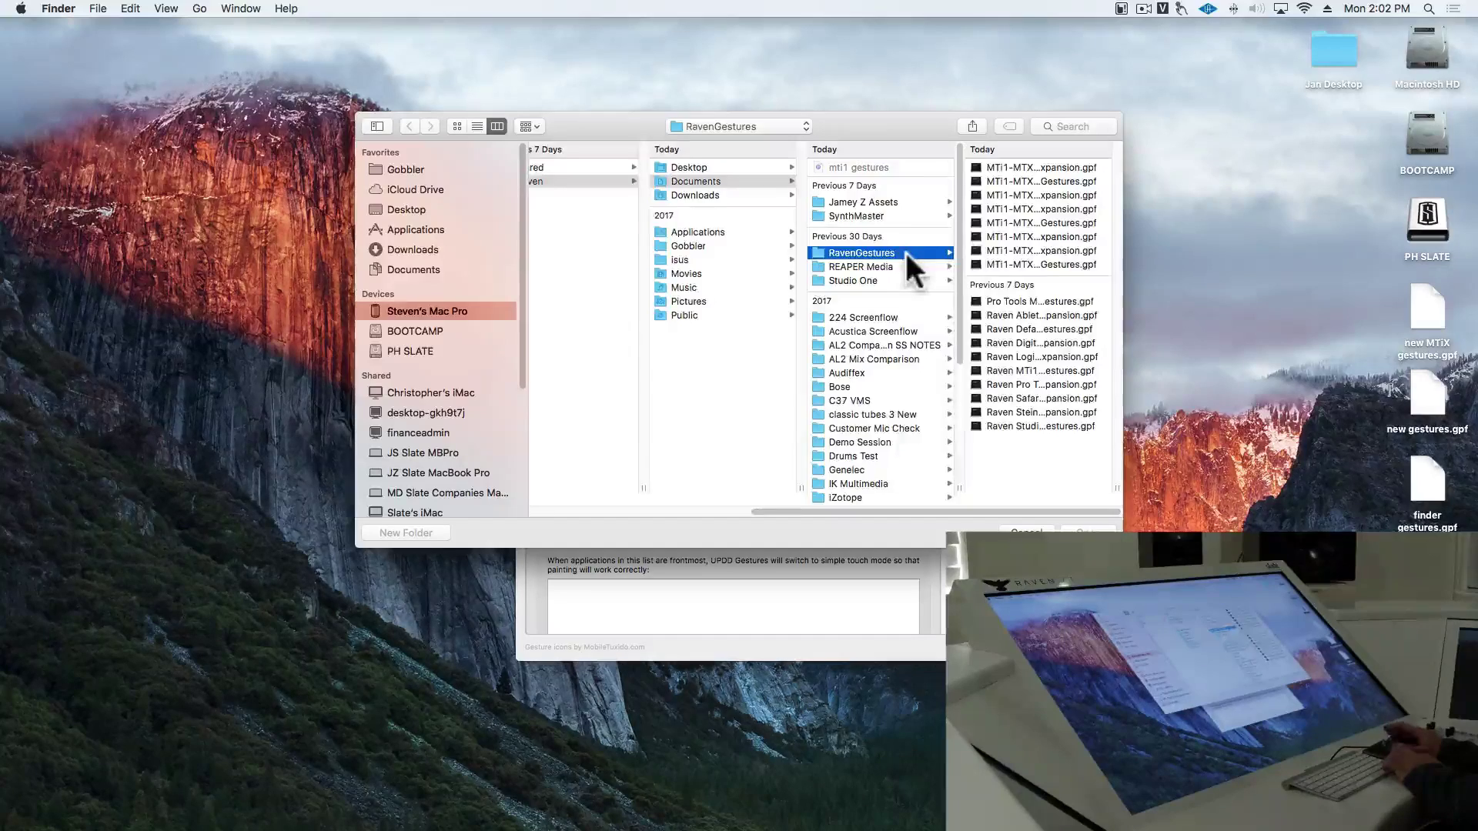
{"action": "key", "text": "Right"}
{"action": "left_click_drag", "start_coordinate": [954, 488], "coordinate": [1167, 468]}
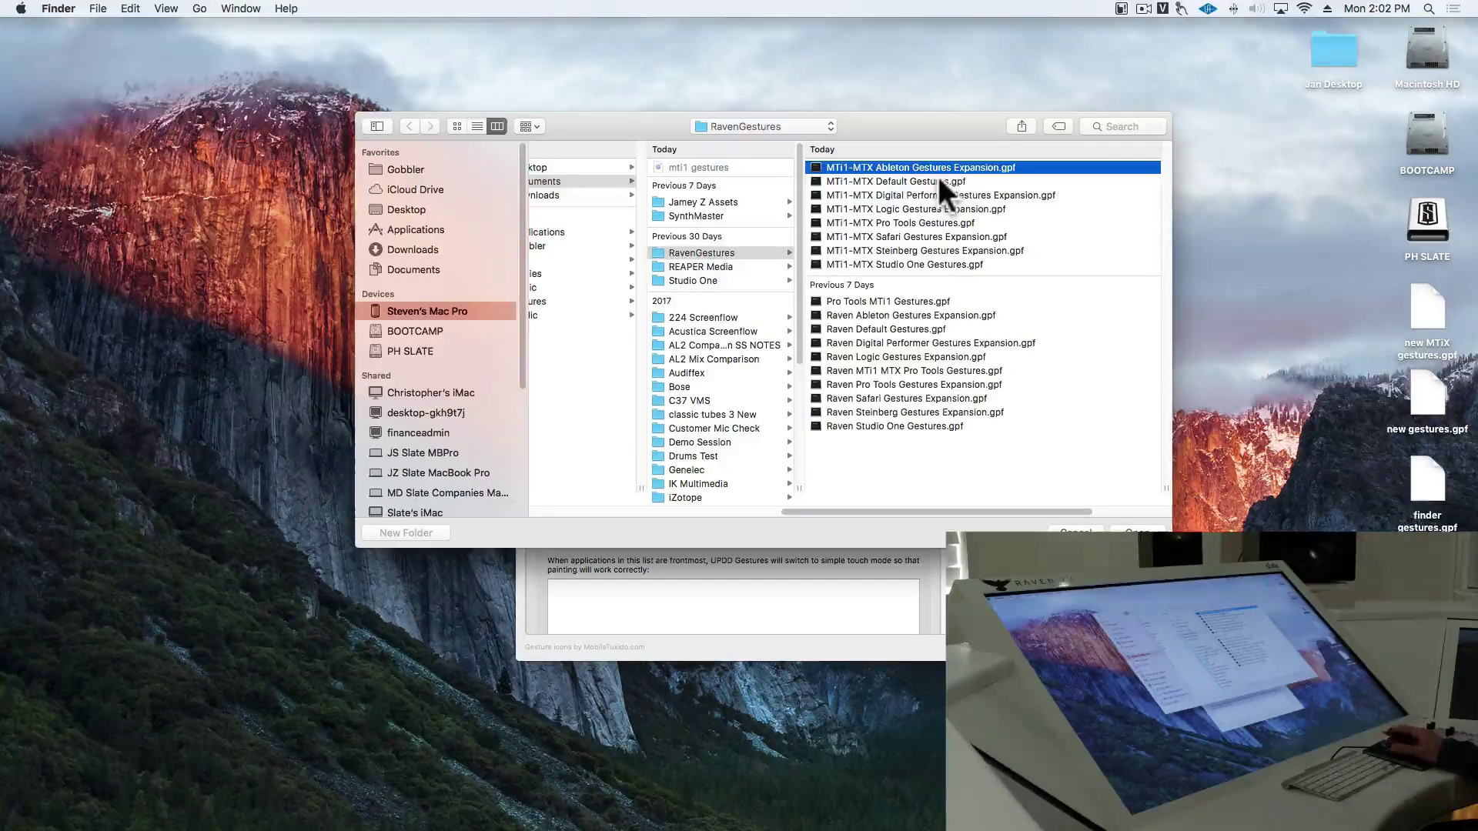
{"action": "left_click", "coordinate": [970, 220]}
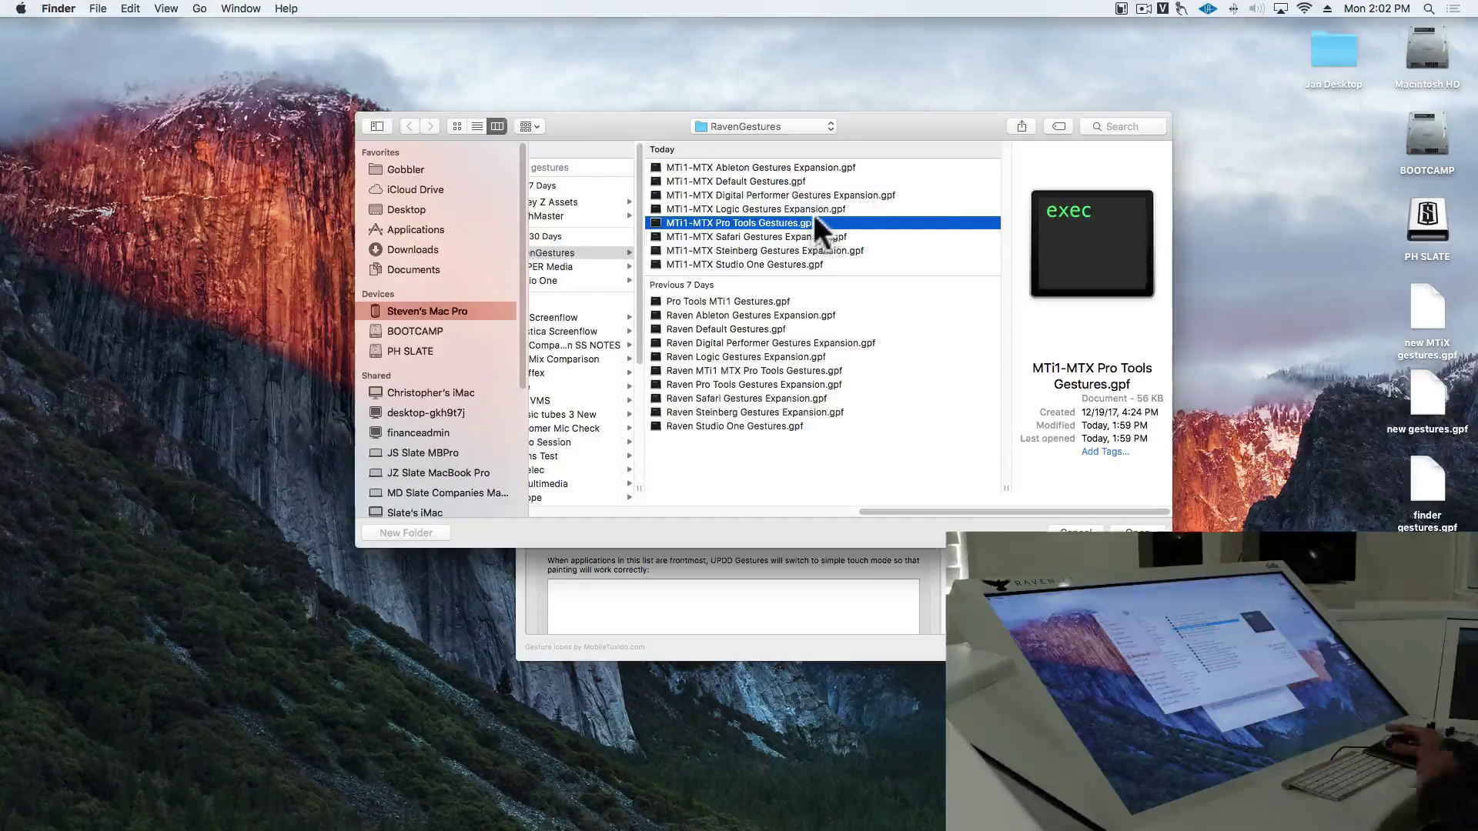
{"action": "key", "text": "Return"}
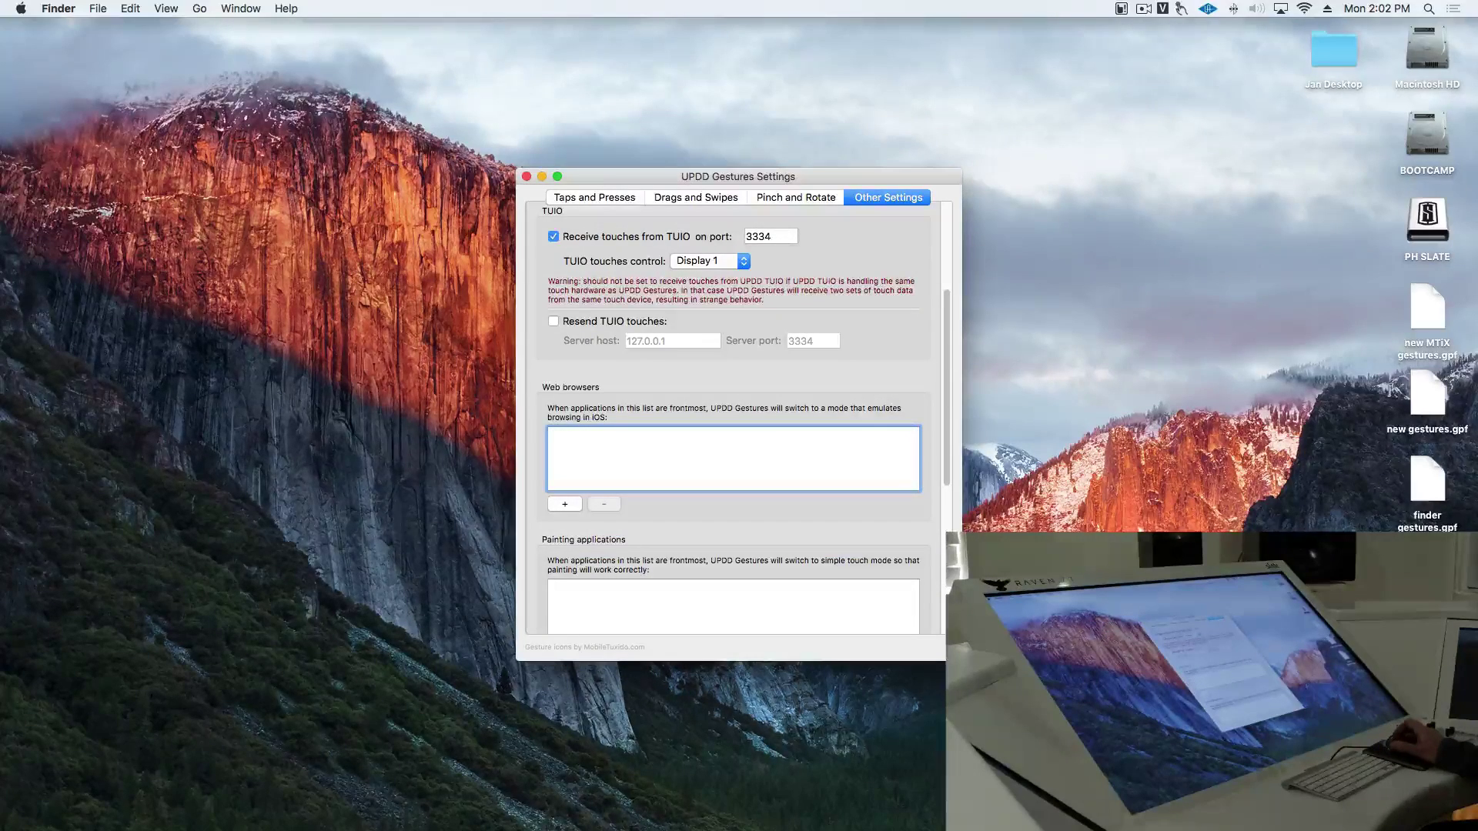
Review the pinch, rotate, squeeze and splay gesture assignments of the loaded profile
{"action": "left_click", "coordinate": [783, 196]}
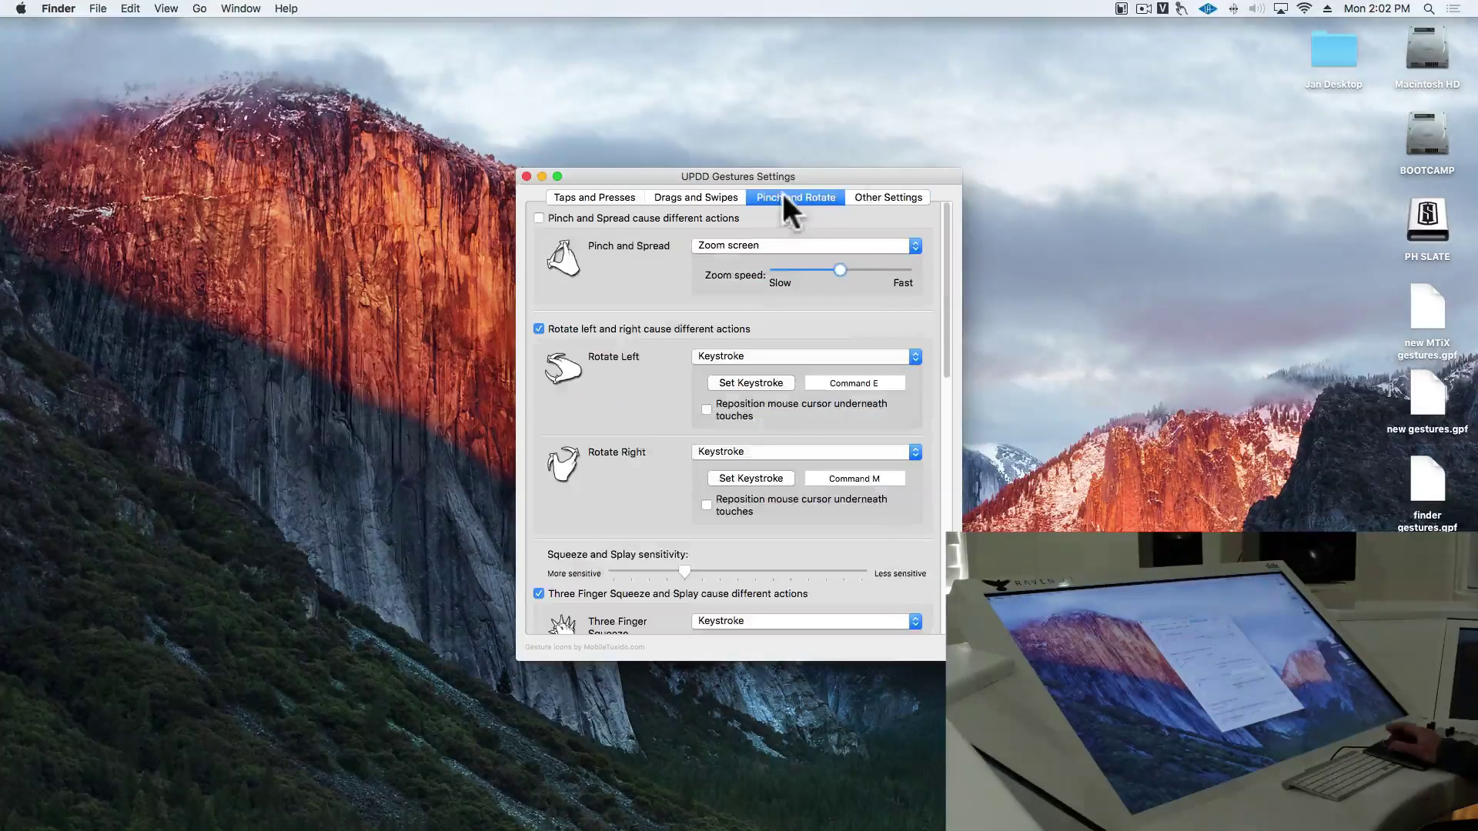
{"action": "left_click", "coordinate": [613, 197]}
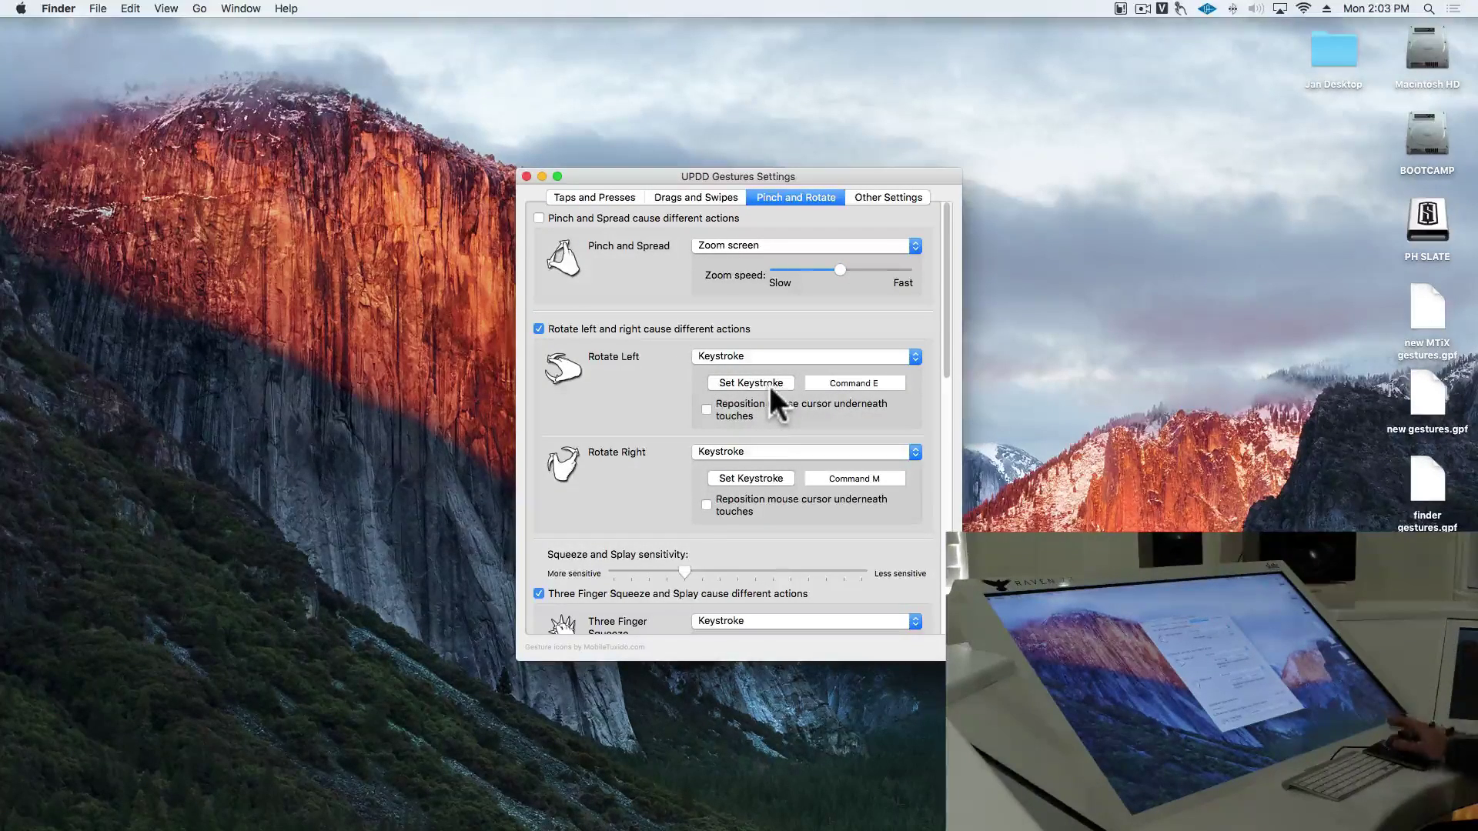
{"action": "scroll", "coordinate": [759, 408], "scroll_direction": "down", "scroll_amount": 10}
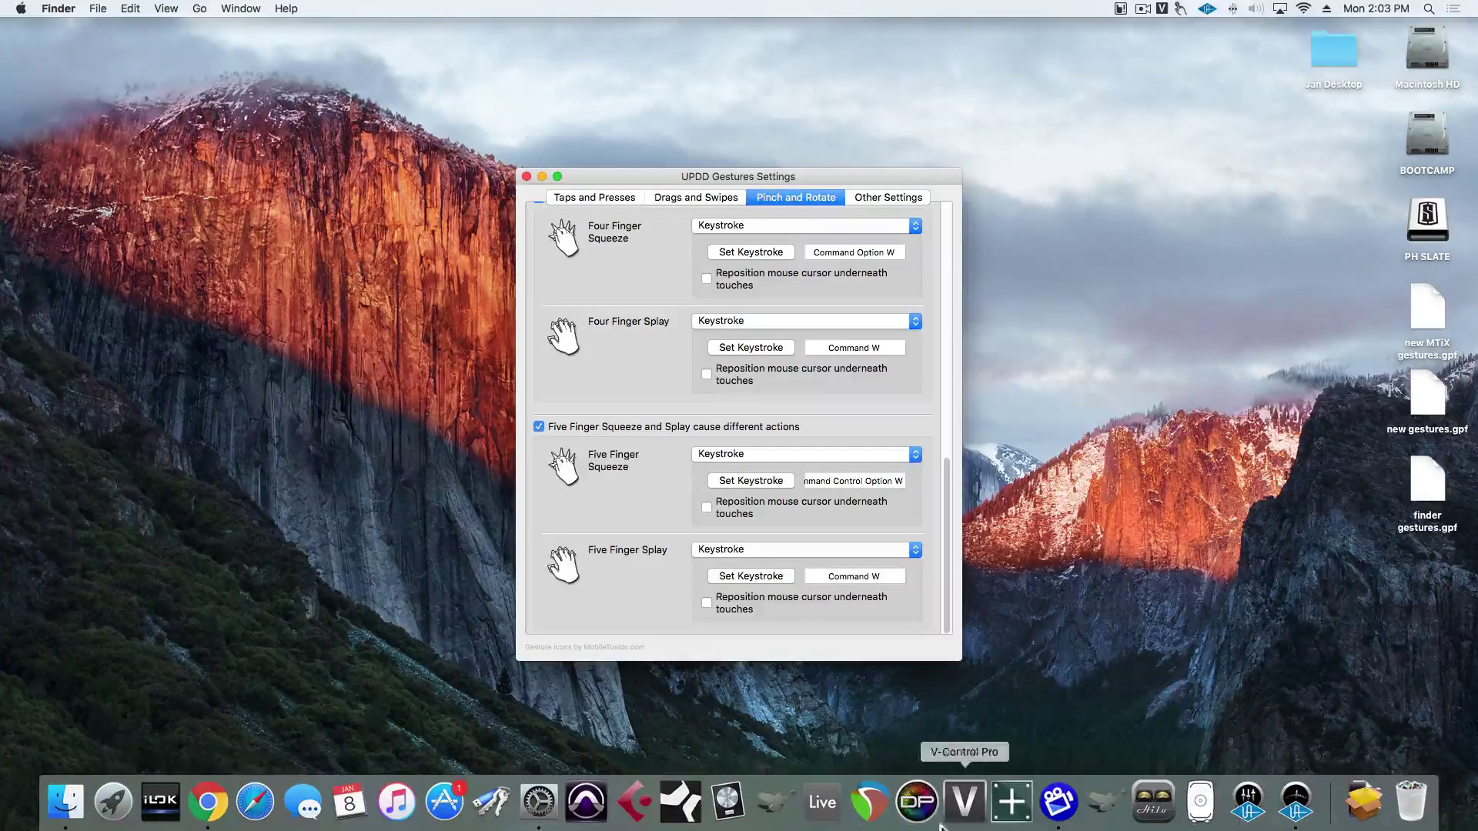
Open MultiTouch Platform beside the gesture settings window and check its Enable Mouse/Keyboard Simulation option
{"action": "left_click", "coordinate": [1029, 805]}
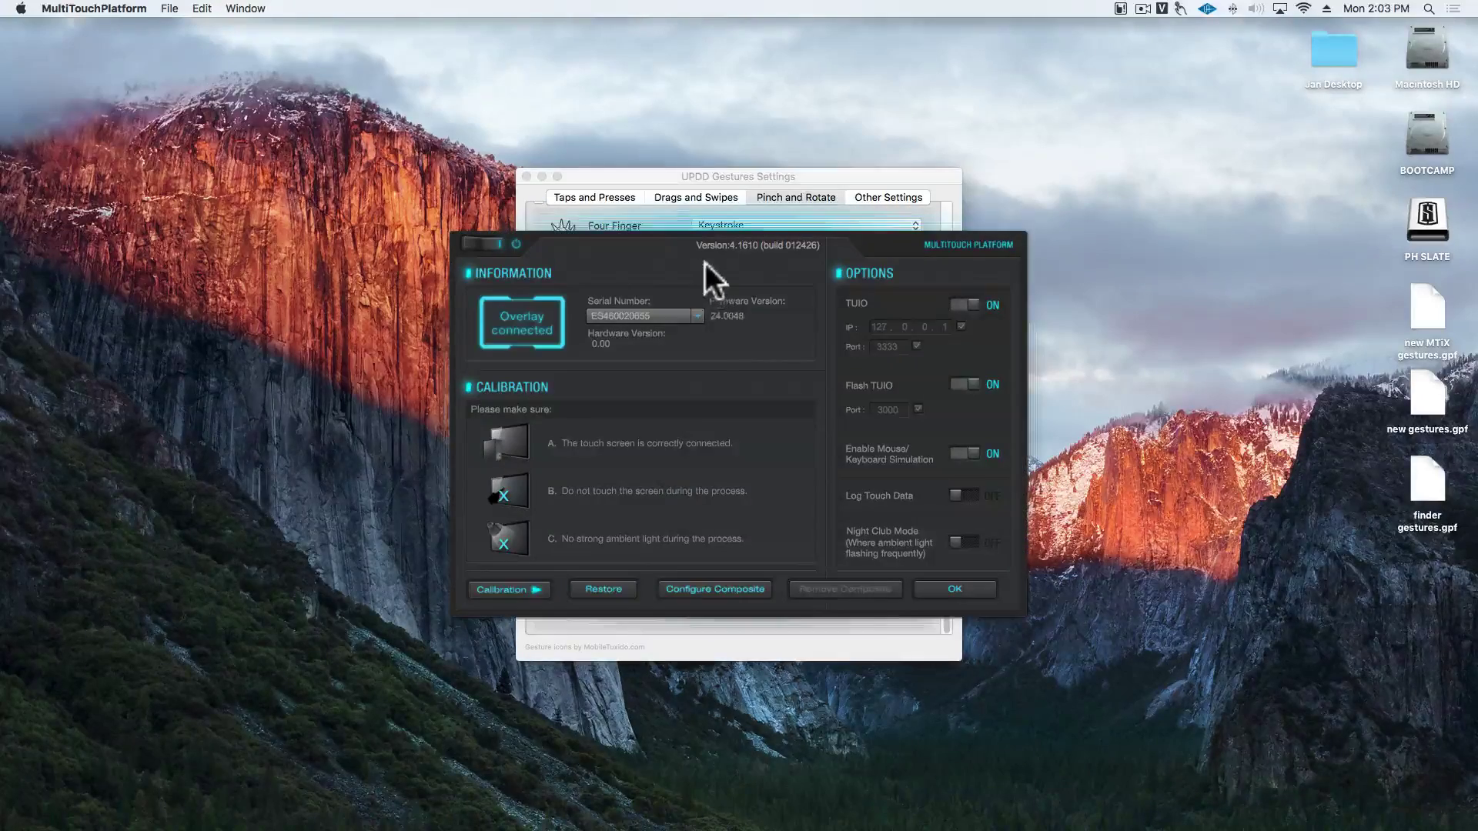
{"action": "left_click_drag", "start_coordinate": [607, 179], "coordinate": [859, 194]}
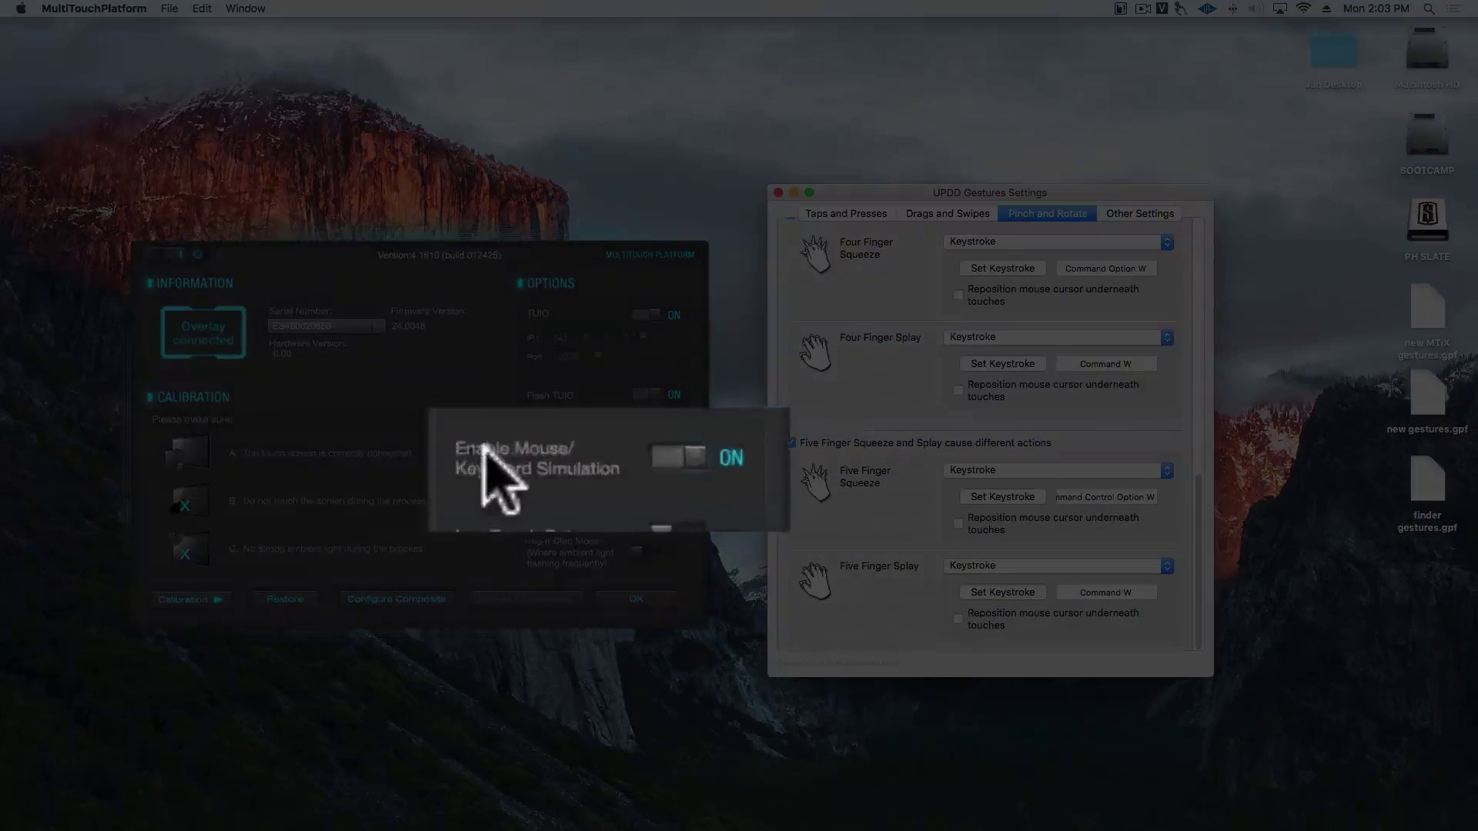
{"action": "left_click", "coordinate": [637, 455]}
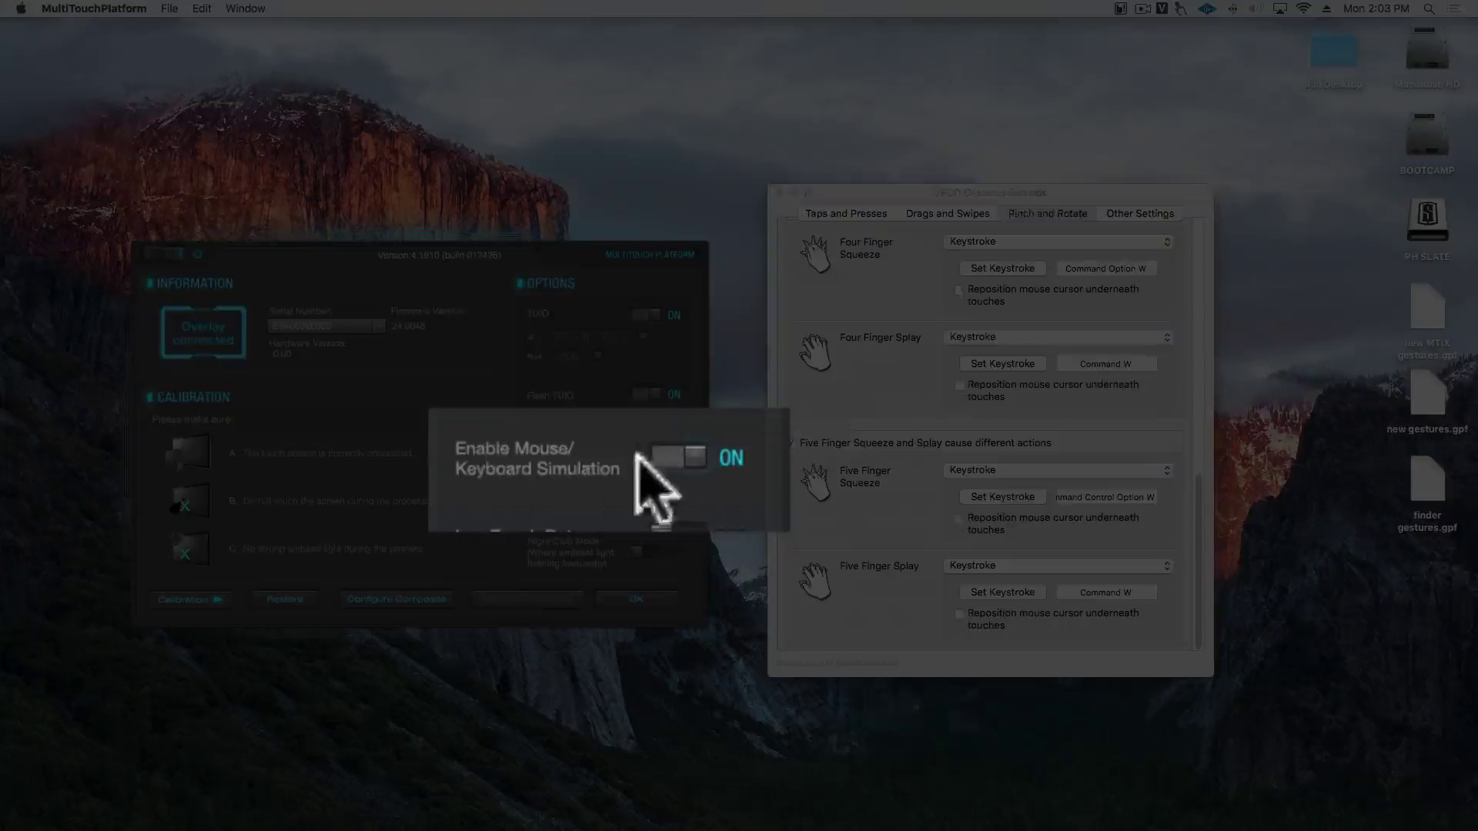
Examine the actions assigned to the tap, press, drag and swipe gestures in UPDD Gestures Settings
{"action": "left_click", "coordinate": [840, 213]}
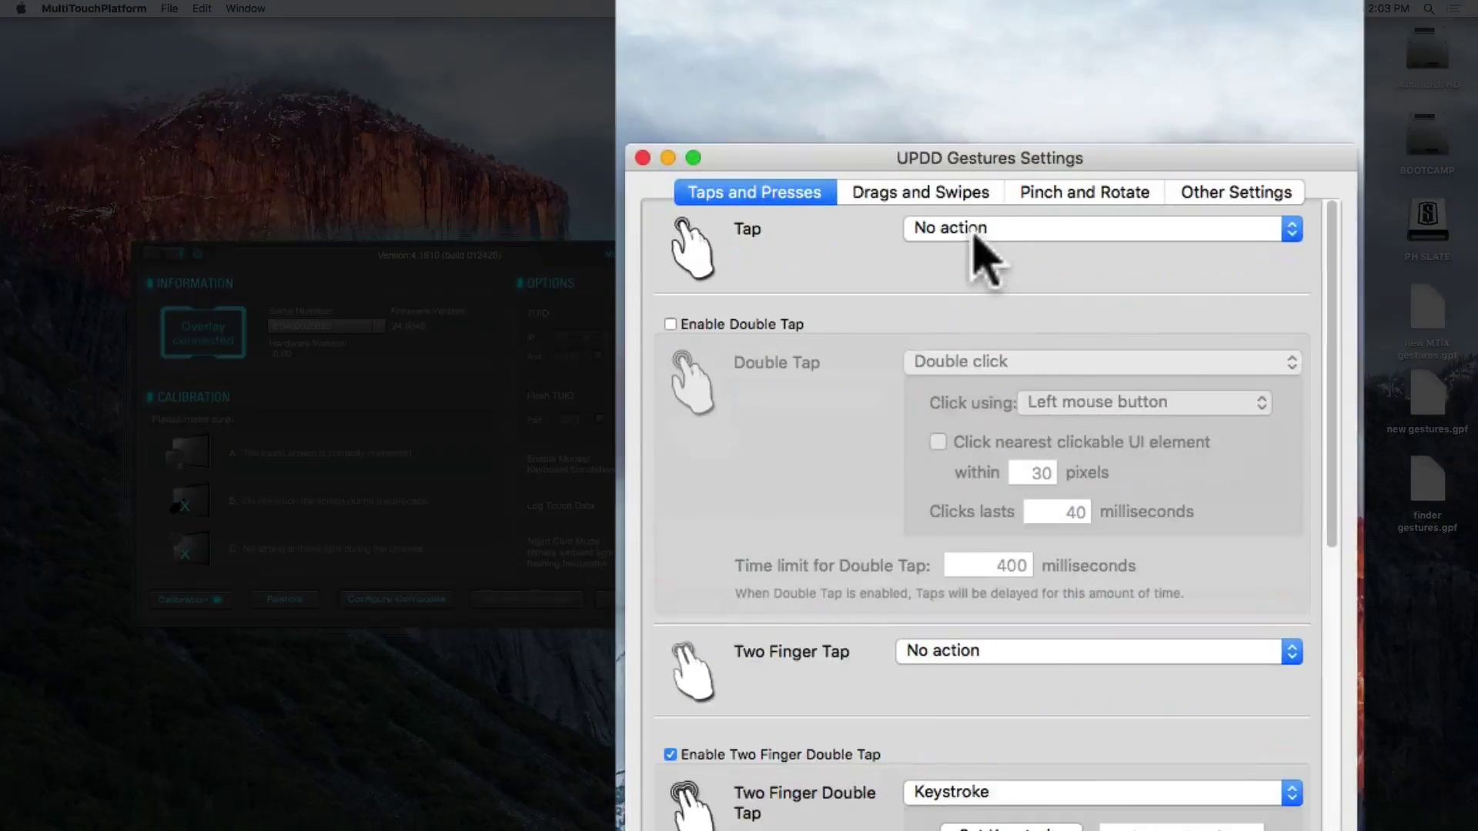
{"action": "left_click", "coordinate": [981, 231]}
{"action": "left_click", "coordinate": [940, 425]}
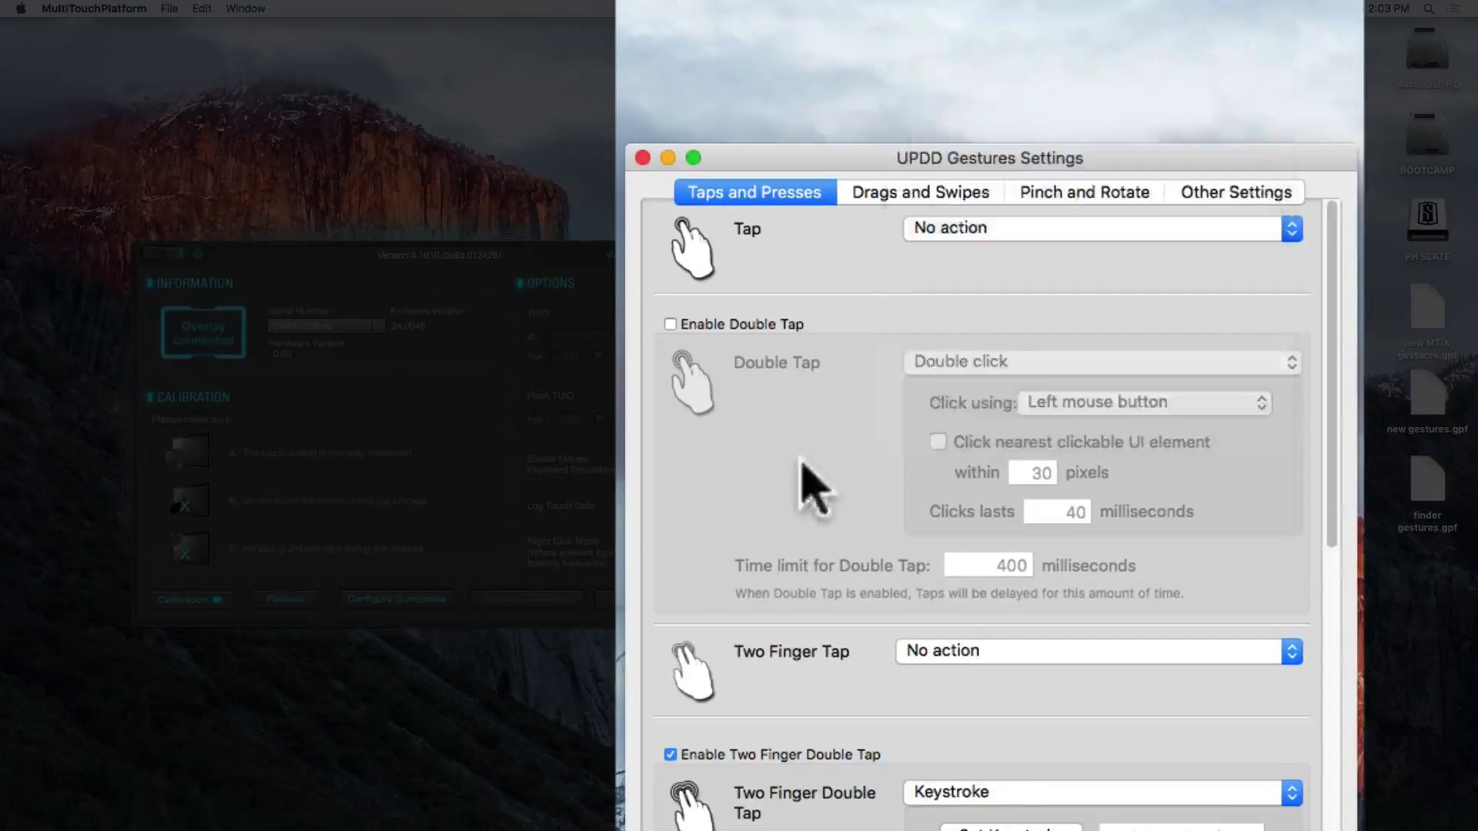
{"action": "scroll", "coordinate": [808, 488], "scroll_direction": "down", "scroll_amount": 10}
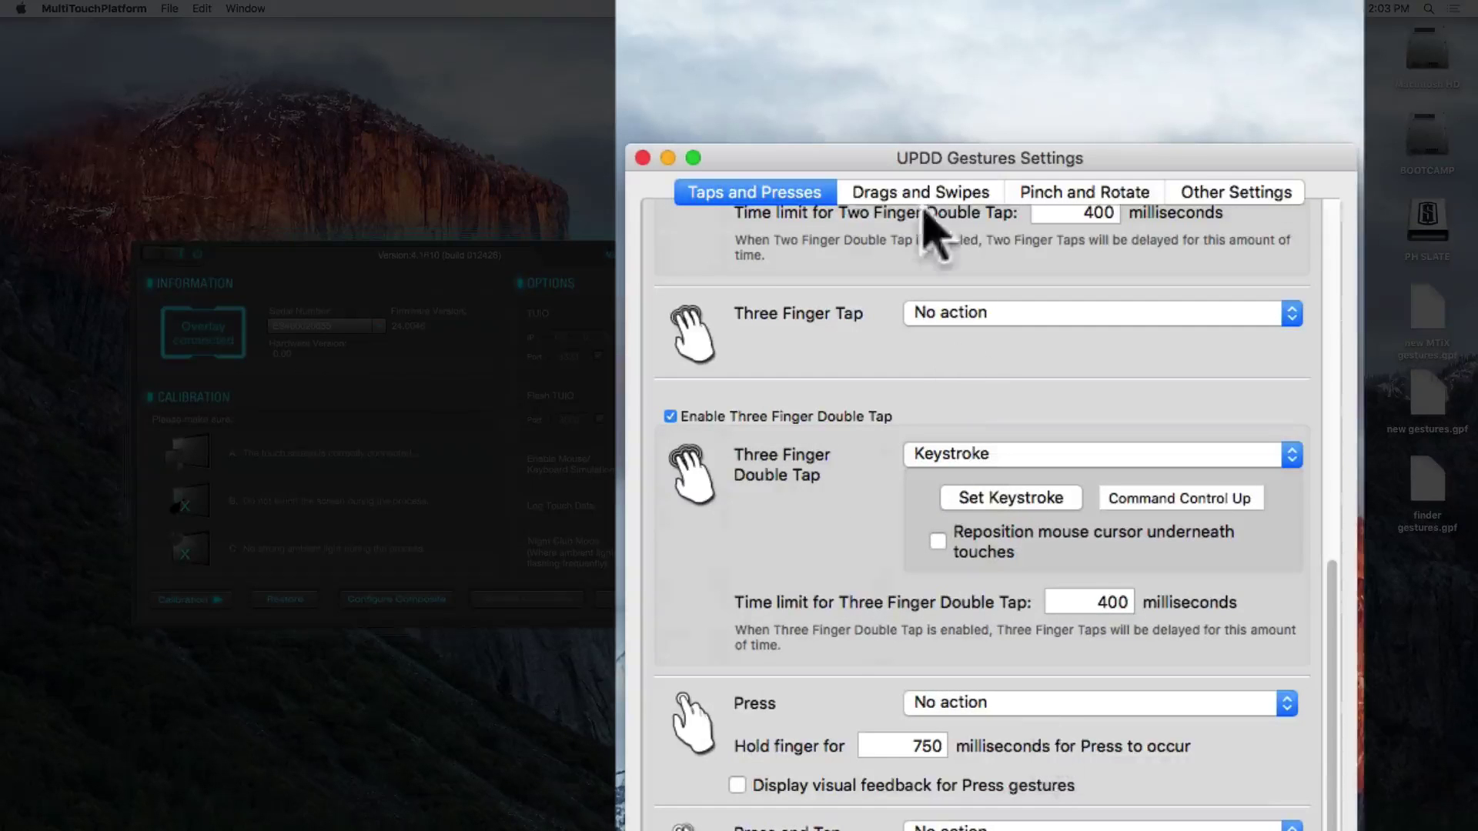
{"action": "left_click", "coordinate": [885, 195]}
{"action": "left_click", "coordinate": [928, 232]}
{"action": "left_click", "coordinate": [936, 232]}
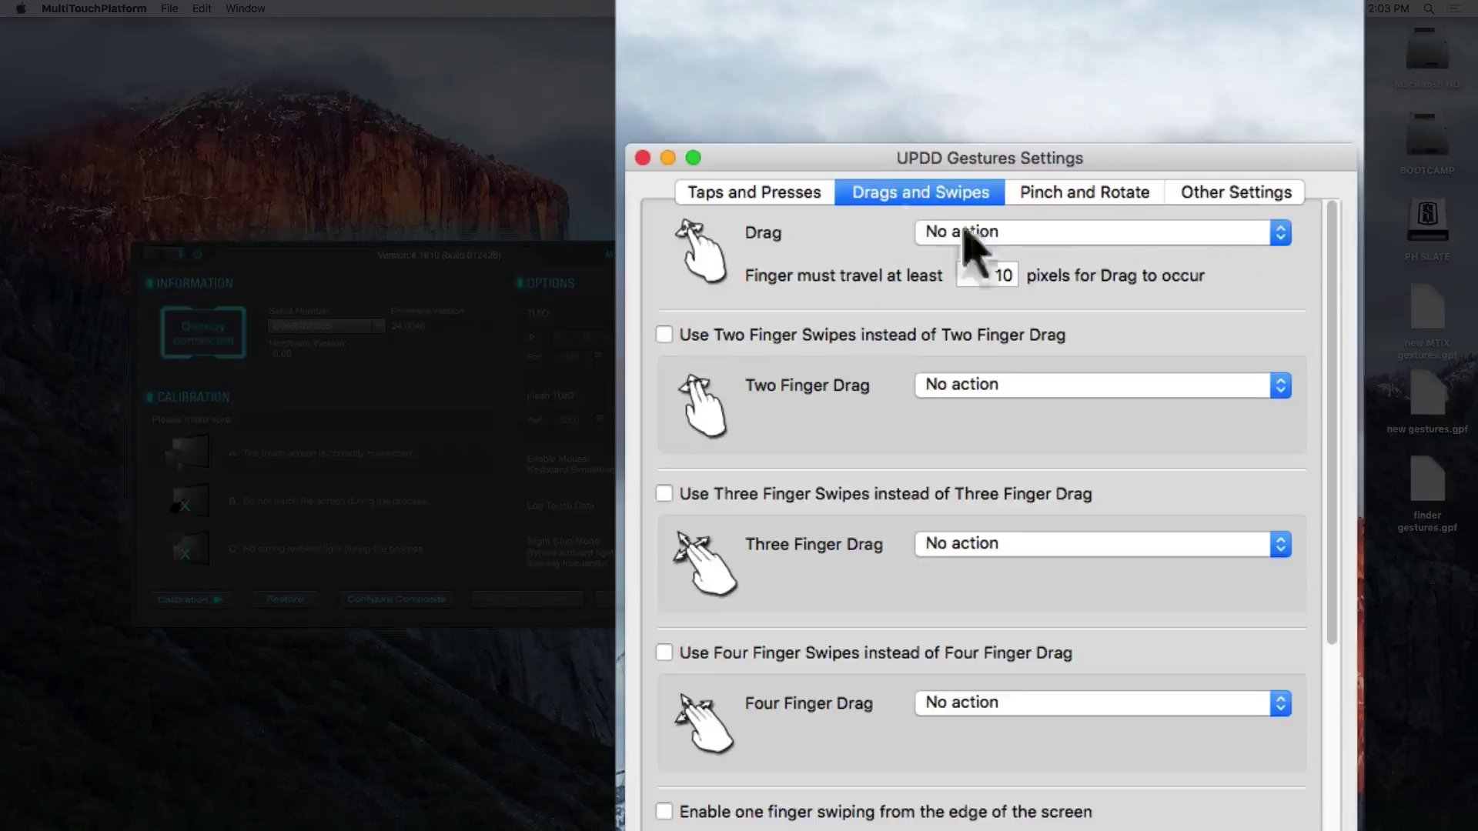
{"action": "left_click", "coordinate": [781, 193]}
{"action": "scroll", "coordinate": [899, 326], "scroll_direction": "up", "scroll_amount": 10}
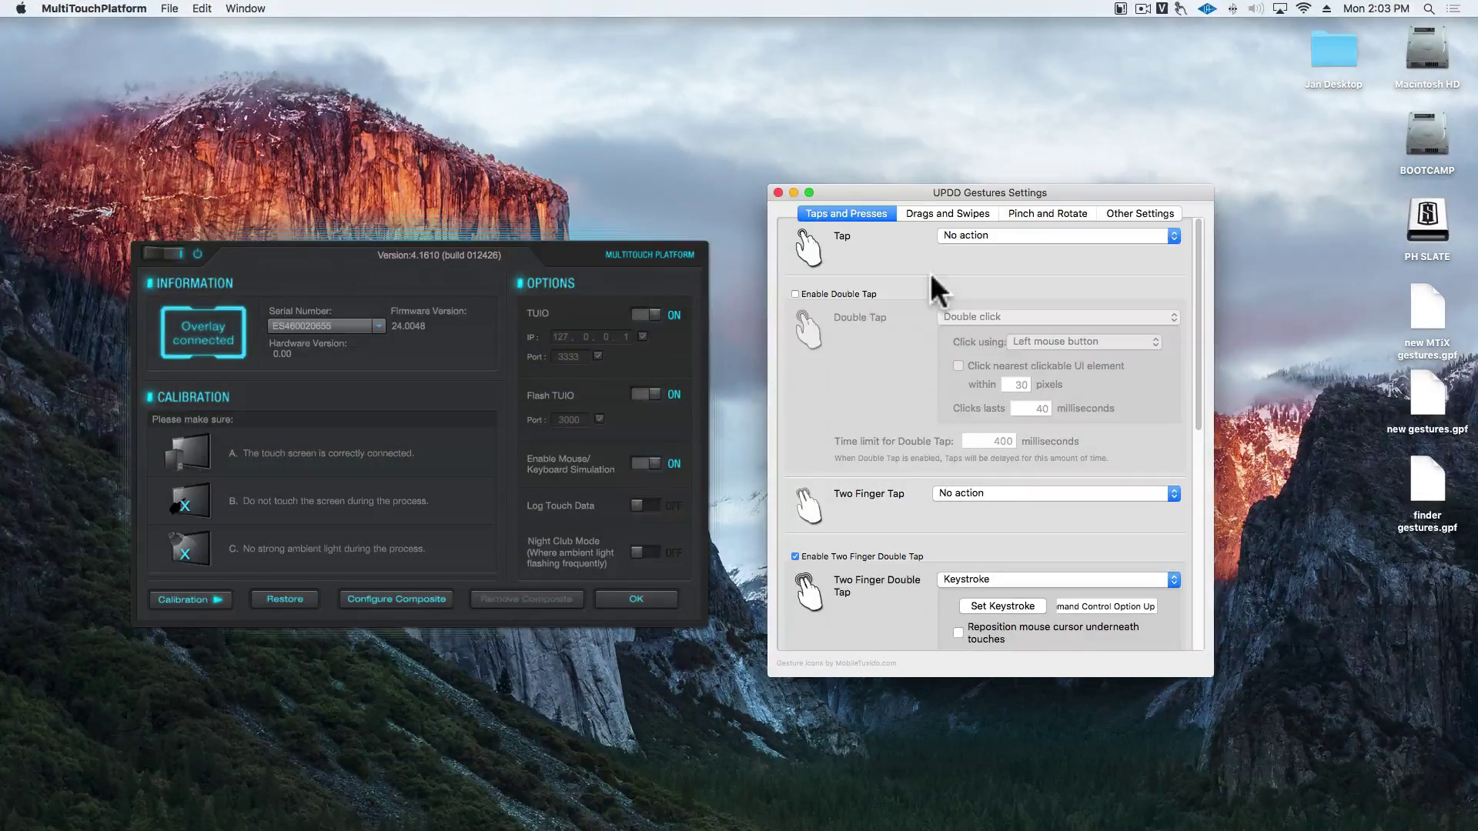
Try Click as the single-finger Tap action, test it on a desktop folder, and set Tap back to No action
{"action": "left_click", "coordinate": [954, 232]}
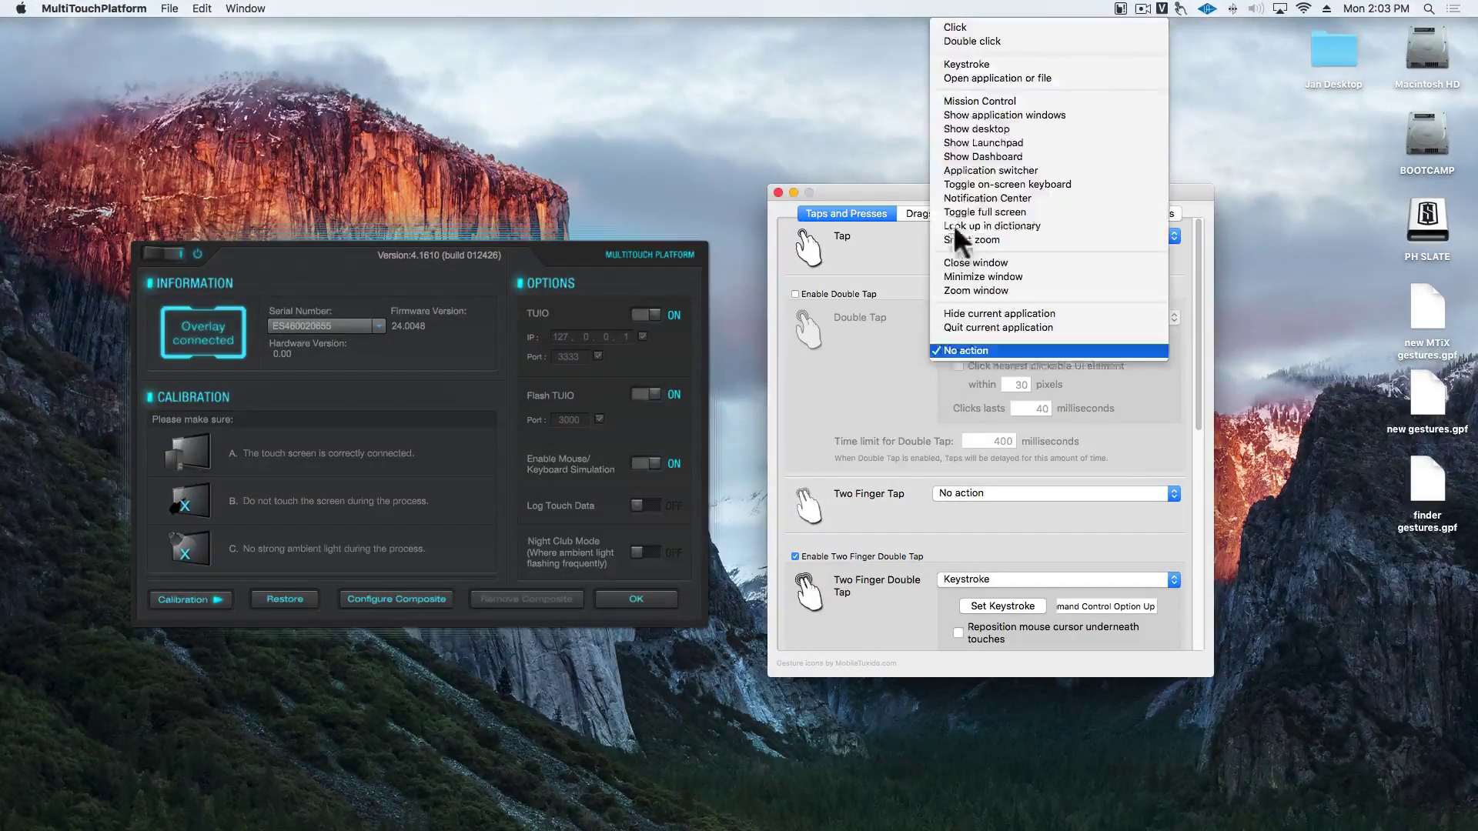
{"action": "left_click", "coordinate": [1001, 29]}
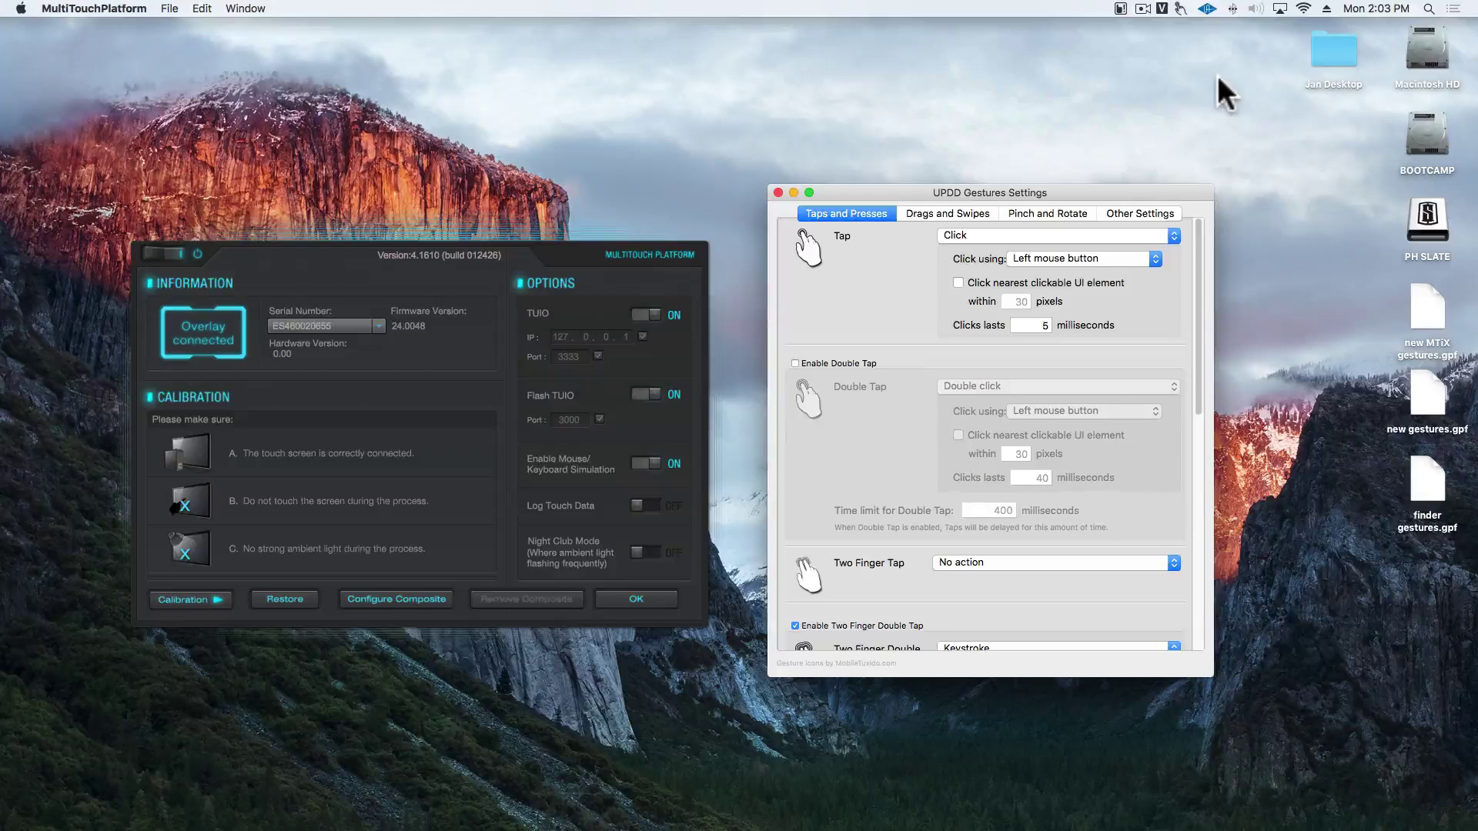
{"action": "left_click", "coordinate": [1322, 48]}
{"action": "double_click", "coordinate": [1314, 52]}
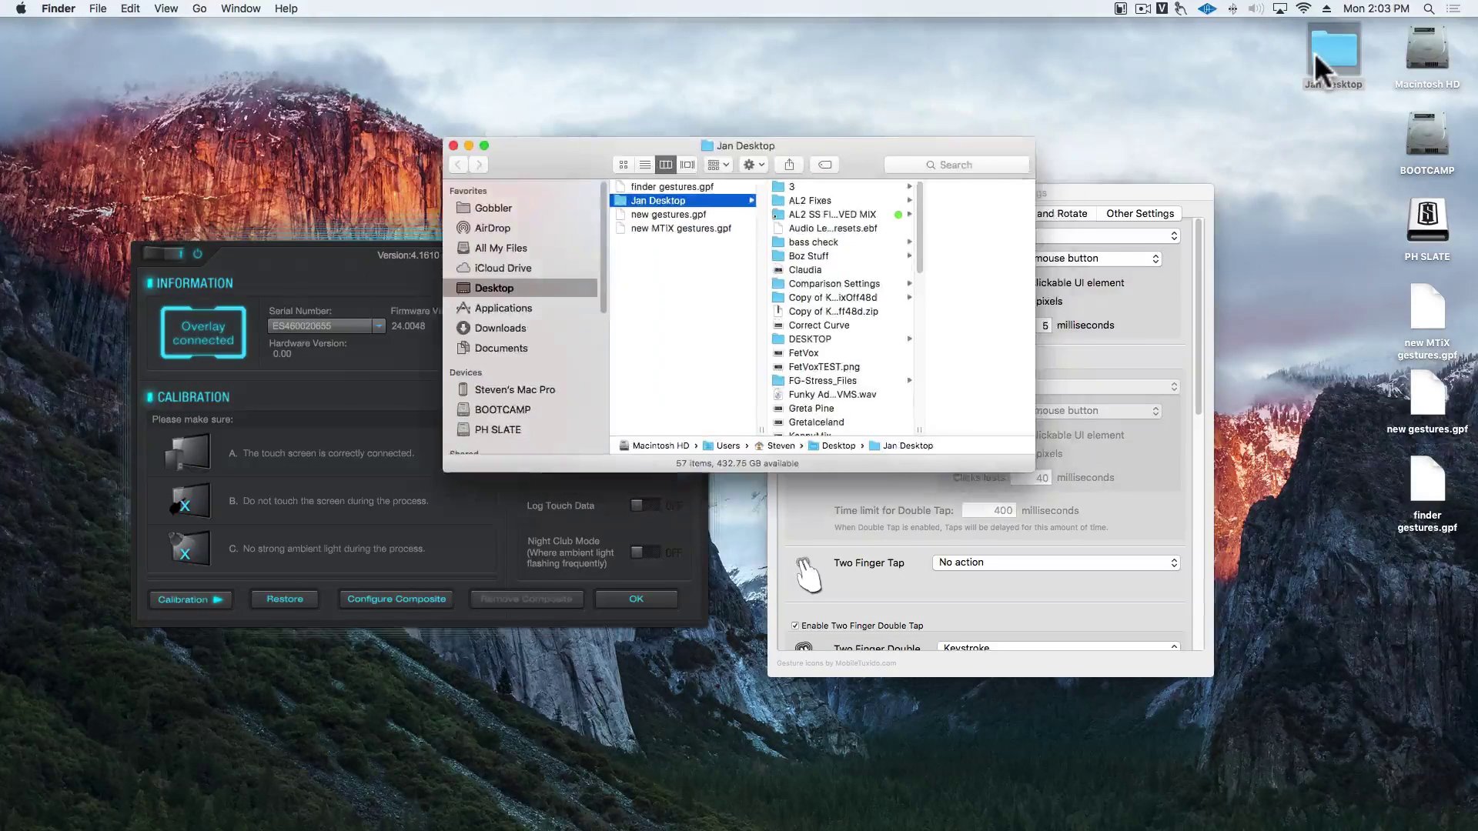
{"action": "left_click", "coordinate": [452, 144]}
{"action": "left_click", "coordinate": [1024, 239]}
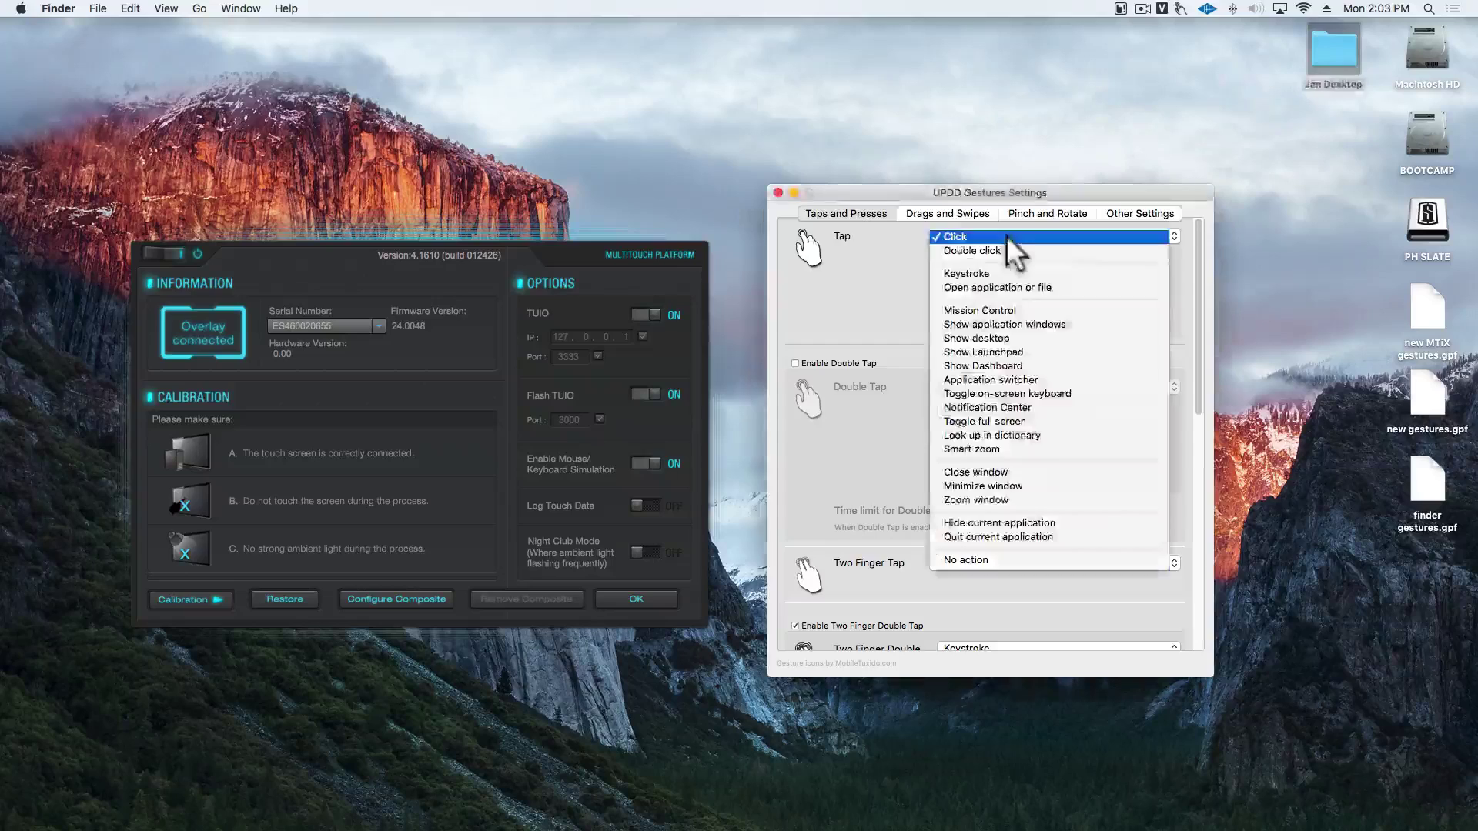
{"action": "left_click", "coordinate": [1039, 560]}
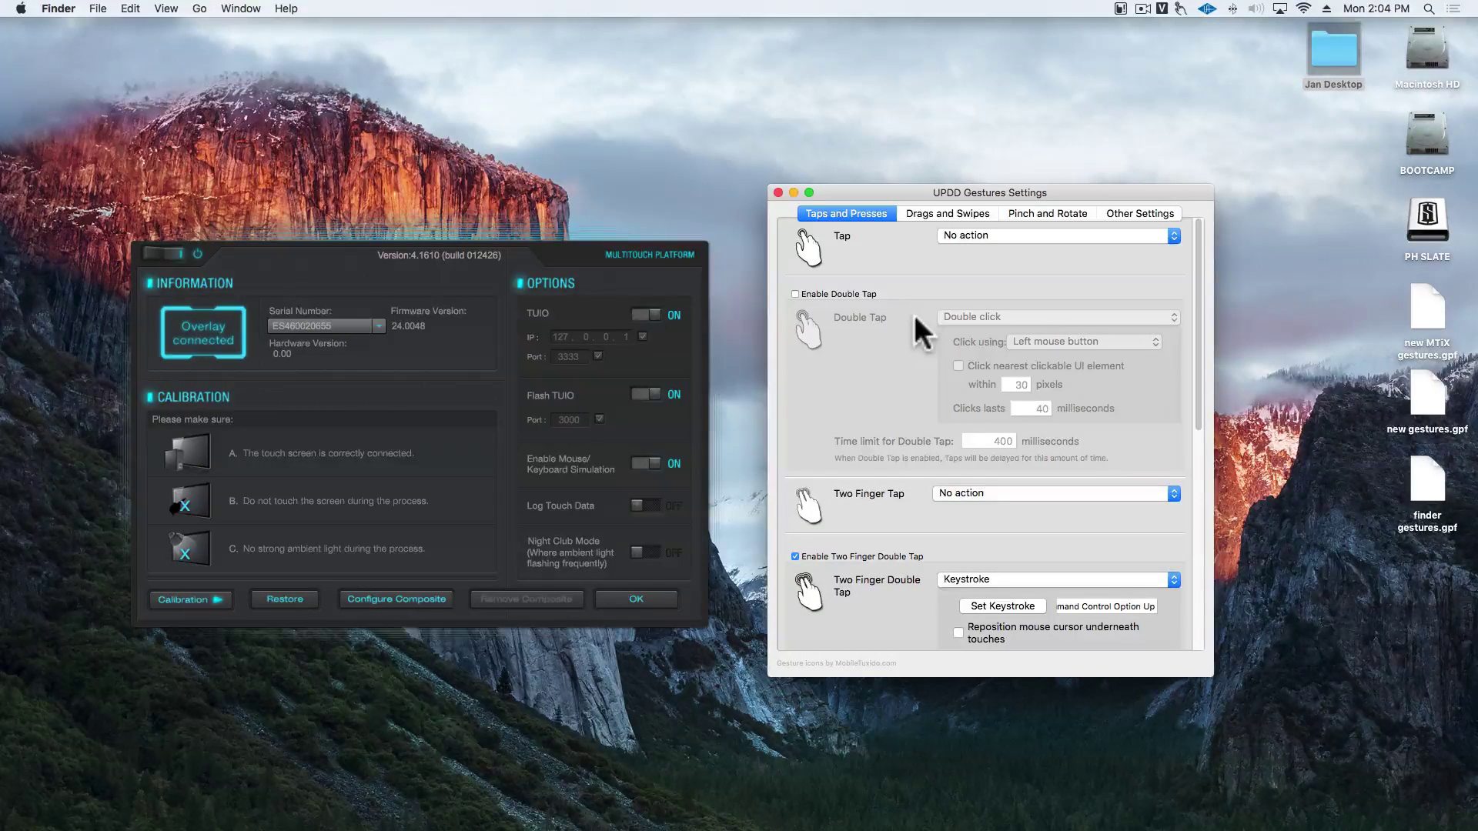
Close the MultiTouch Platform window and check the port for receiving TUIO touches in UPDD Gestures Settings
{"action": "scroll", "coordinate": [948, 384], "scroll_direction": "down", "scroll_amount": 4}
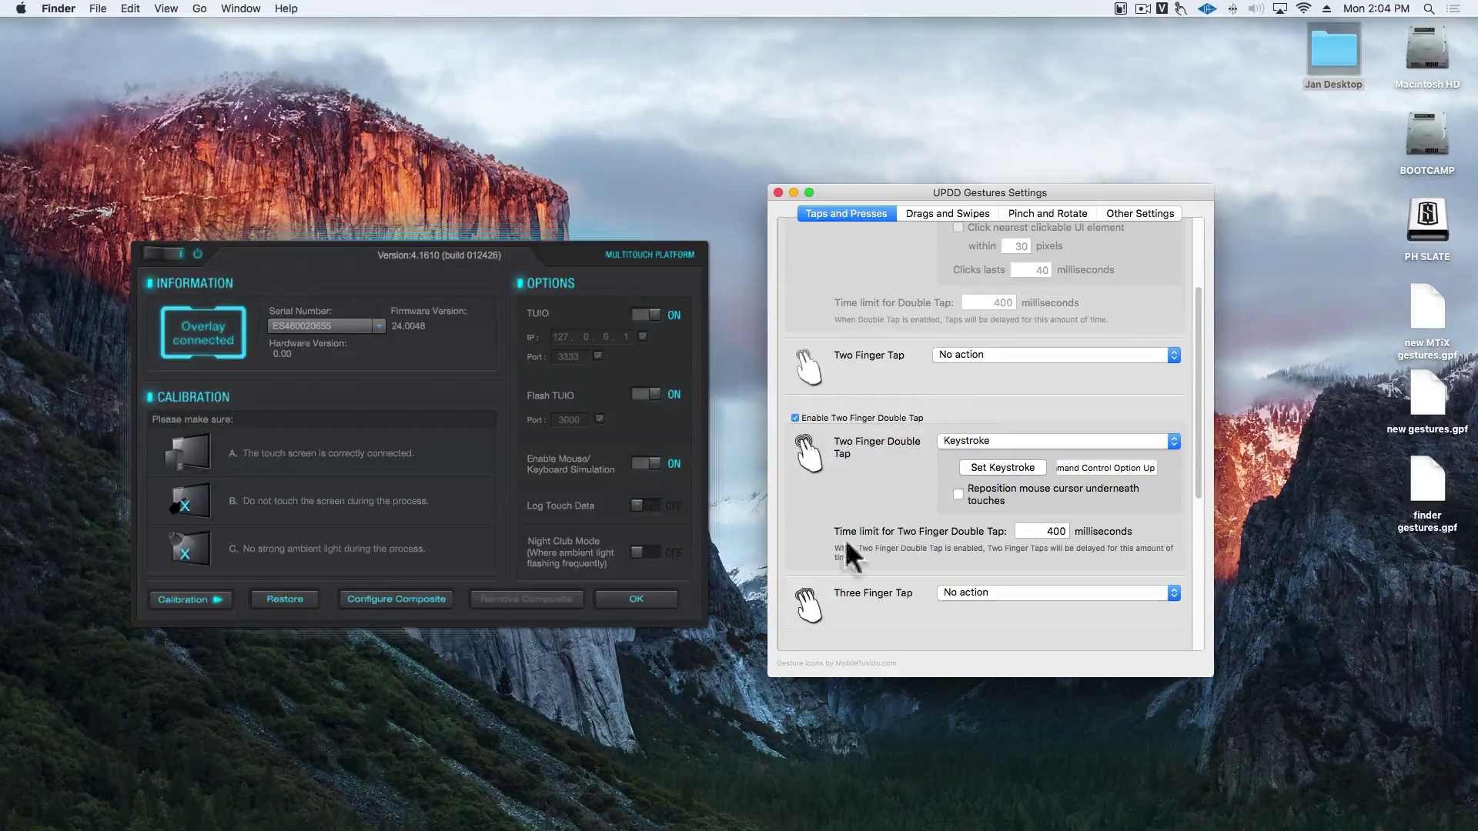
{"action": "left_click", "coordinate": [667, 591]}
{"action": "left_click", "coordinate": [1132, 214]}
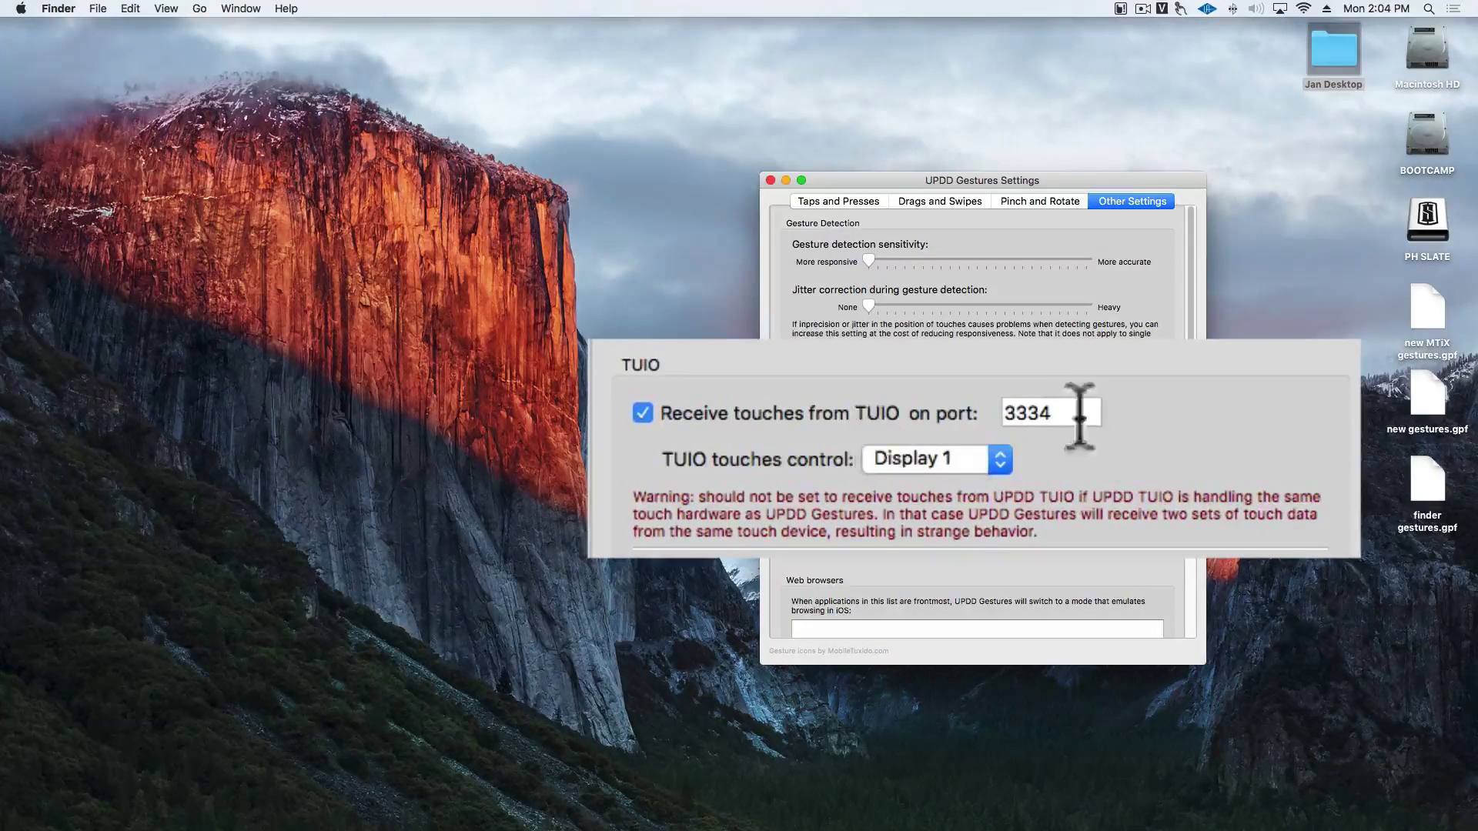
Open MultiTouch Platform beside the gesture settings to compare its TUIO port, and set the UPDD Gestures TUIO receiving port to 3333
{"action": "left_click", "coordinate": [1045, 416]}
{"action": "mouse_move", "coordinate": [937, 827]}
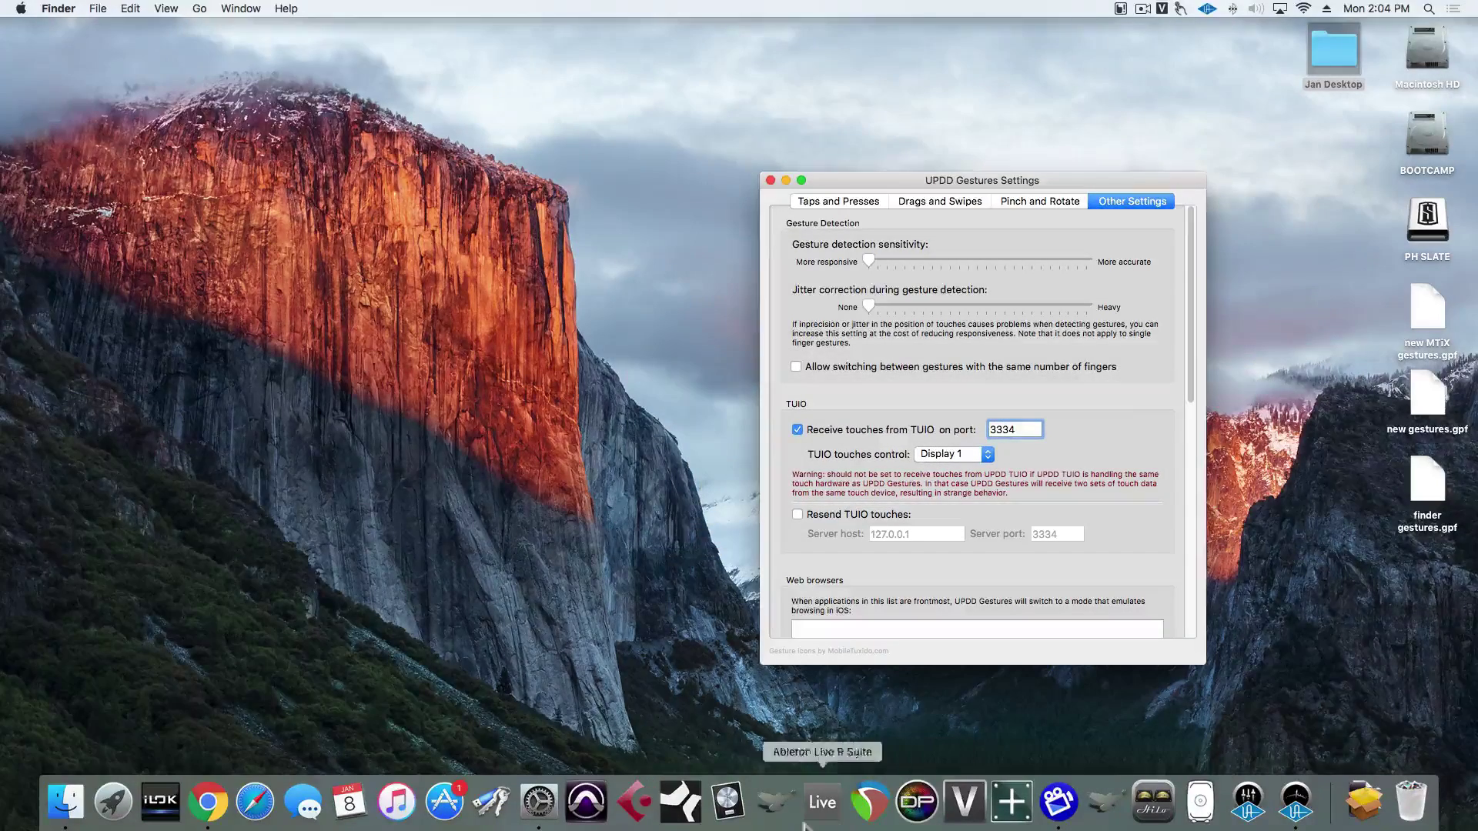
{"action": "left_click", "coordinate": [1009, 808]}
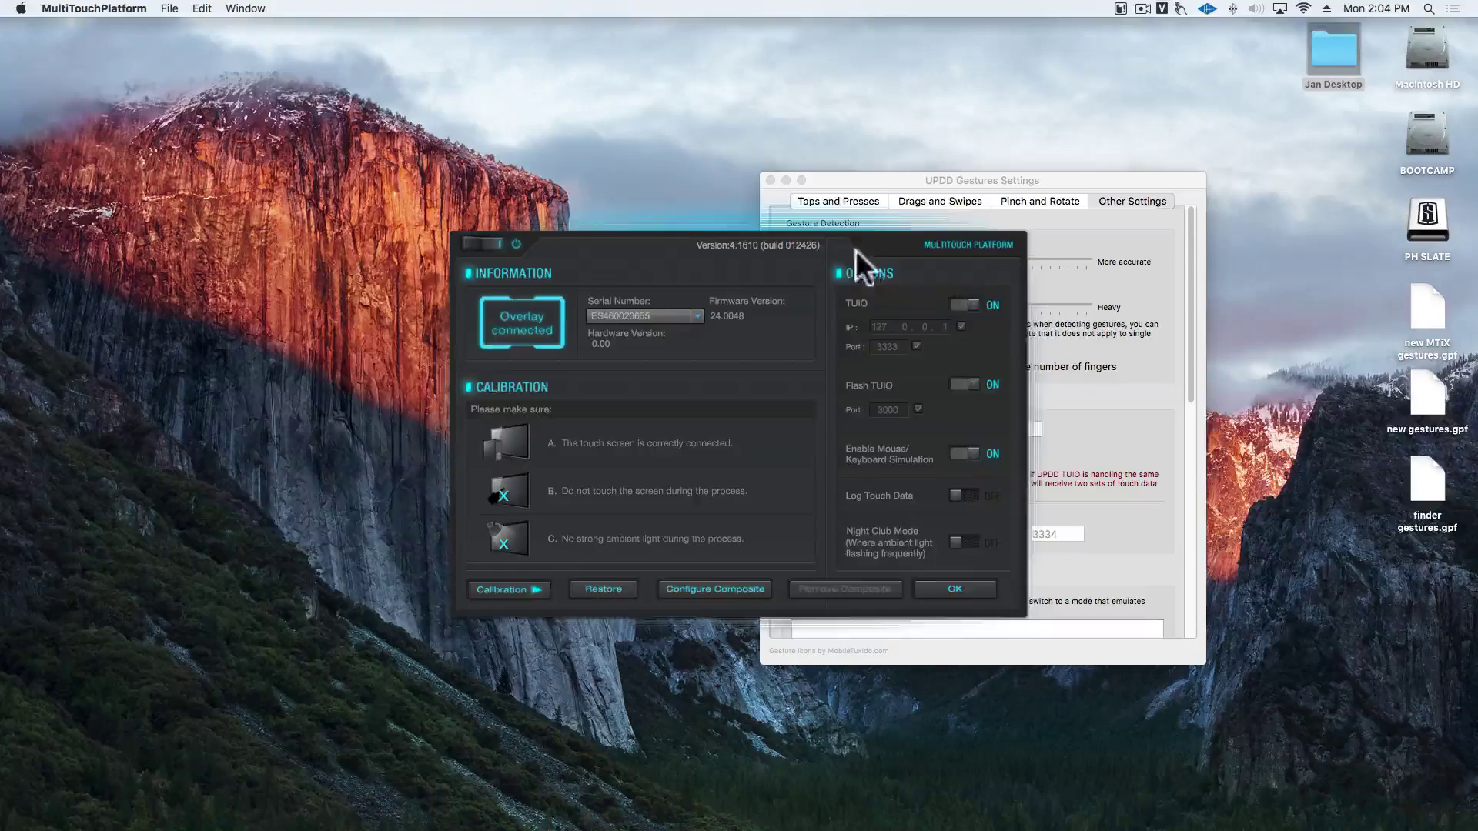
{"action": "left_click_drag", "start_coordinate": [856, 251], "coordinate": [604, 273]}
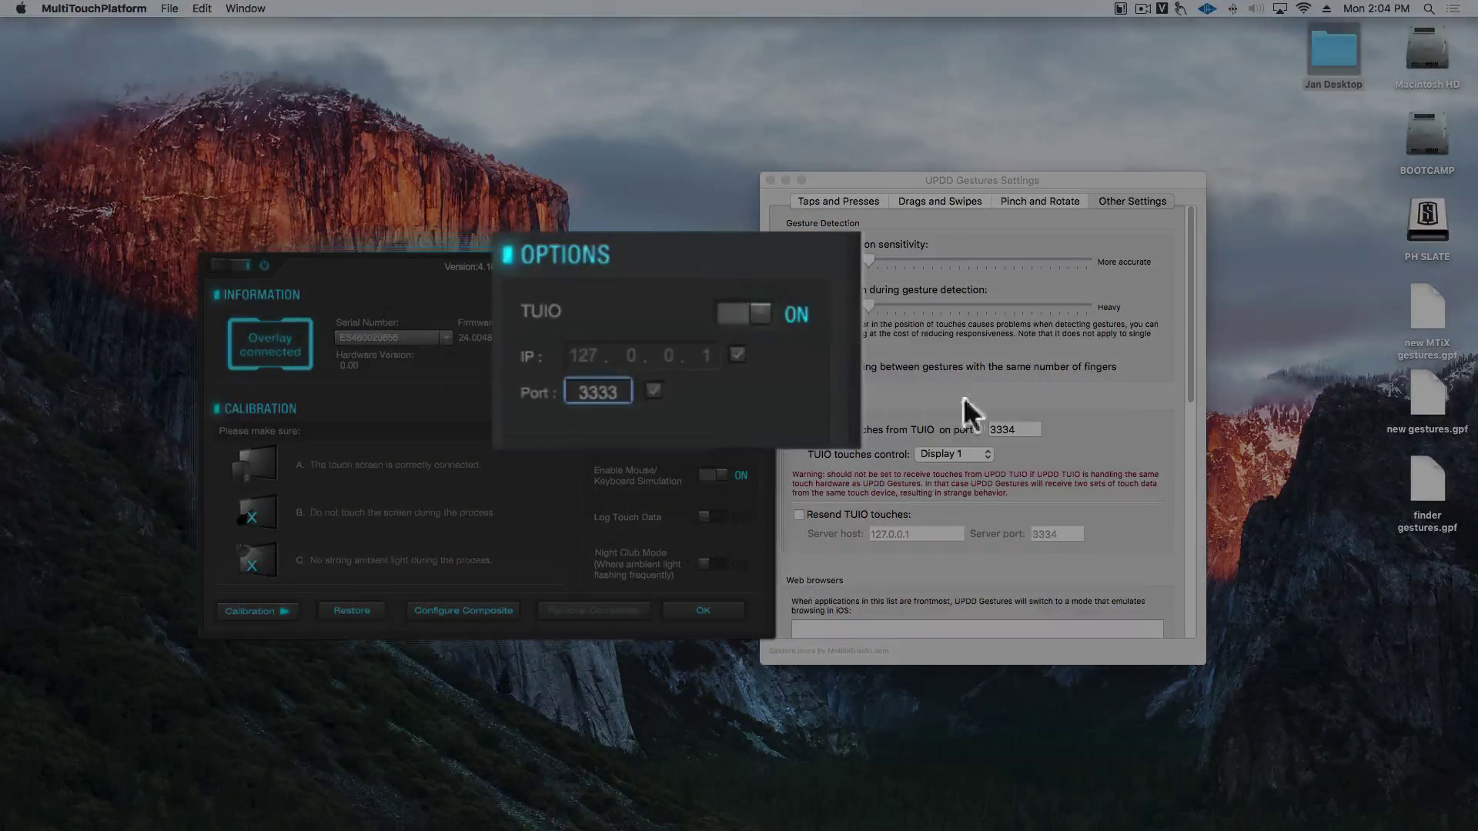
{"action": "left_click", "coordinate": [968, 394]}
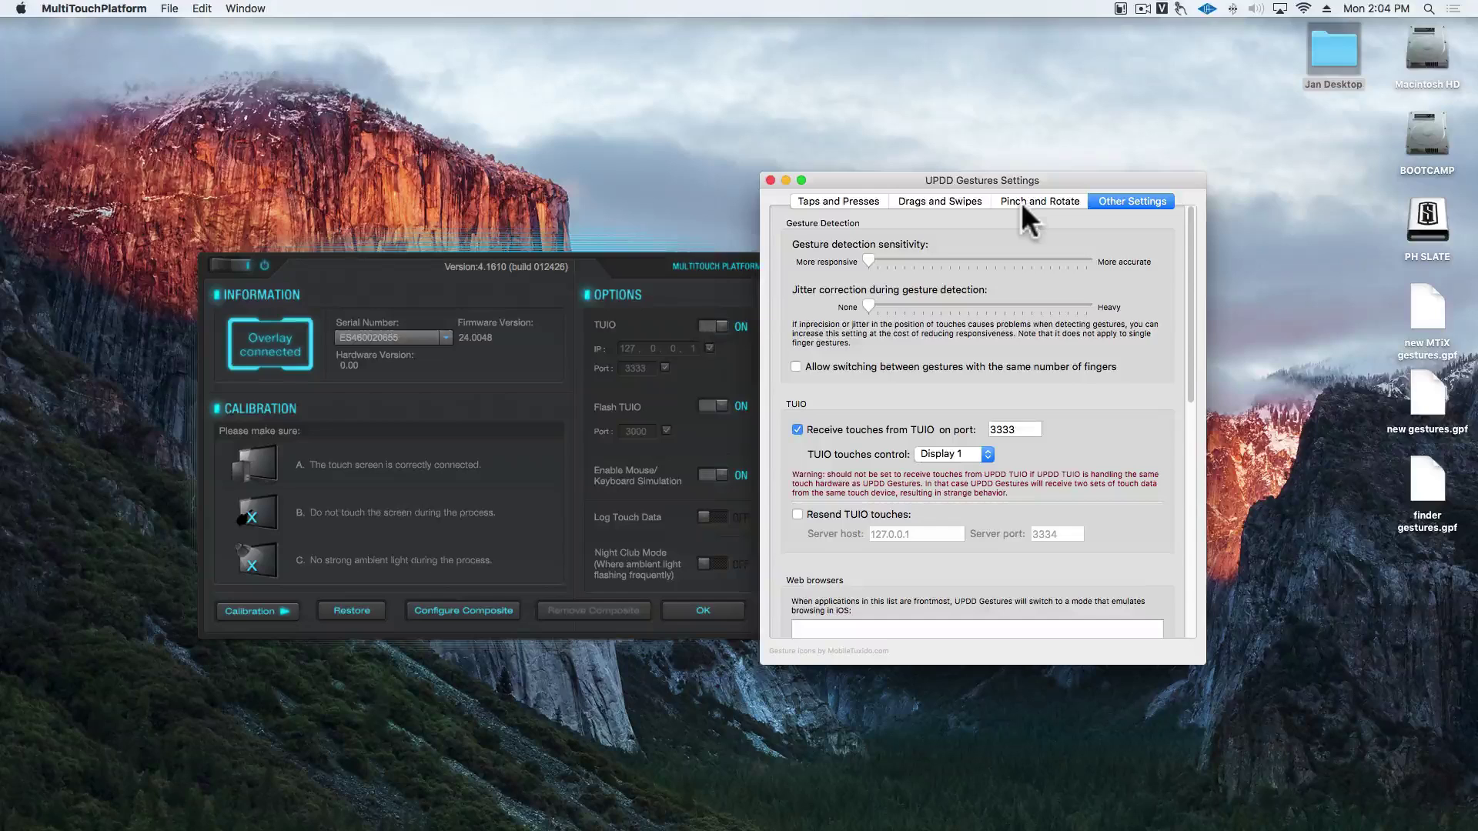
Set the Two Finger Double Tap action to Application switcher in UPDD Gestures Settings
{"action": "left_click", "coordinate": [916, 203]}
{"action": "left_click", "coordinate": [866, 202]}
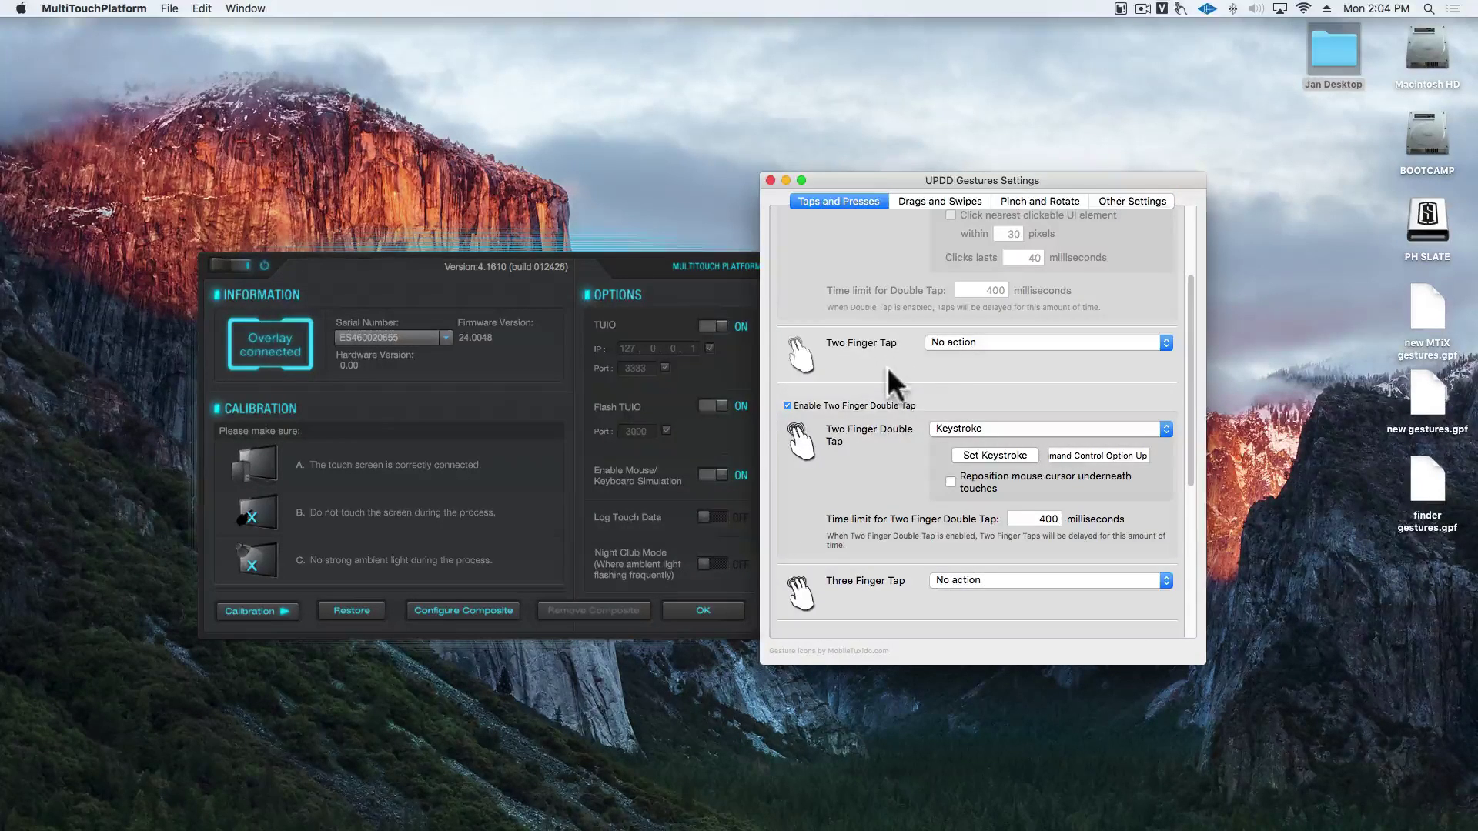
{"action": "left_click", "coordinate": [947, 428]}
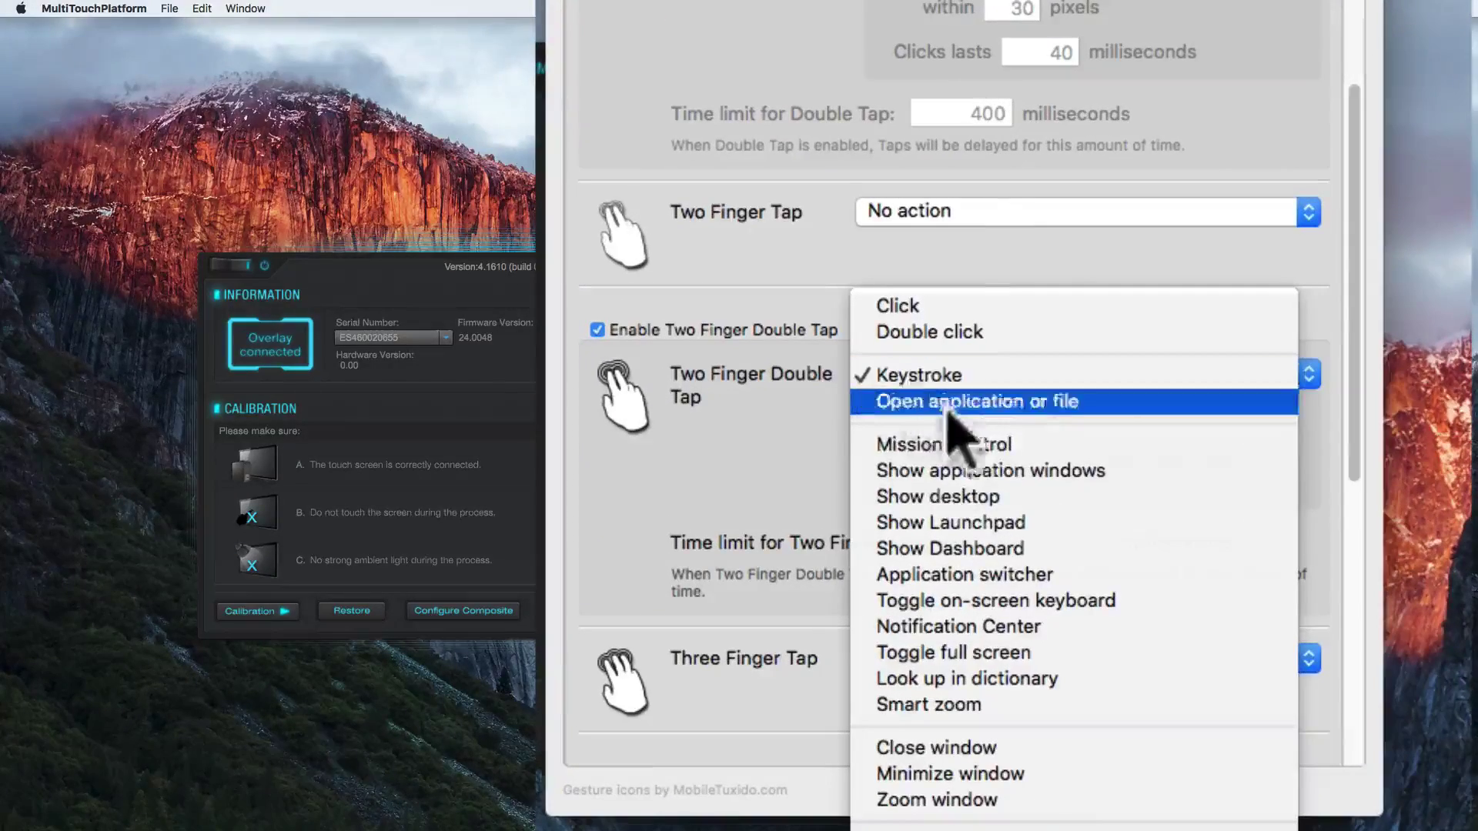
{"action": "left_click", "coordinate": [1015, 575]}
Test the application switcher by switching between Google Chrome and MultiTouch Platform, and minimize the Chrome window
{"action": "key", "text": "super+Tab"}
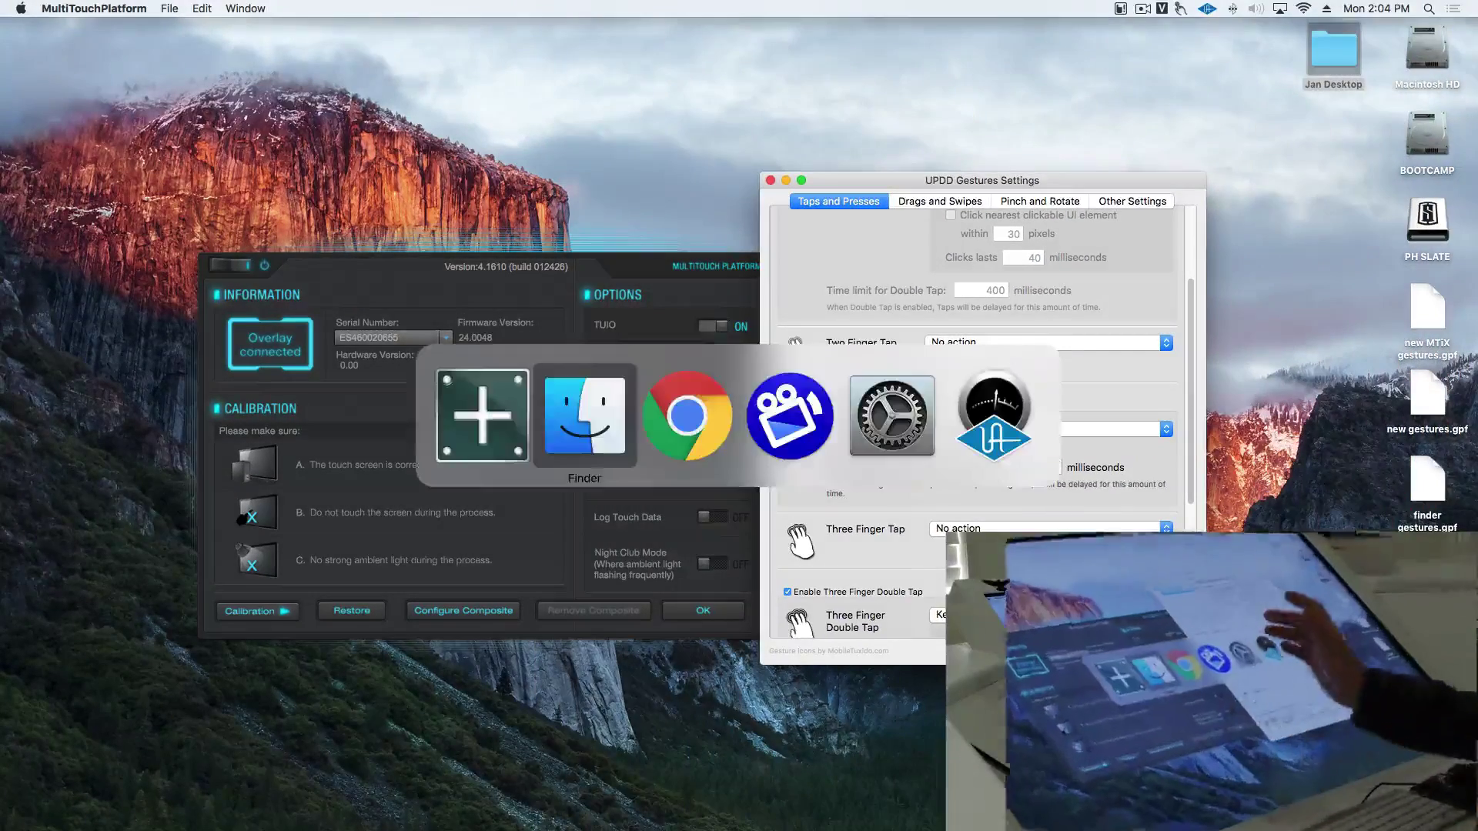
{"action": "left_click", "coordinate": [692, 420]}
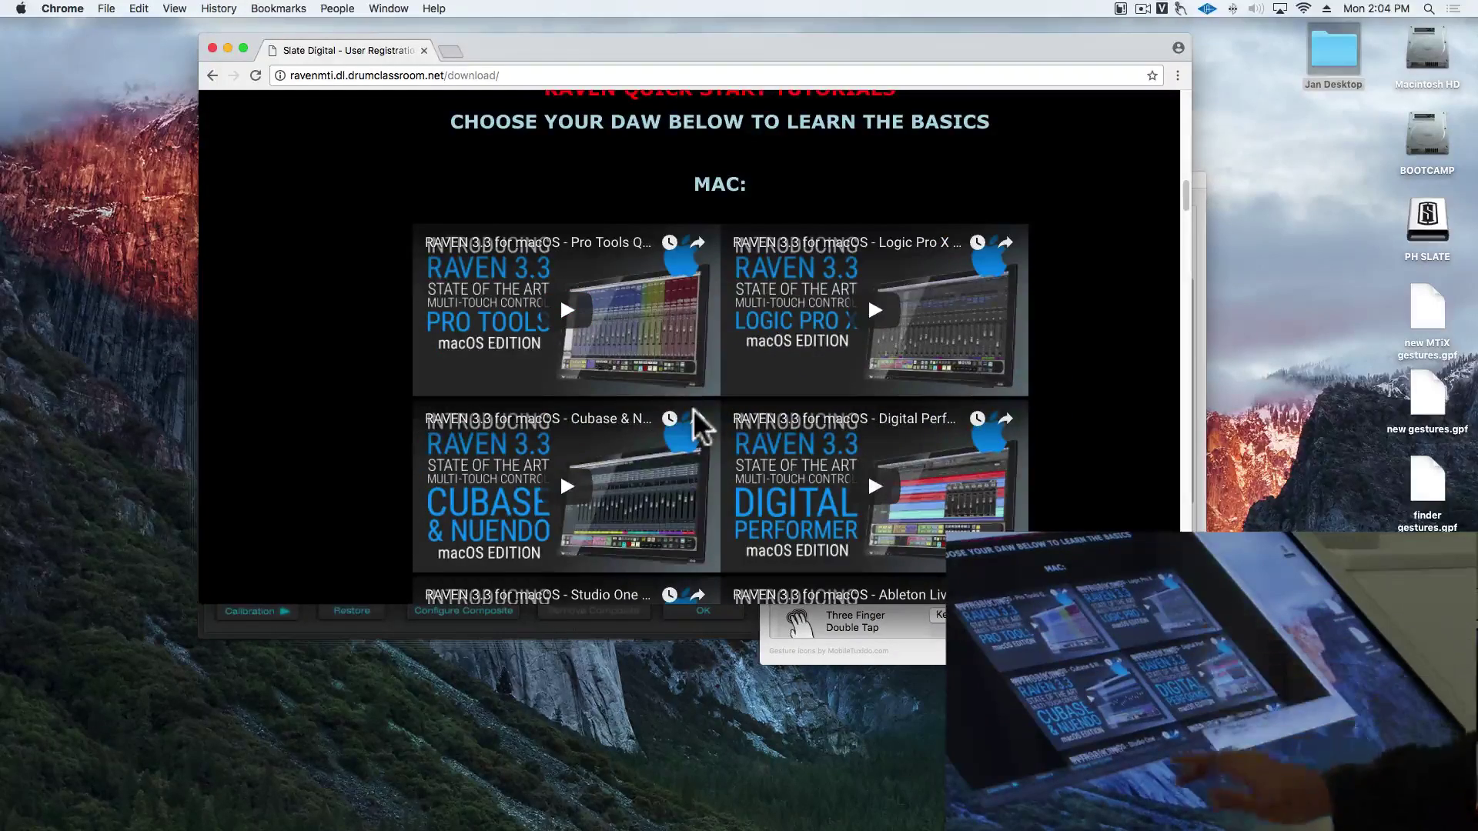
{"action": "key", "text": "super+Tab"}
{"action": "left_click", "coordinate": [583, 416]}
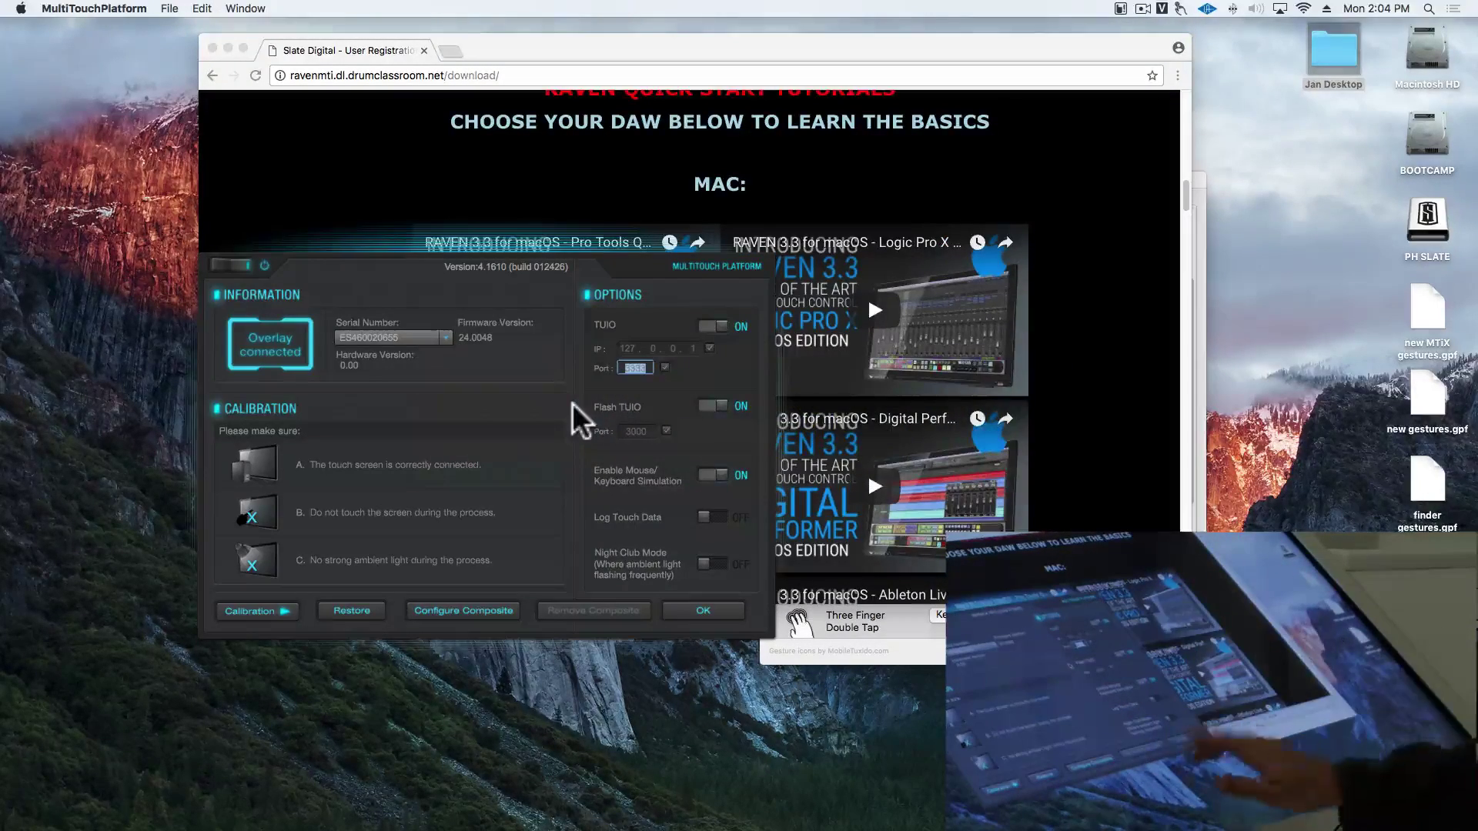
{"action": "key", "text": "super+Tab"}
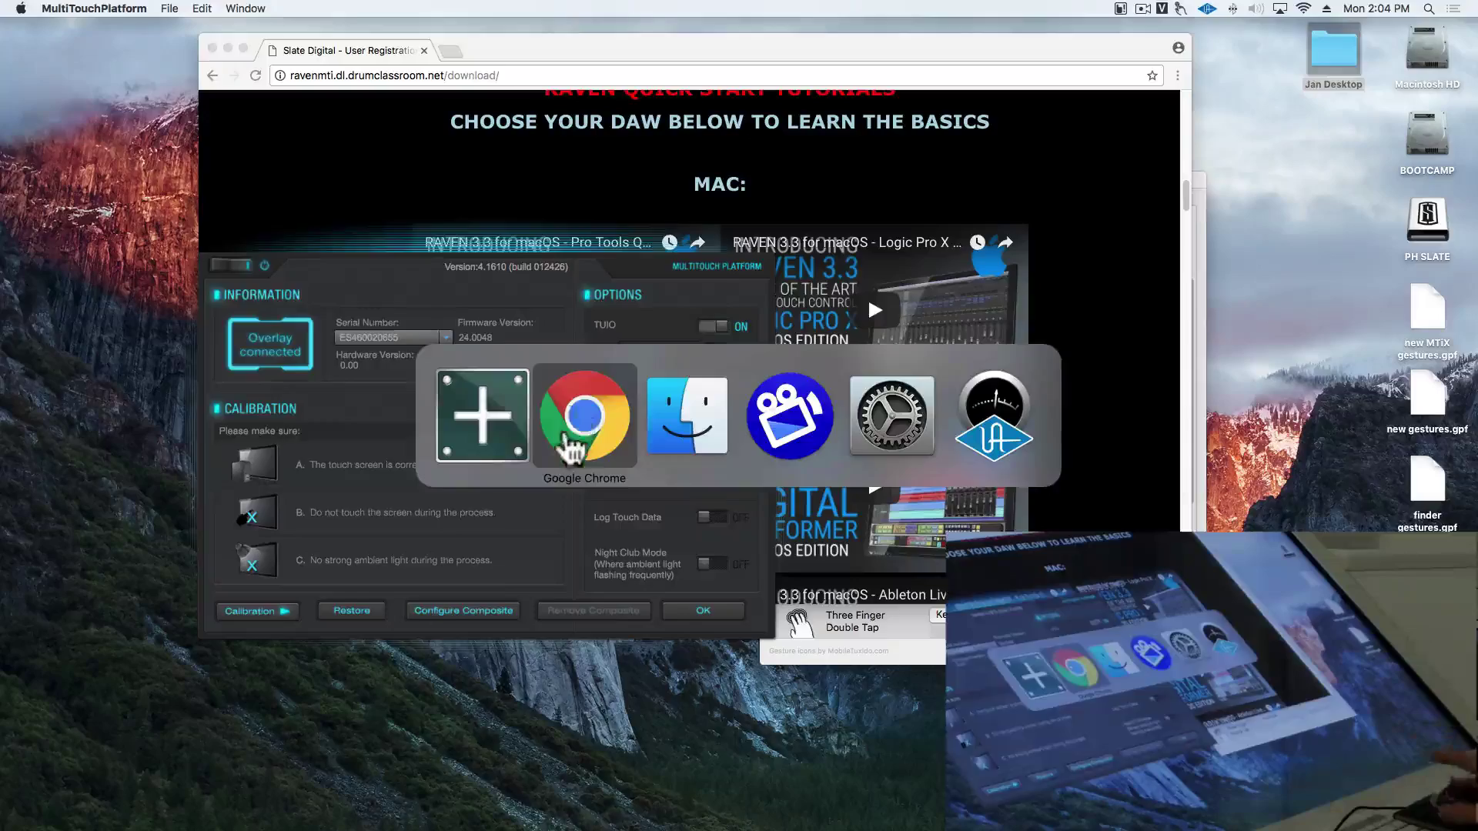
{"action": "left_click", "coordinate": [584, 412]}
{"action": "left_click", "coordinate": [228, 48]}
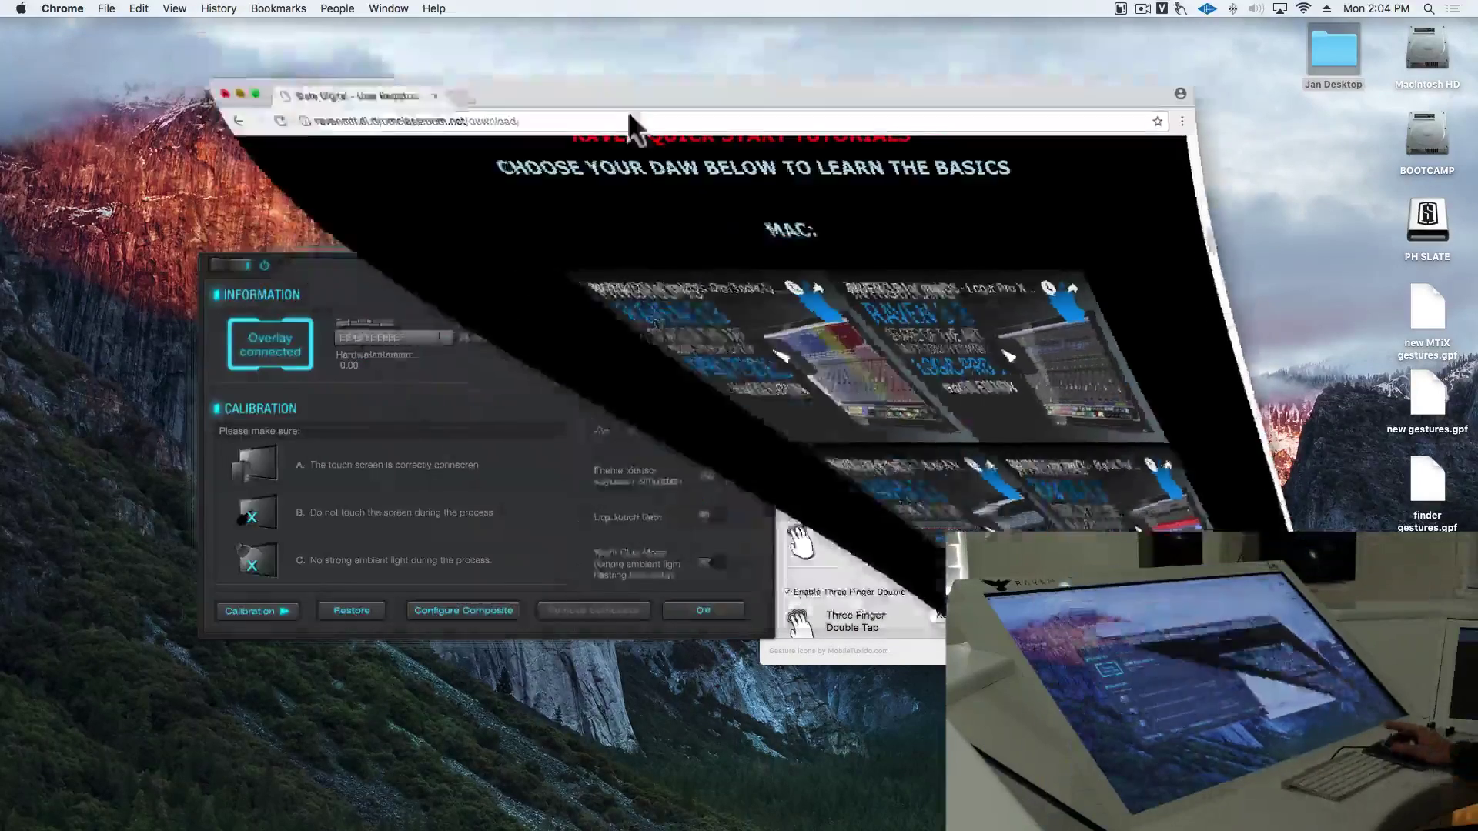
Set the UPDD Gestures port for receiving TUIO touches to 3334
{"action": "left_click", "coordinate": [1116, 198]}
{"action": "left_click", "coordinate": [1115, 198]}
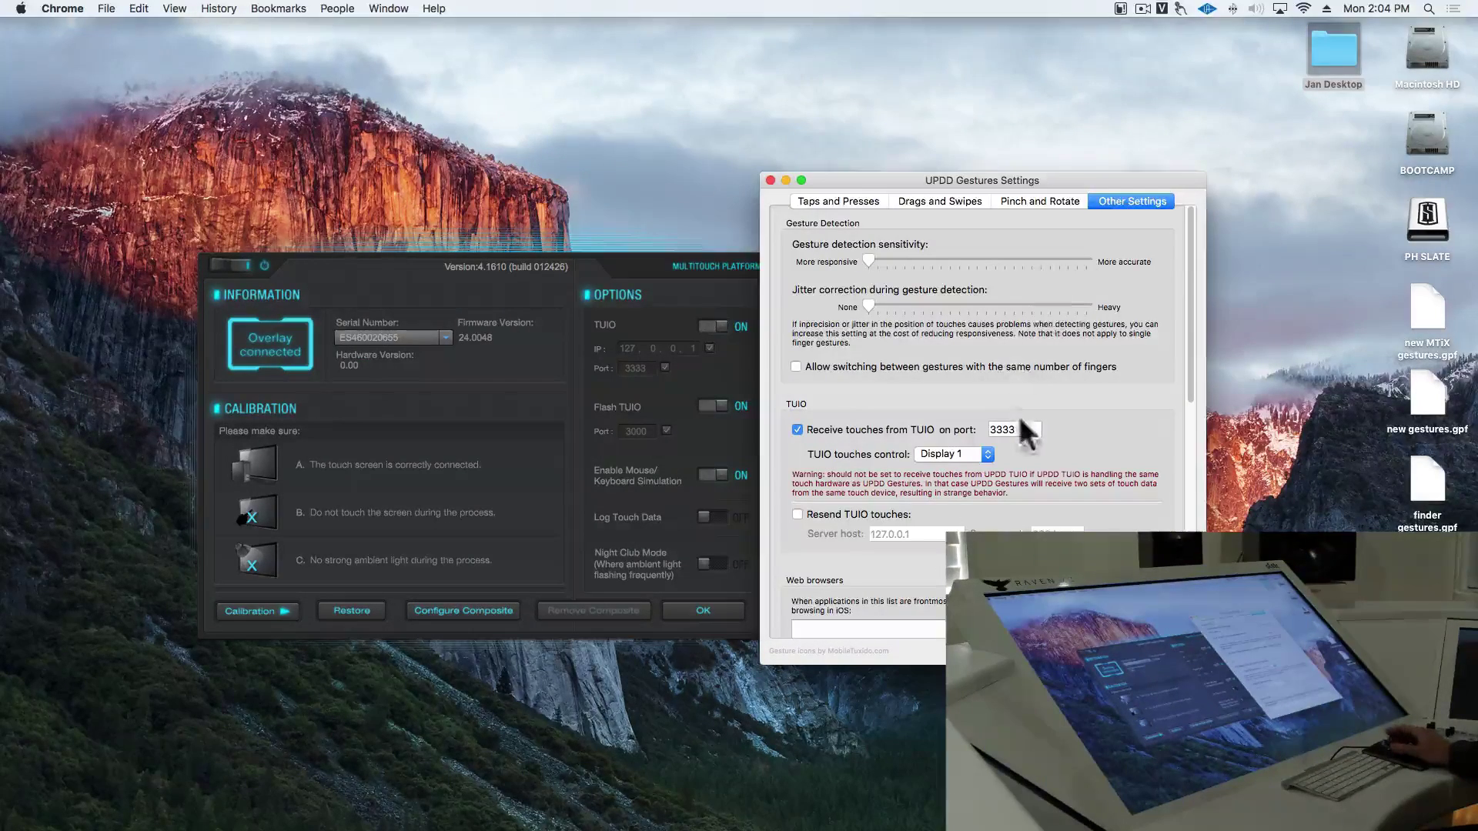
{"action": "left_click", "coordinate": [1088, 409]}
Launch Raven MTX with Pro Tools 12 selected as the DAW
{"action": "mouse_move", "coordinate": [743, 824]}
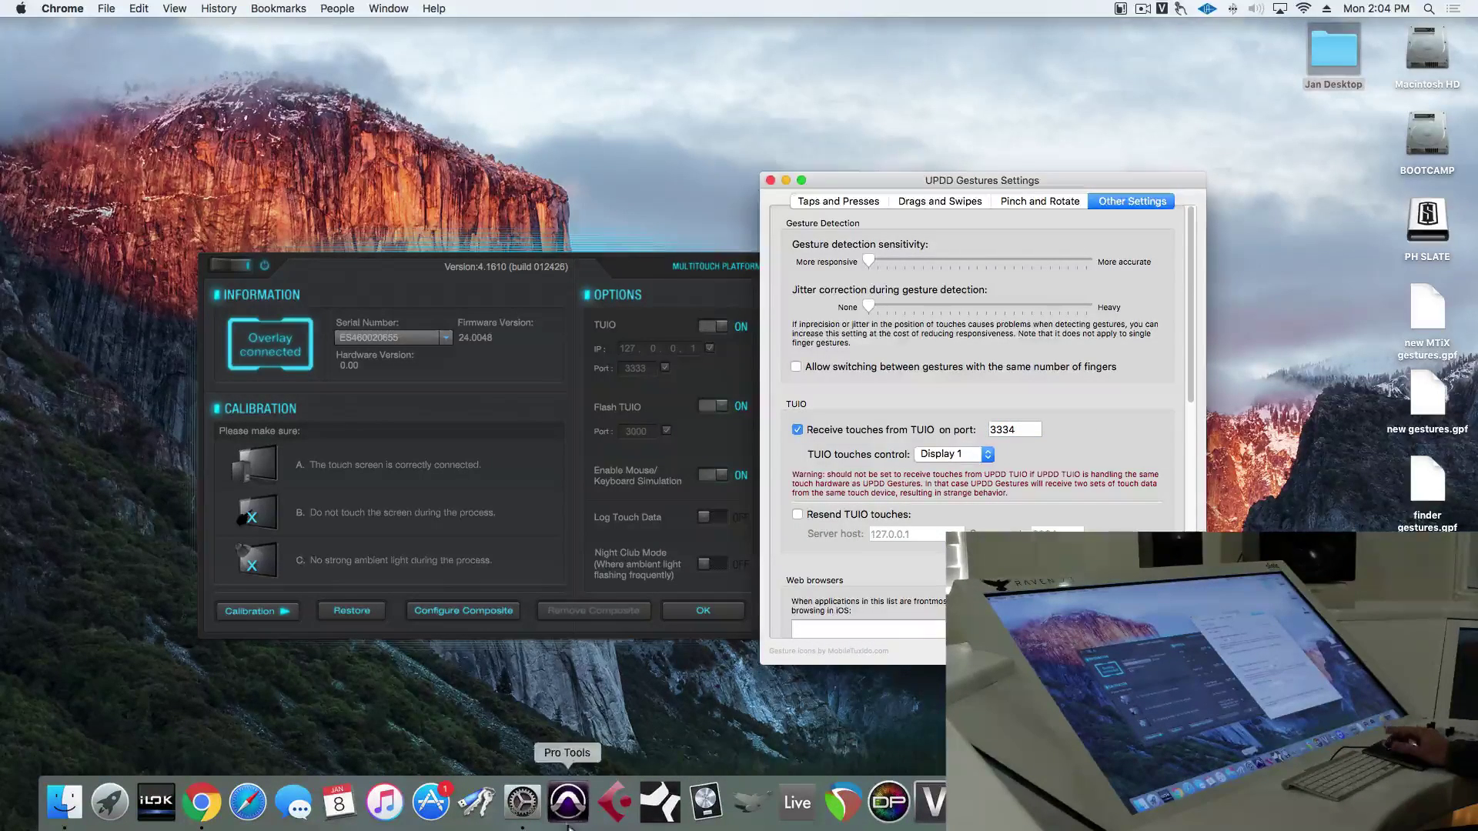
{"action": "left_click", "coordinate": [749, 803]}
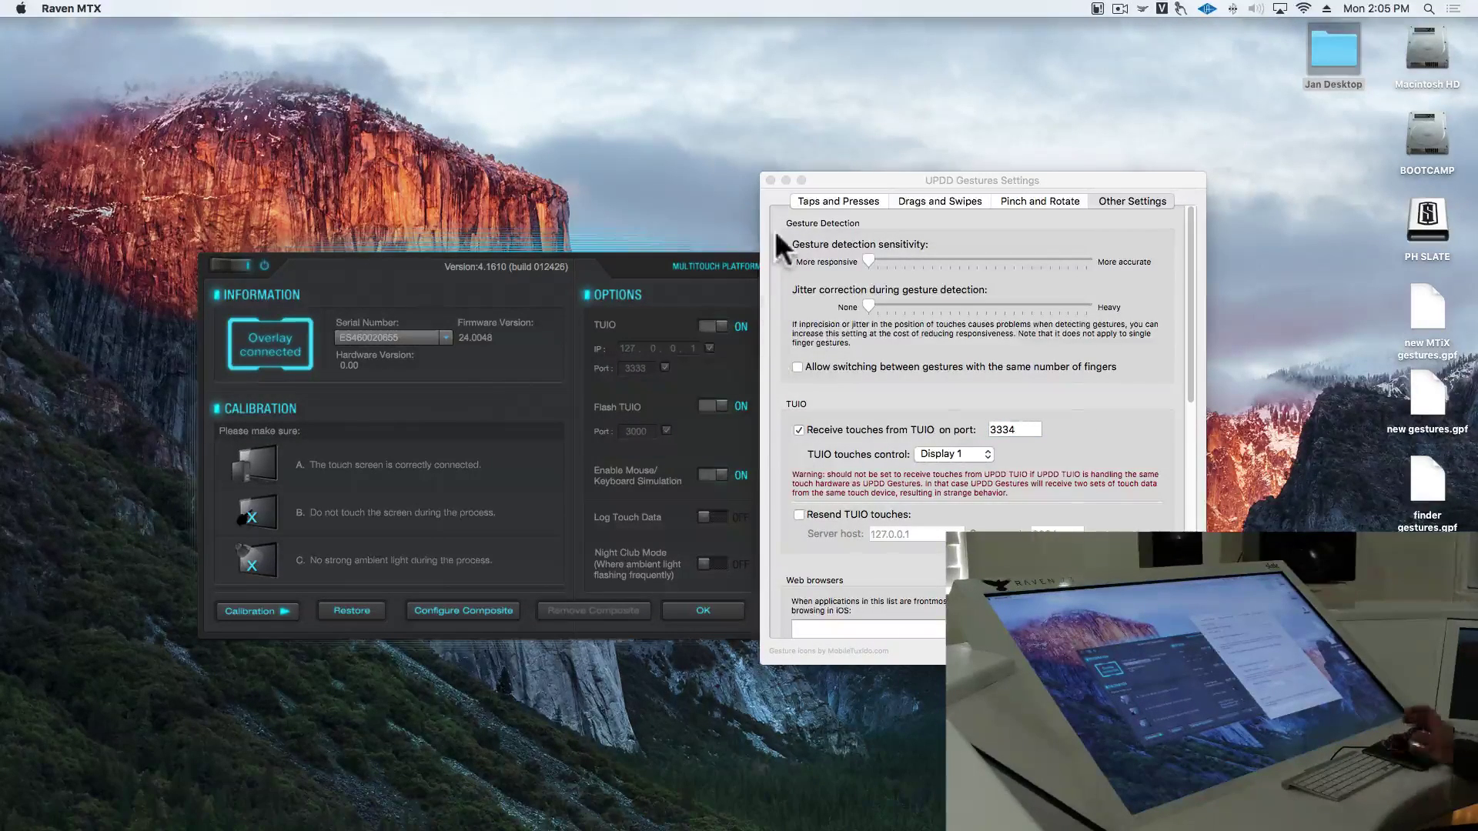
{"action": "left_click", "coordinate": [840, 454]}
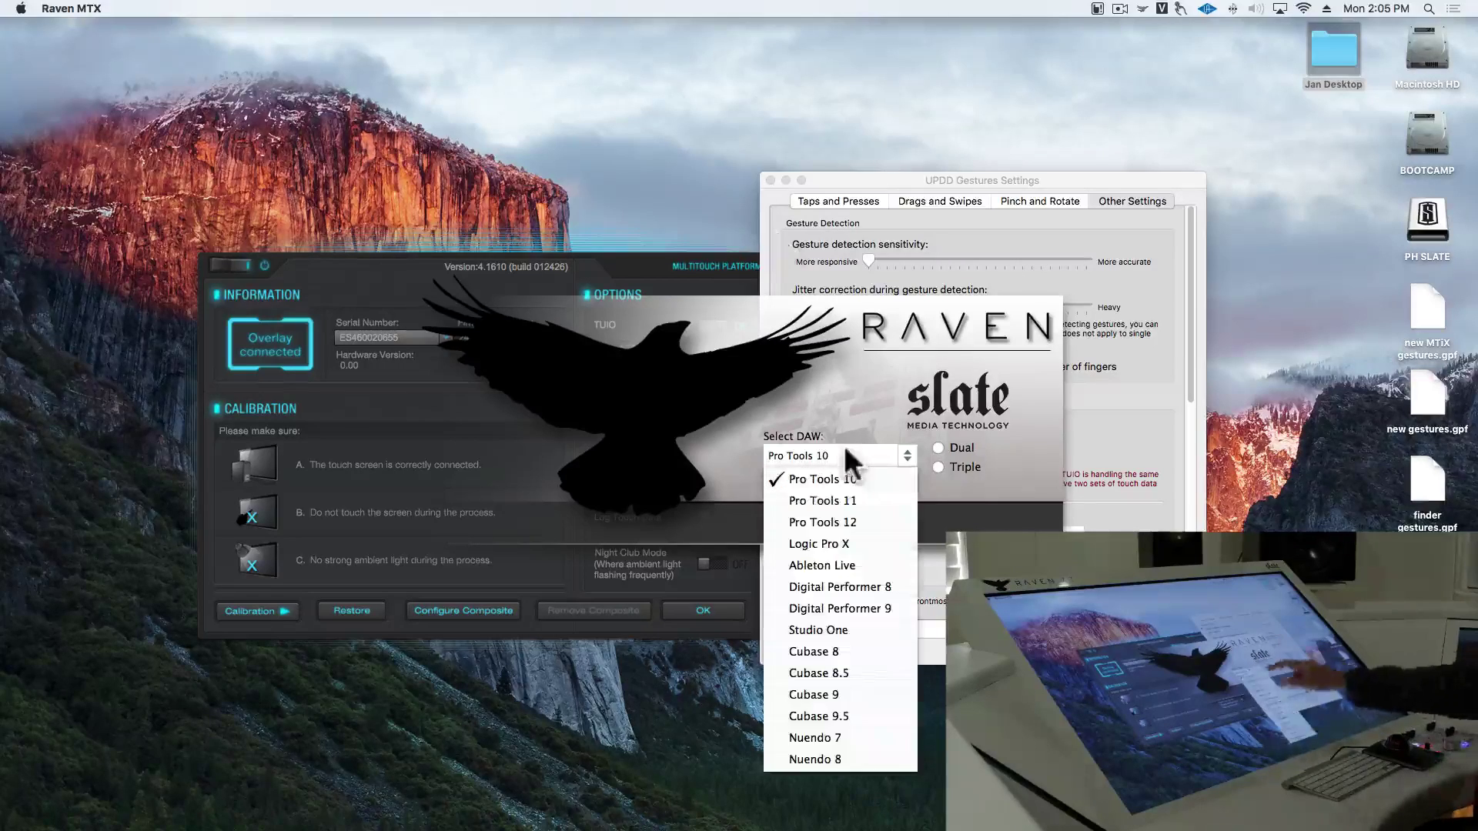
{"action": "left_click", "coordinate": [875, 515]}
{"action": "left_click", "coordinate": [794, 524]}
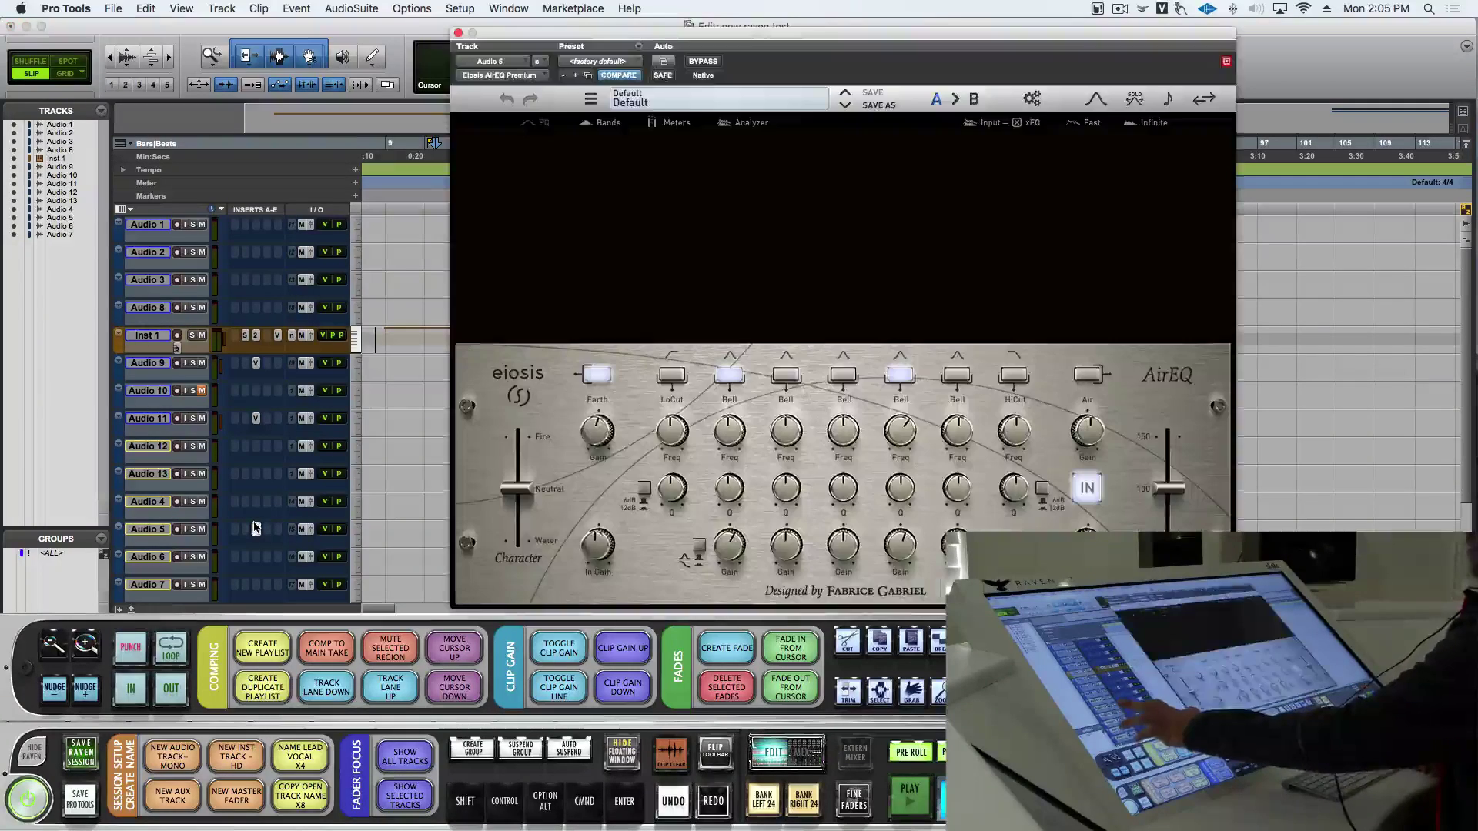
Test opening and closing the Eiosis AirEQ Premium plug-in window from insert C of track Audio 5 in Pro Tools
{"action": "left_click", "coordinate": [254, 528]}
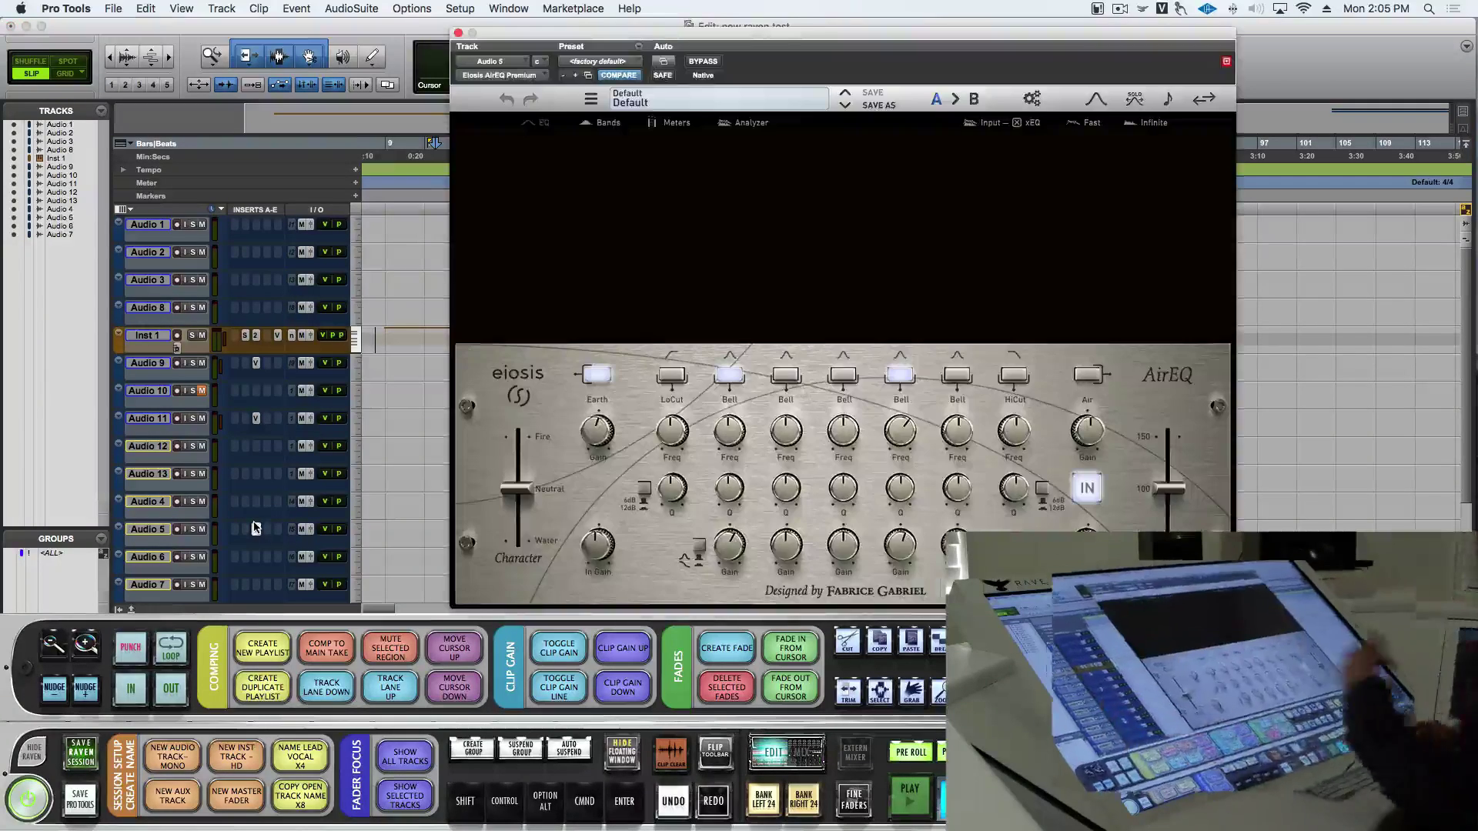
{"action": "left_click", "coordinate": [254, 528]}
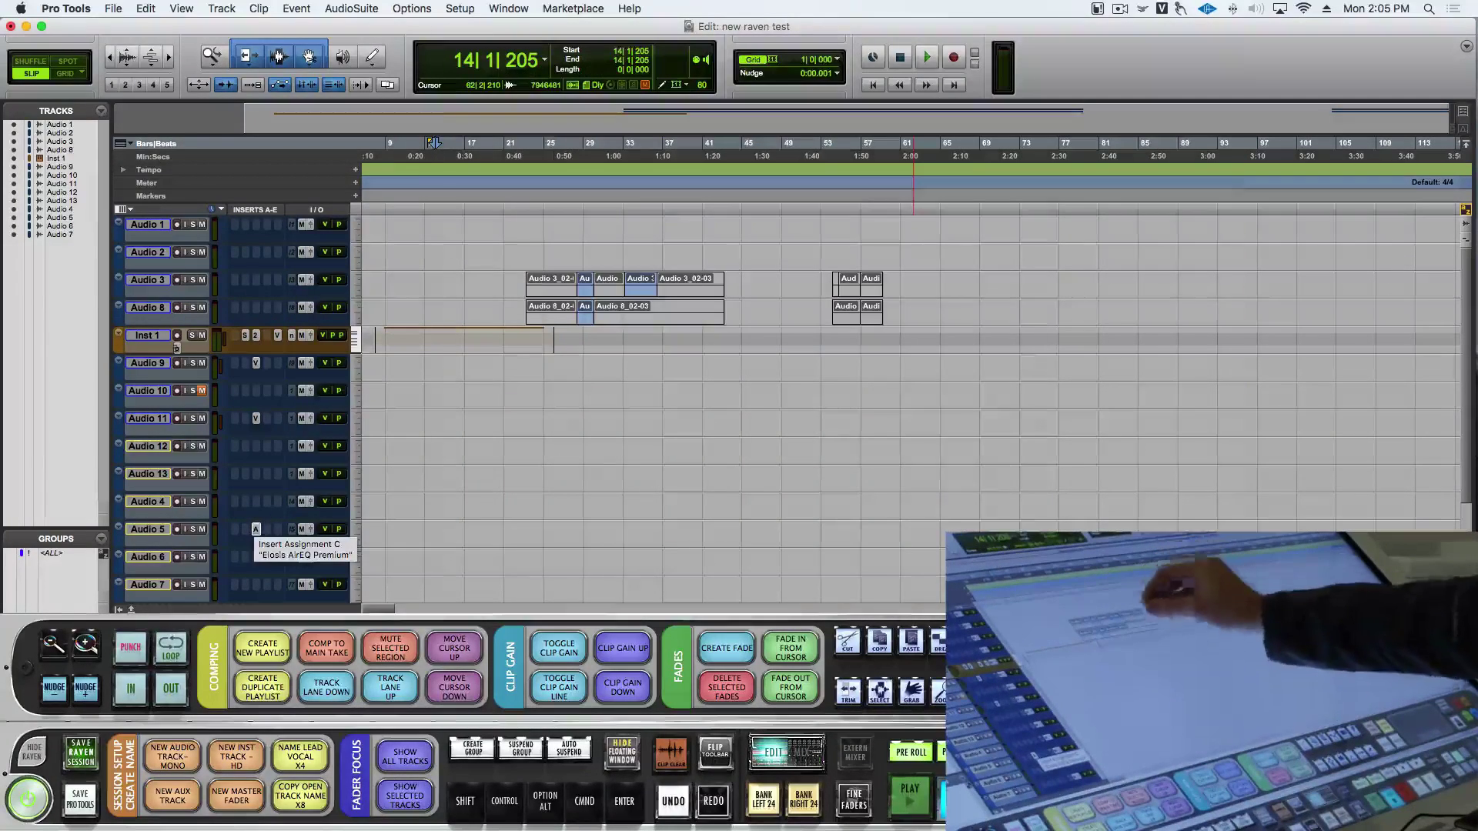
{"action": "left_click", "coordinate": [255, 528]}
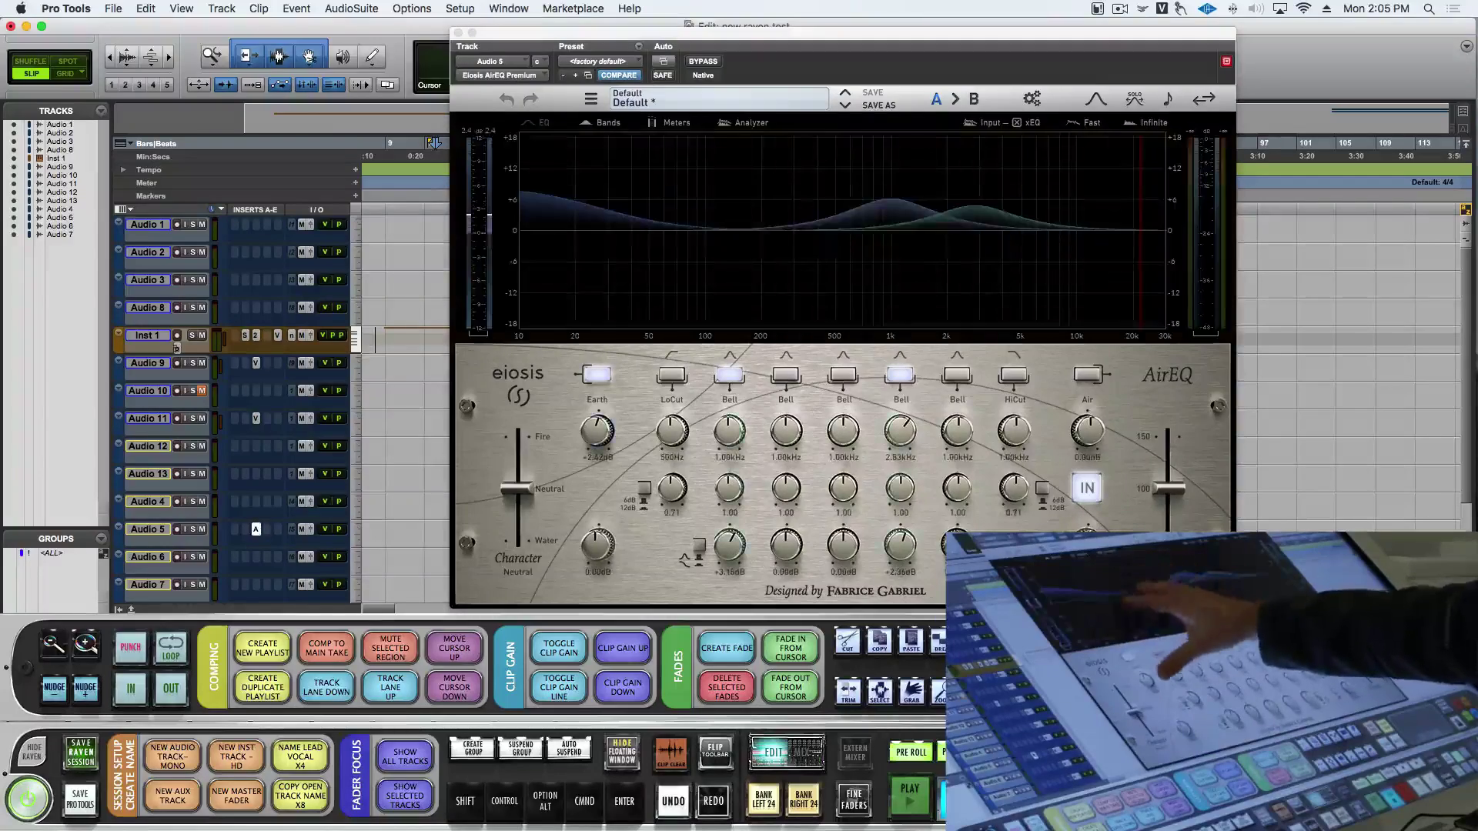
{"action": "left_click", "coordinate": [256, 528]}
{"action": "left_click", "coordinate": [255, 529]}
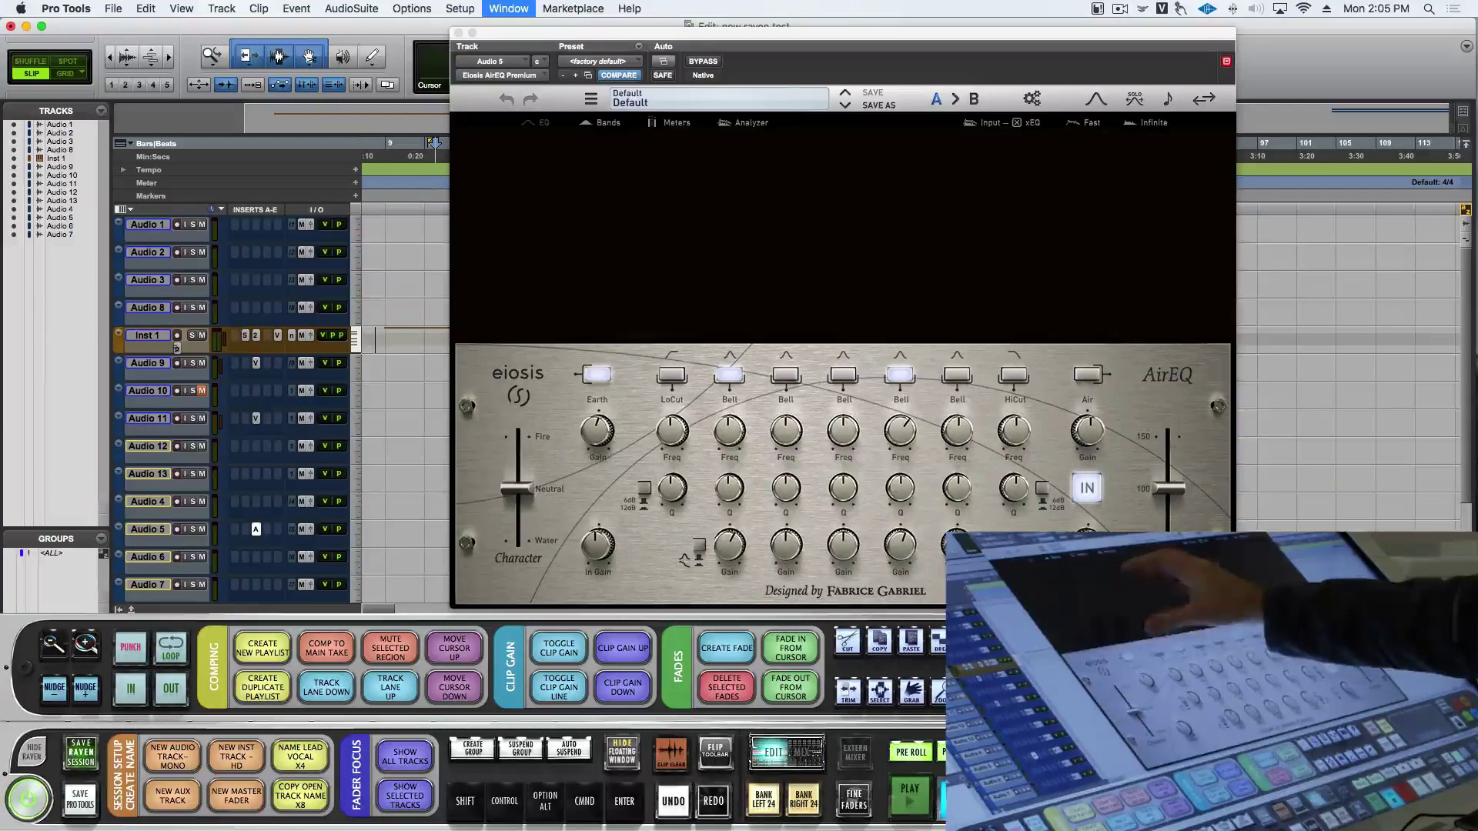
{"action": "key", "text": "super+w"}
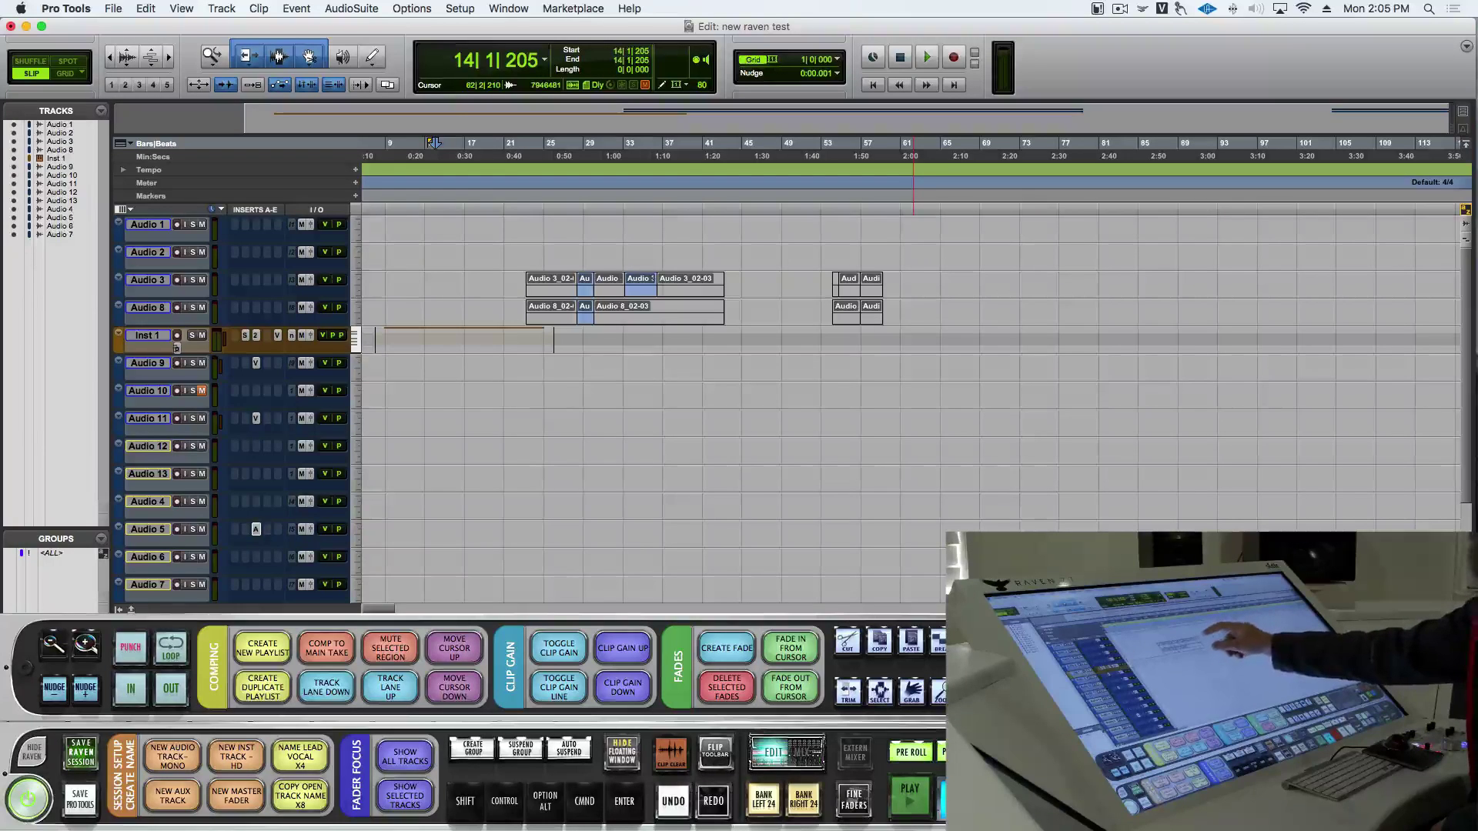
Select the range 38|3|110 to 40|3|785 across tracks Audio 3 and Audio 8 and separate the clips there
{"action": "left_click_drag", "start_coordinate": [677, 282], "coordinate": [698, 308]}
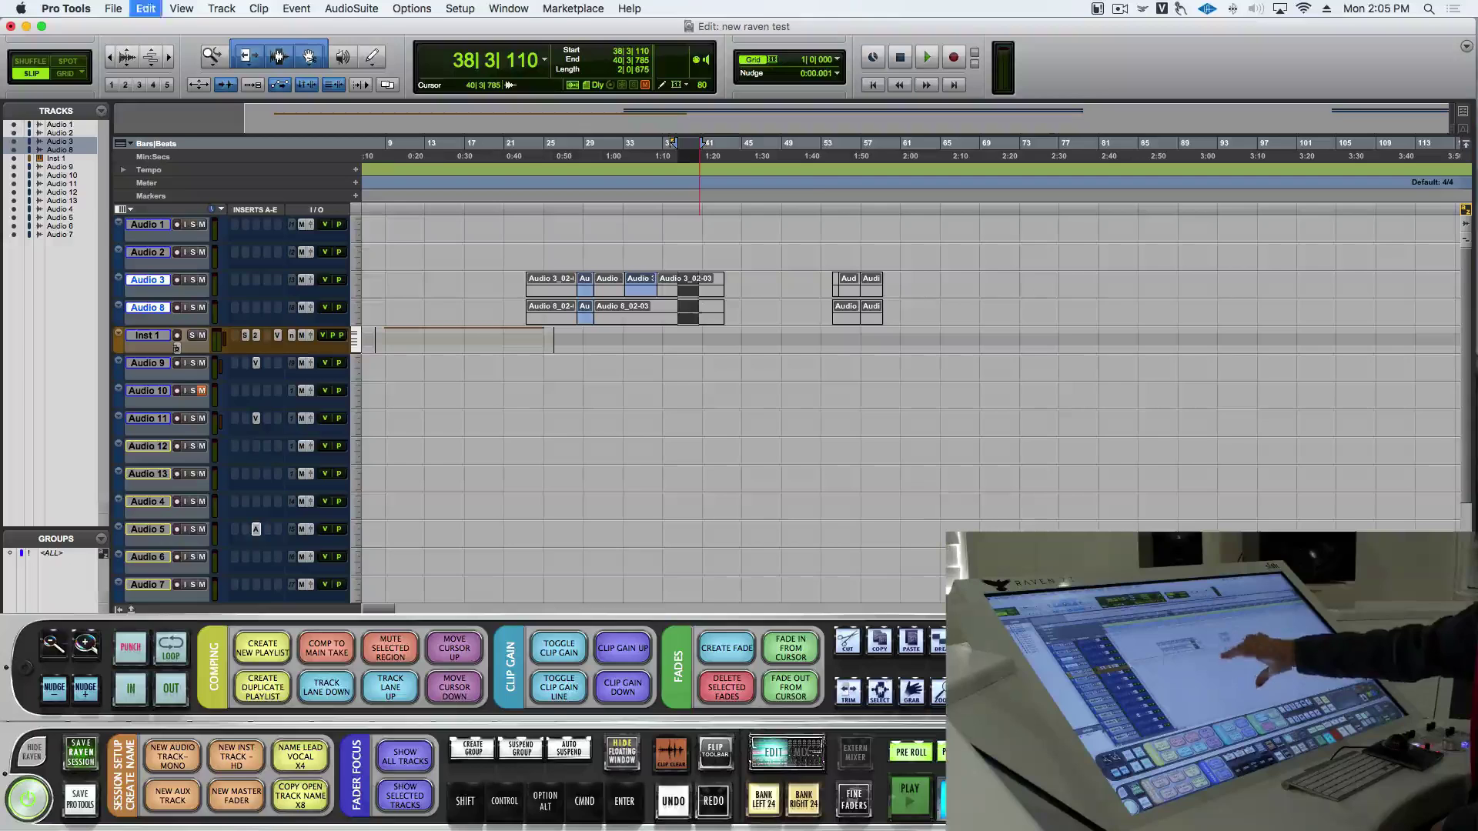
{"action": "key", "text": "super+e"}
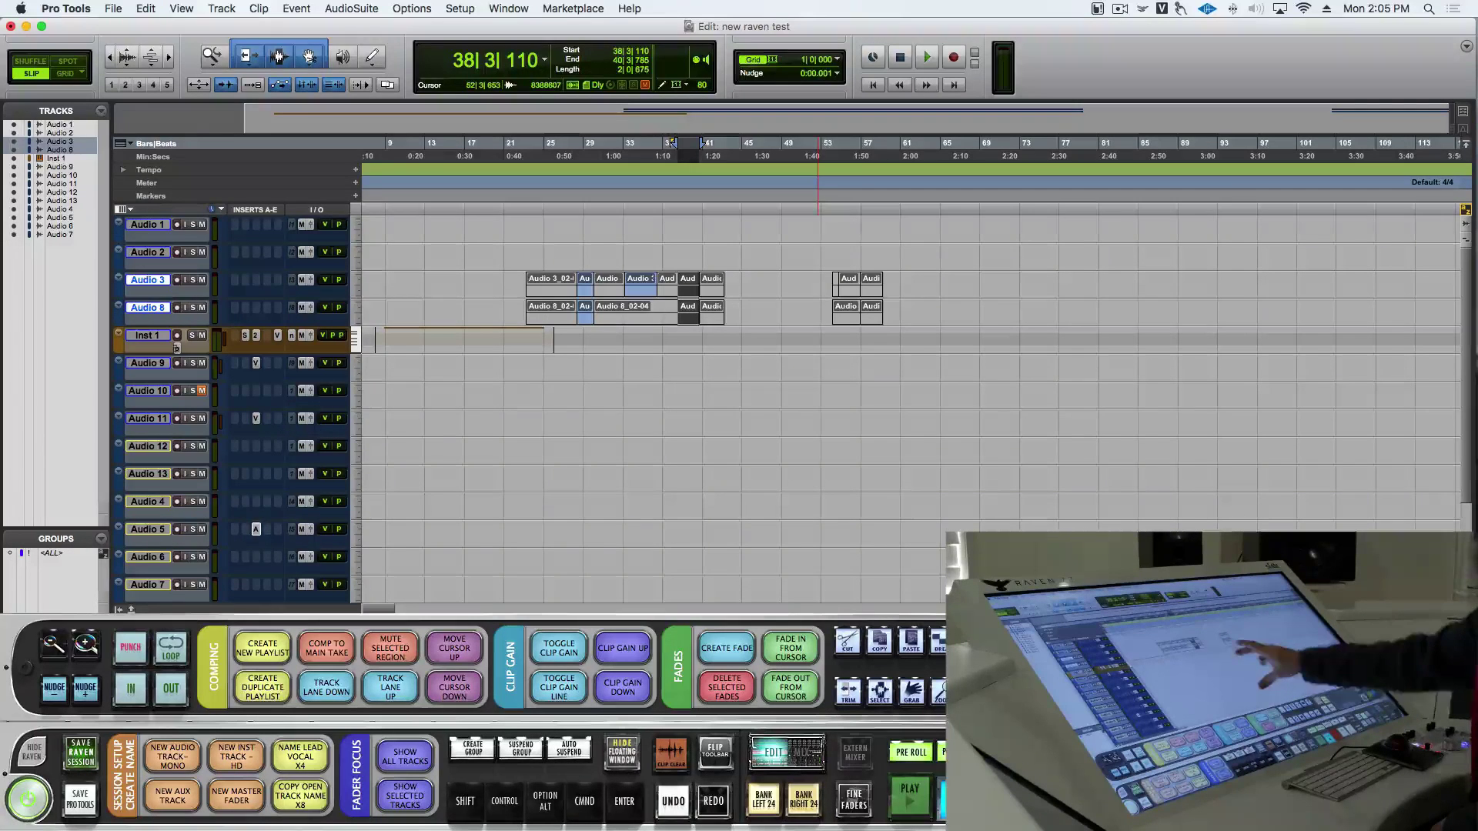
{"action": "key", "text": "super+z"}
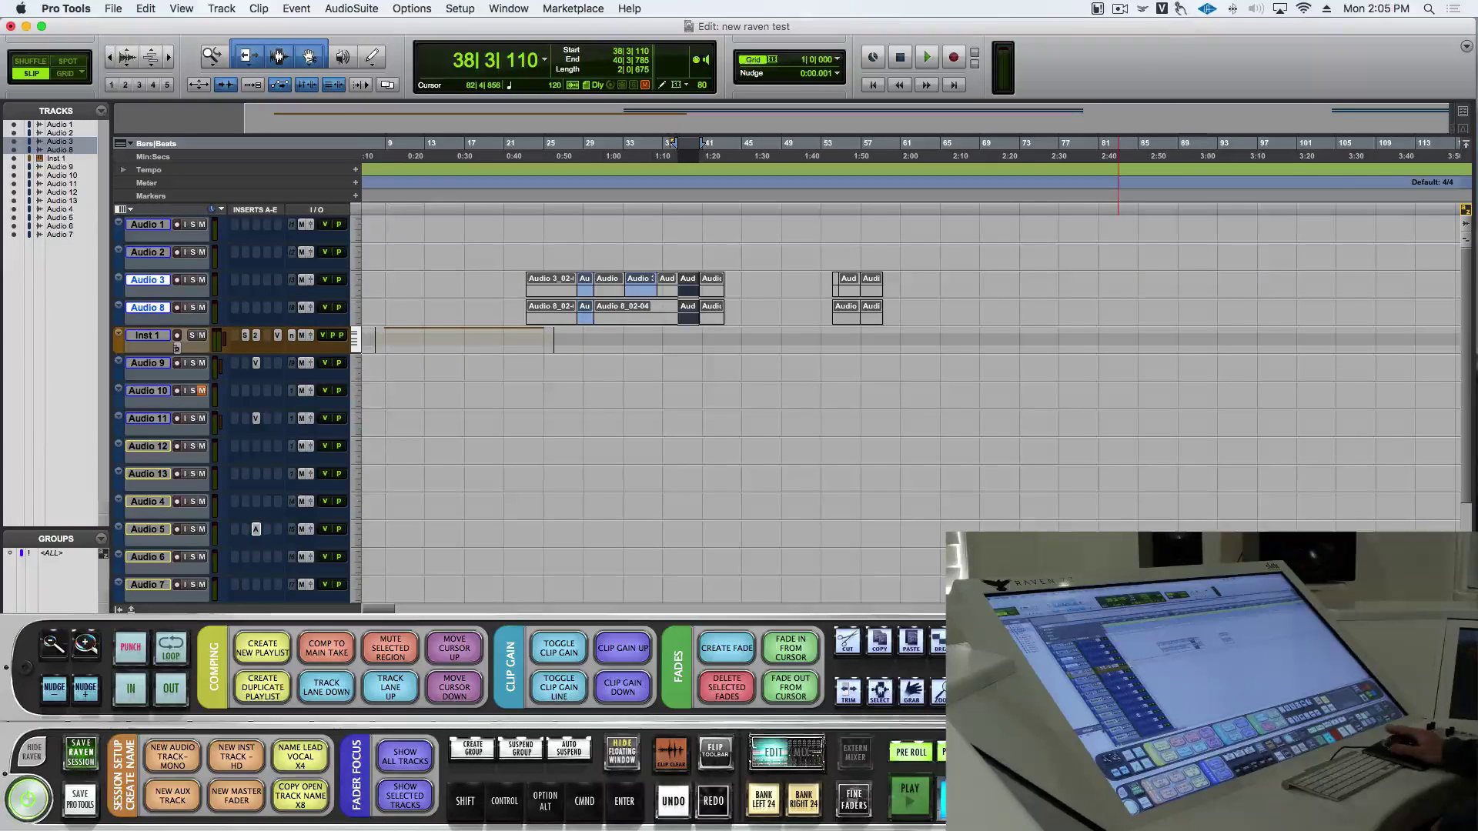
Reopen UPDD Gestures Settings and enable Three Finger Swipes instead of Three Finger Drag
{"action": "left_click", "coordinate": [1181, 9]}
{"action": "left_click", "coordinate": [1203, 61]}
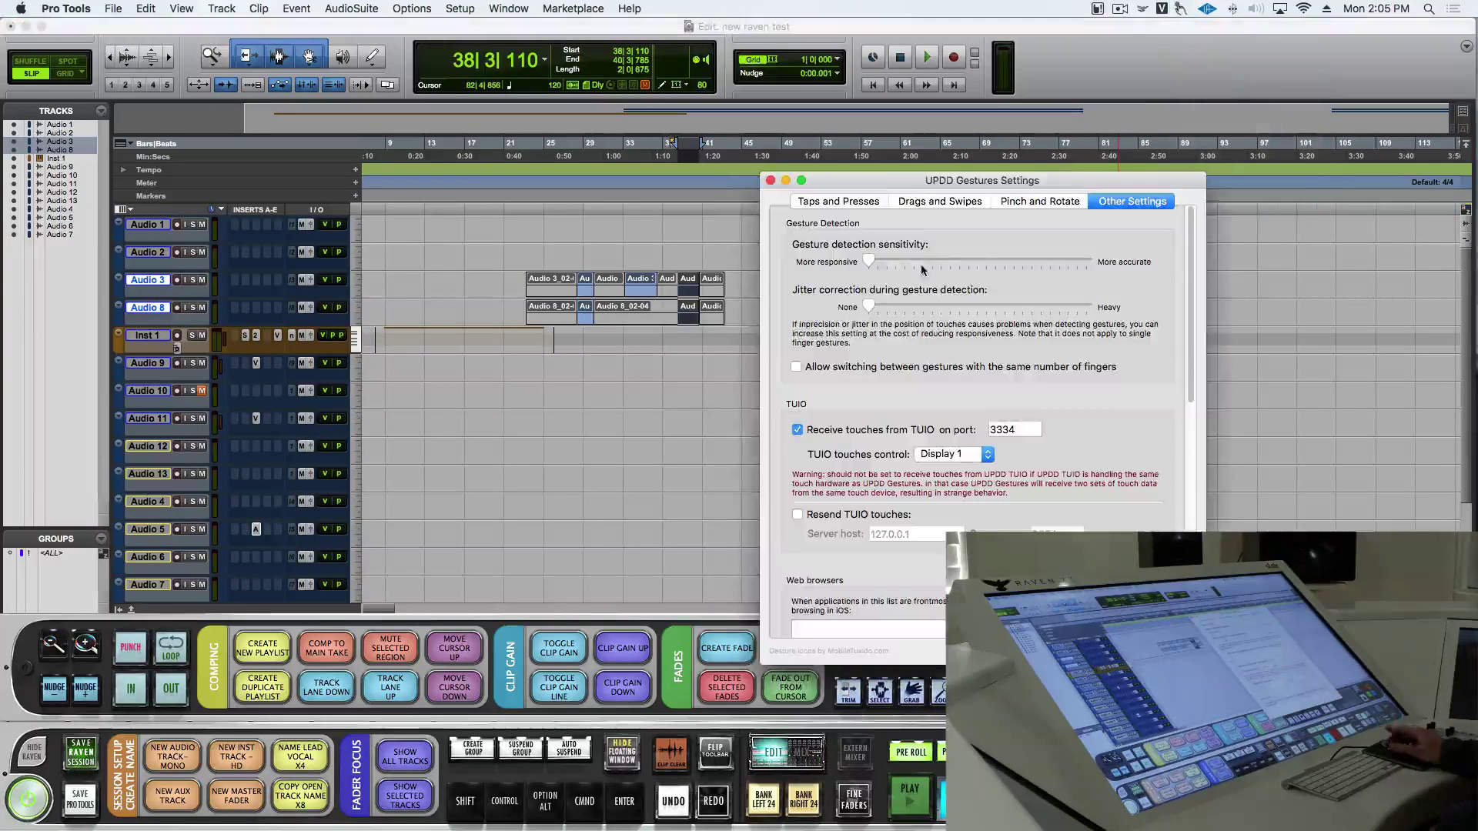
{"action": "left_click", "coordinate": [924, 203]}
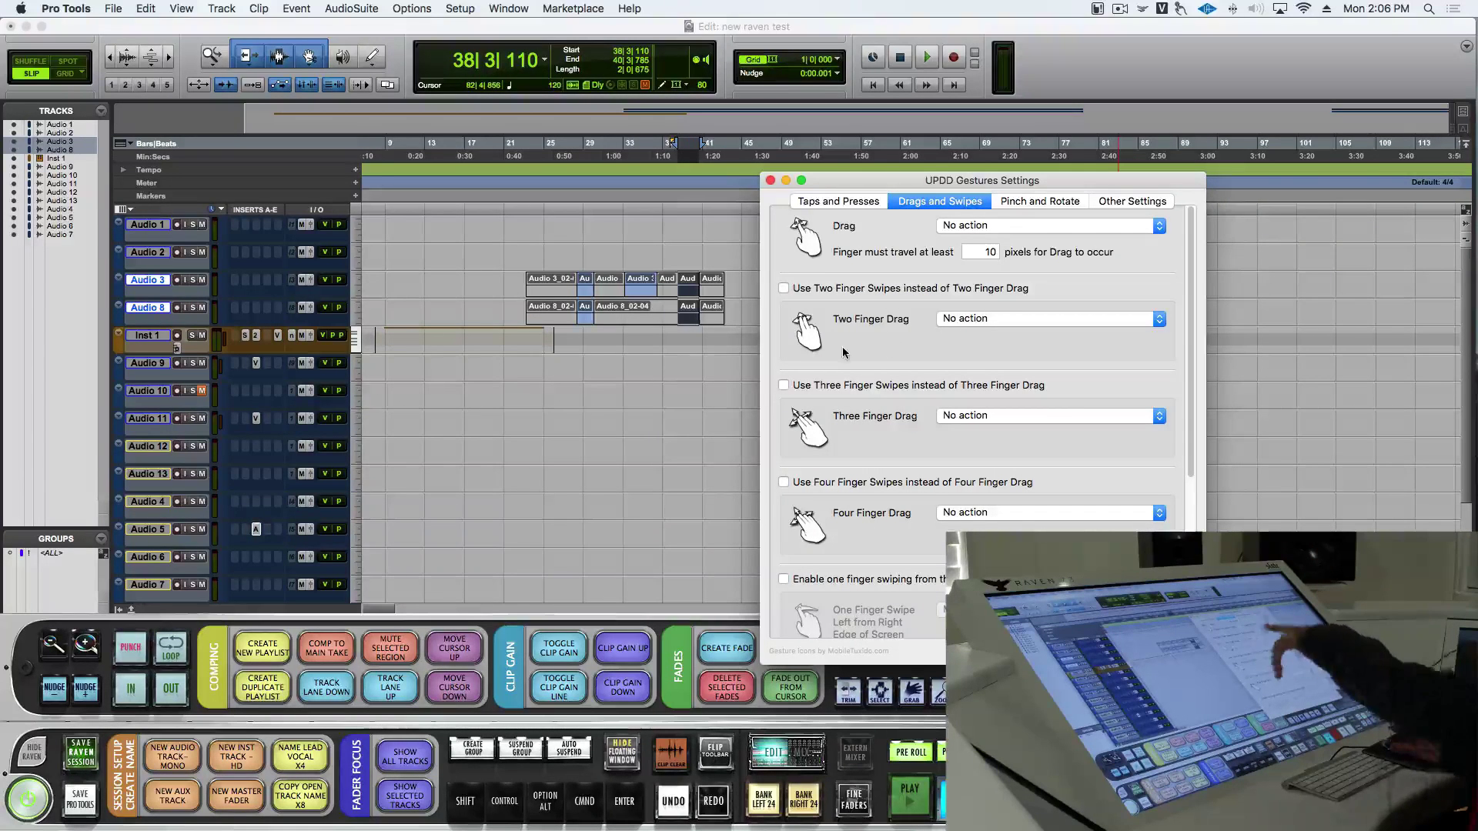
{"action": "left_click", "coordinate": [784, 385]}
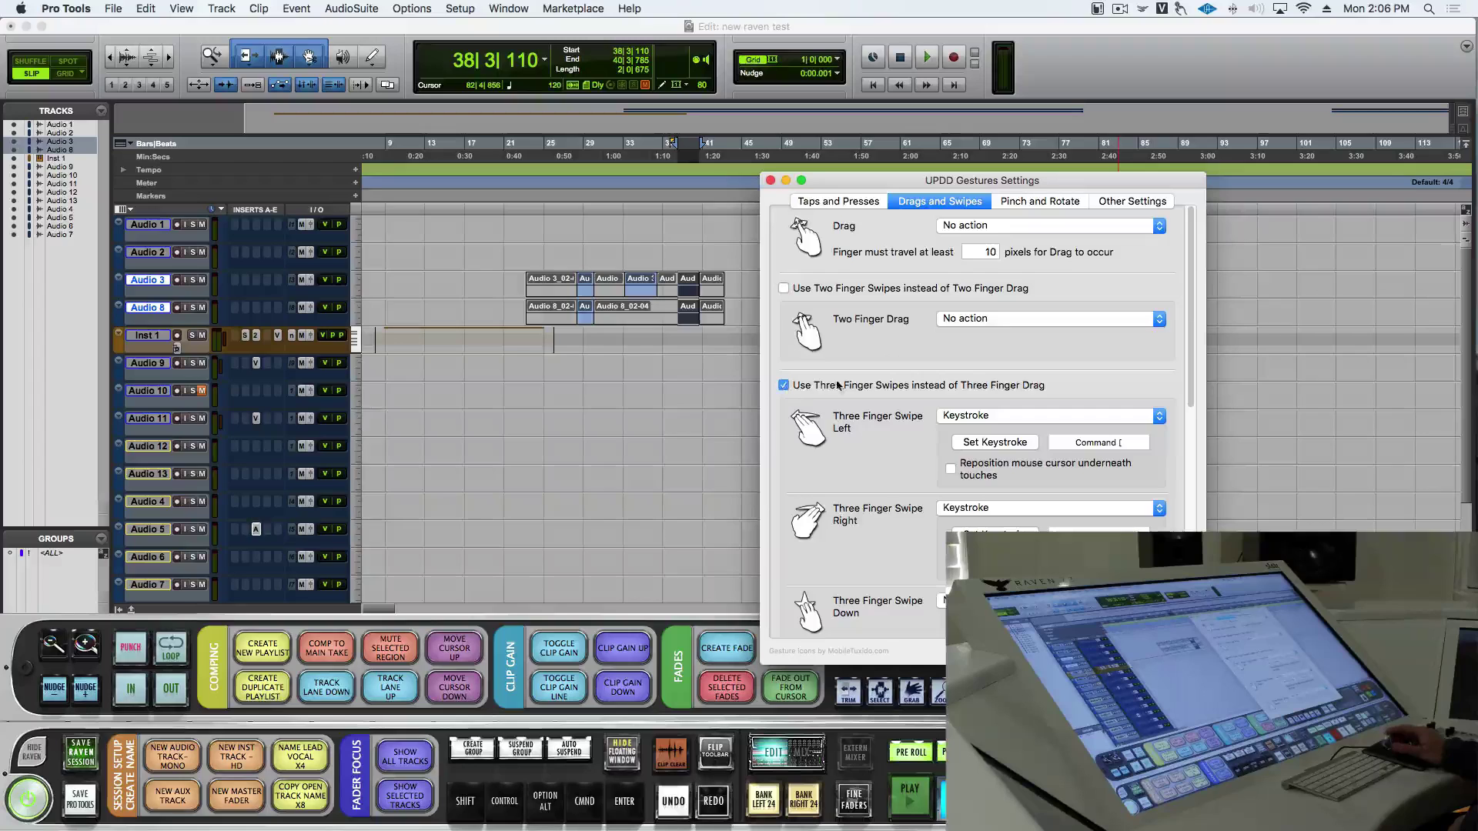
Set the Three Finger Swipe Down action to Keystroke and assign it Command Control Up
{"action": "scroll", "coordinate": [868, 391], "scroll_direction": "down", "scroll_amount": 5}
{"action": "left_click", "coordinate": [995, 416]}
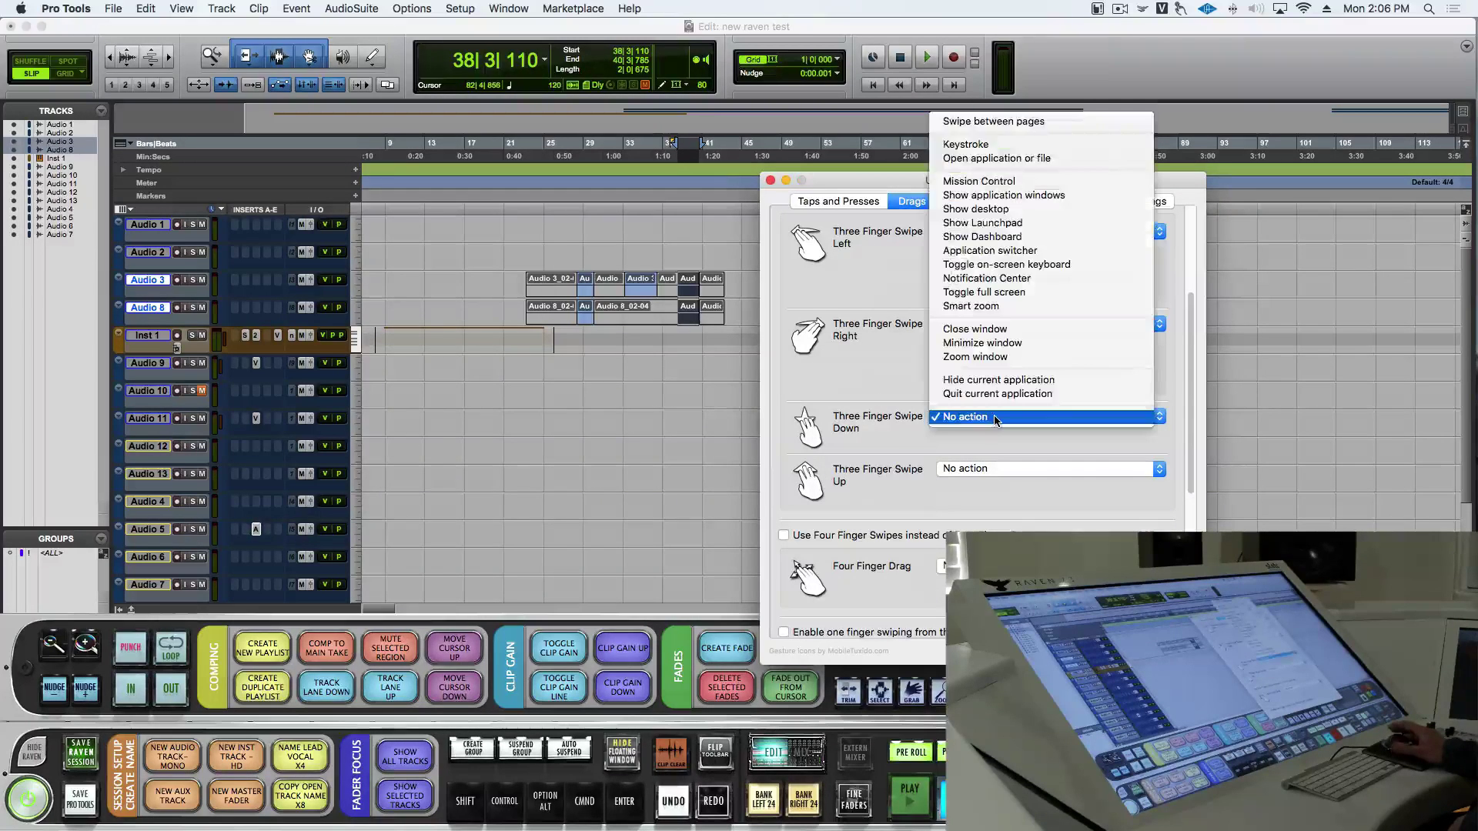
{"action": "left_click", "coordinate": [965, 144]}
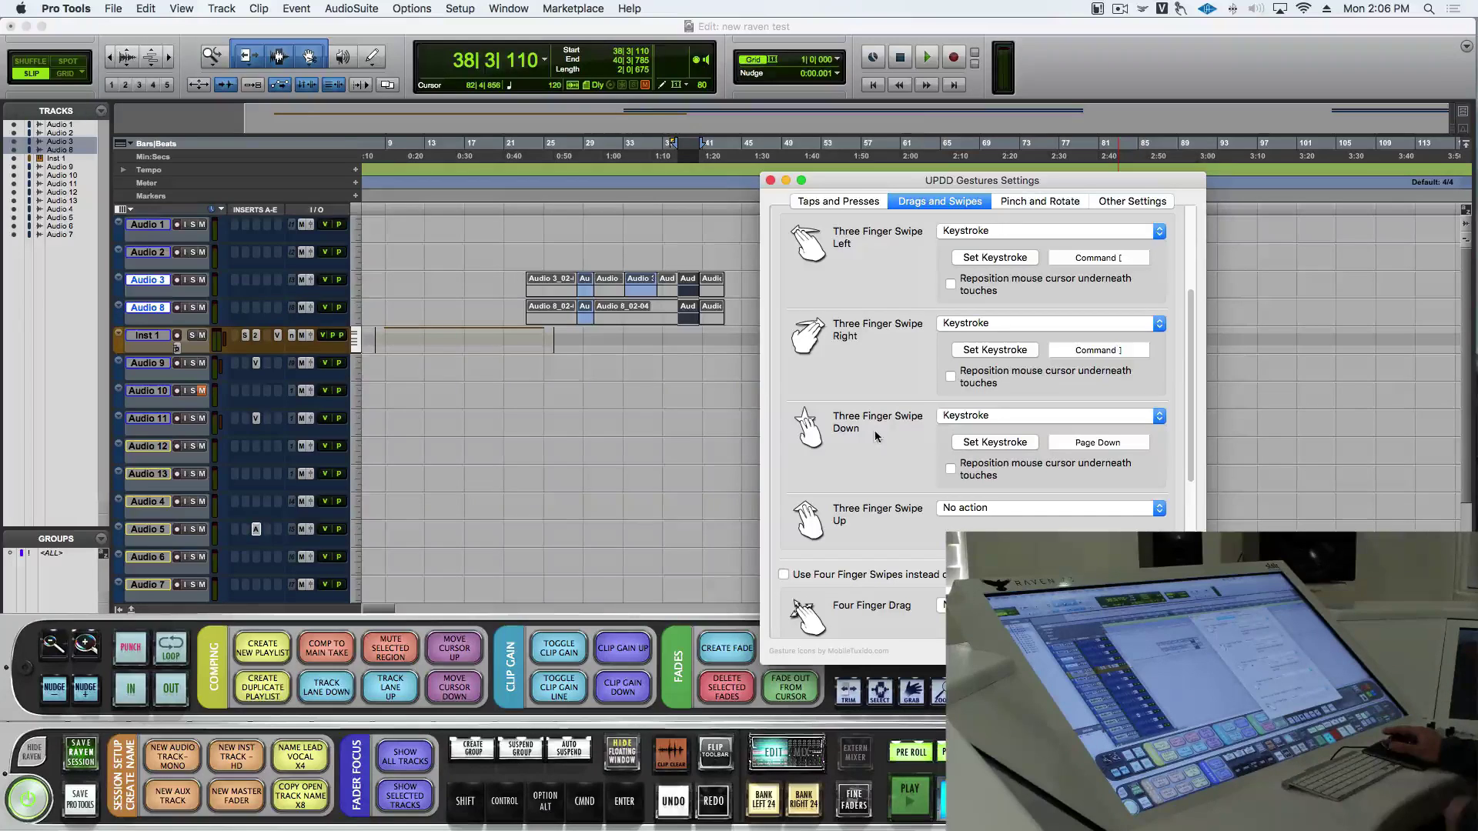
{"action": "left_click", "coordinate": [998, 444]}
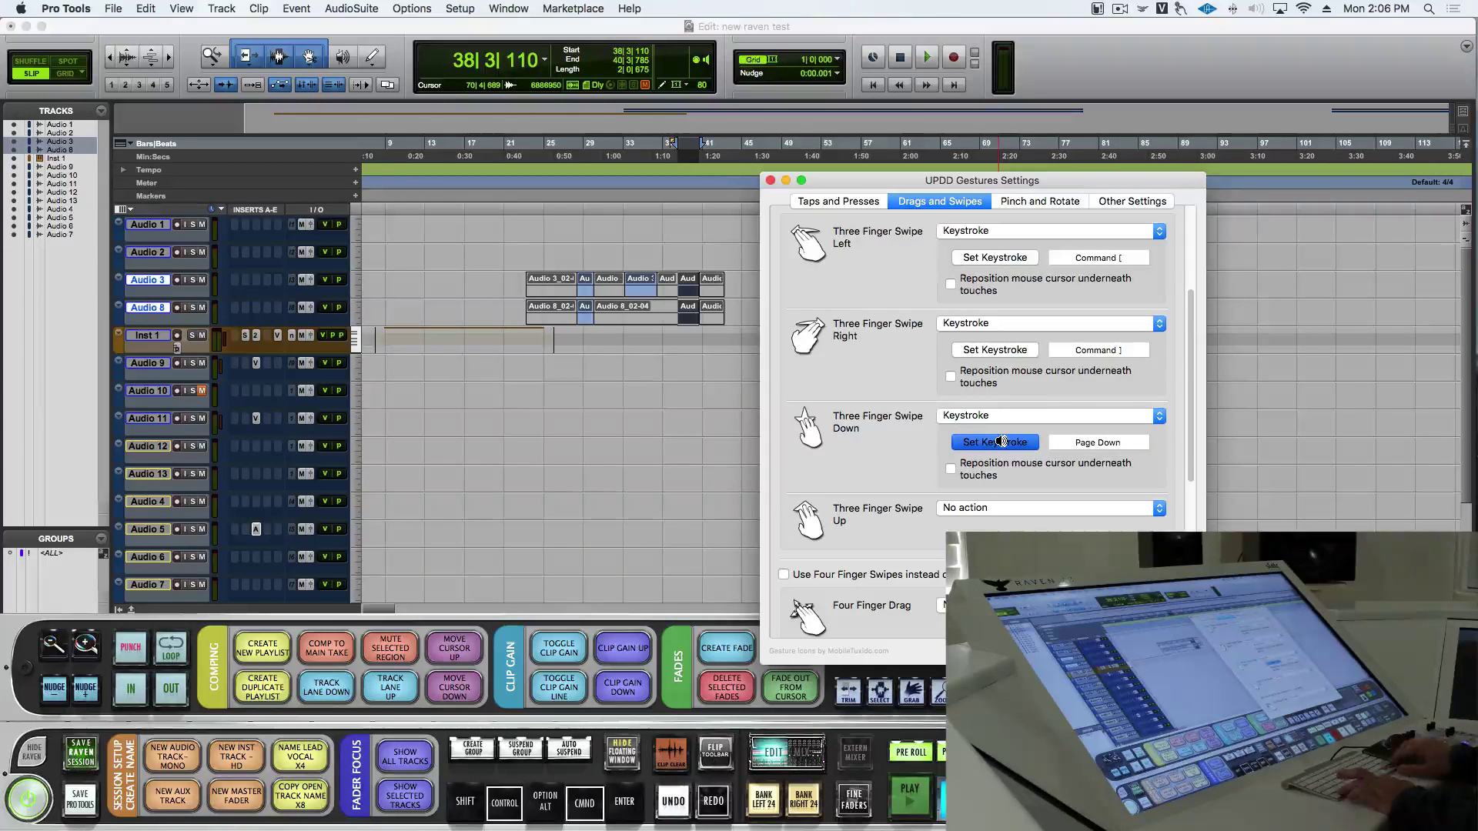
{"action": "key", "text": "ctrl+super+Up"}
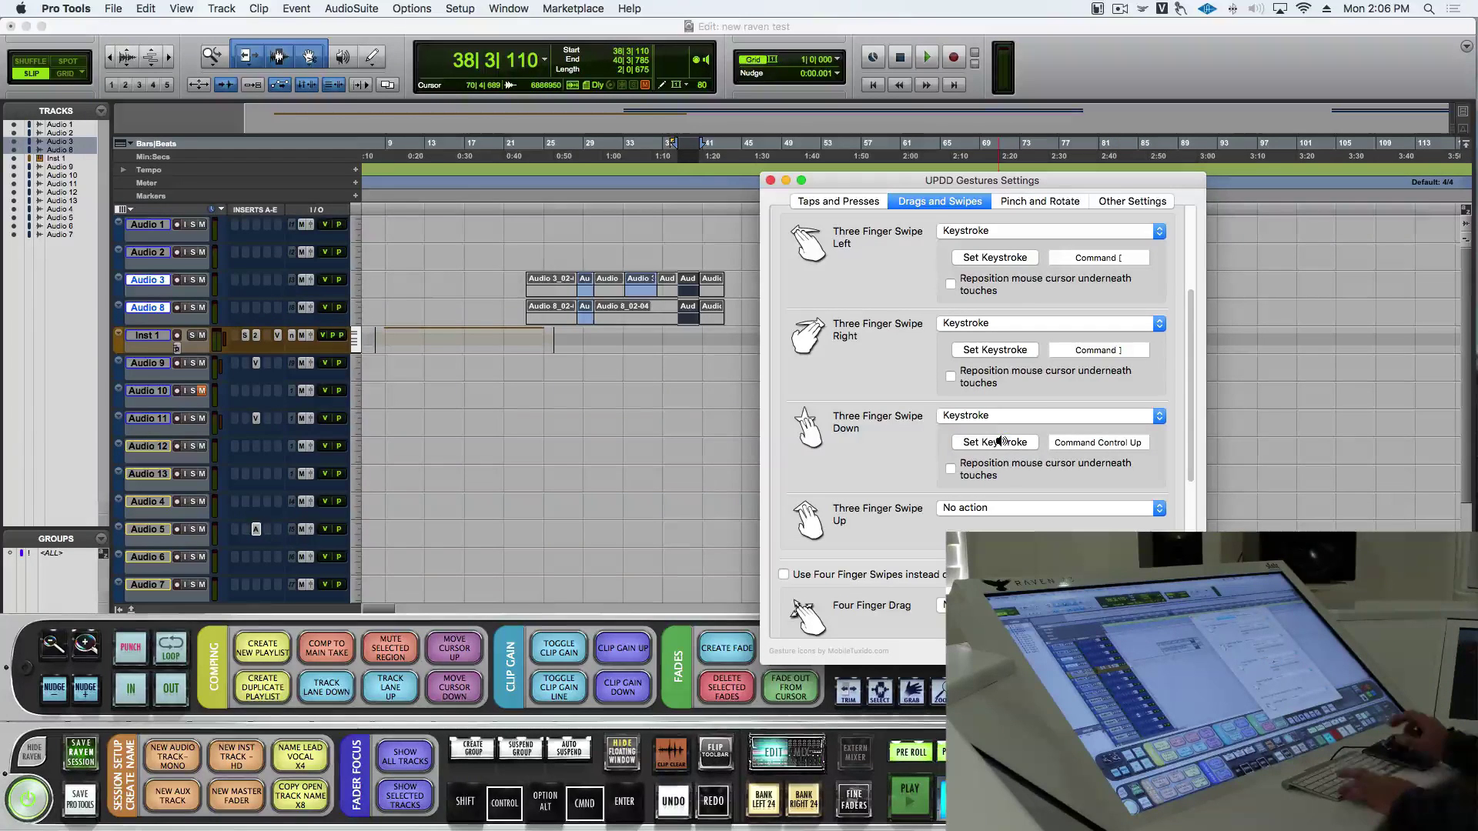
Set the Three Finger Swipe Up action to Keystroke and record a Command Control Option combination for it
{"action": "left_click", "coordinate": [997, 509]}
{"action": "left_click", "coordinate": [972, 232]}
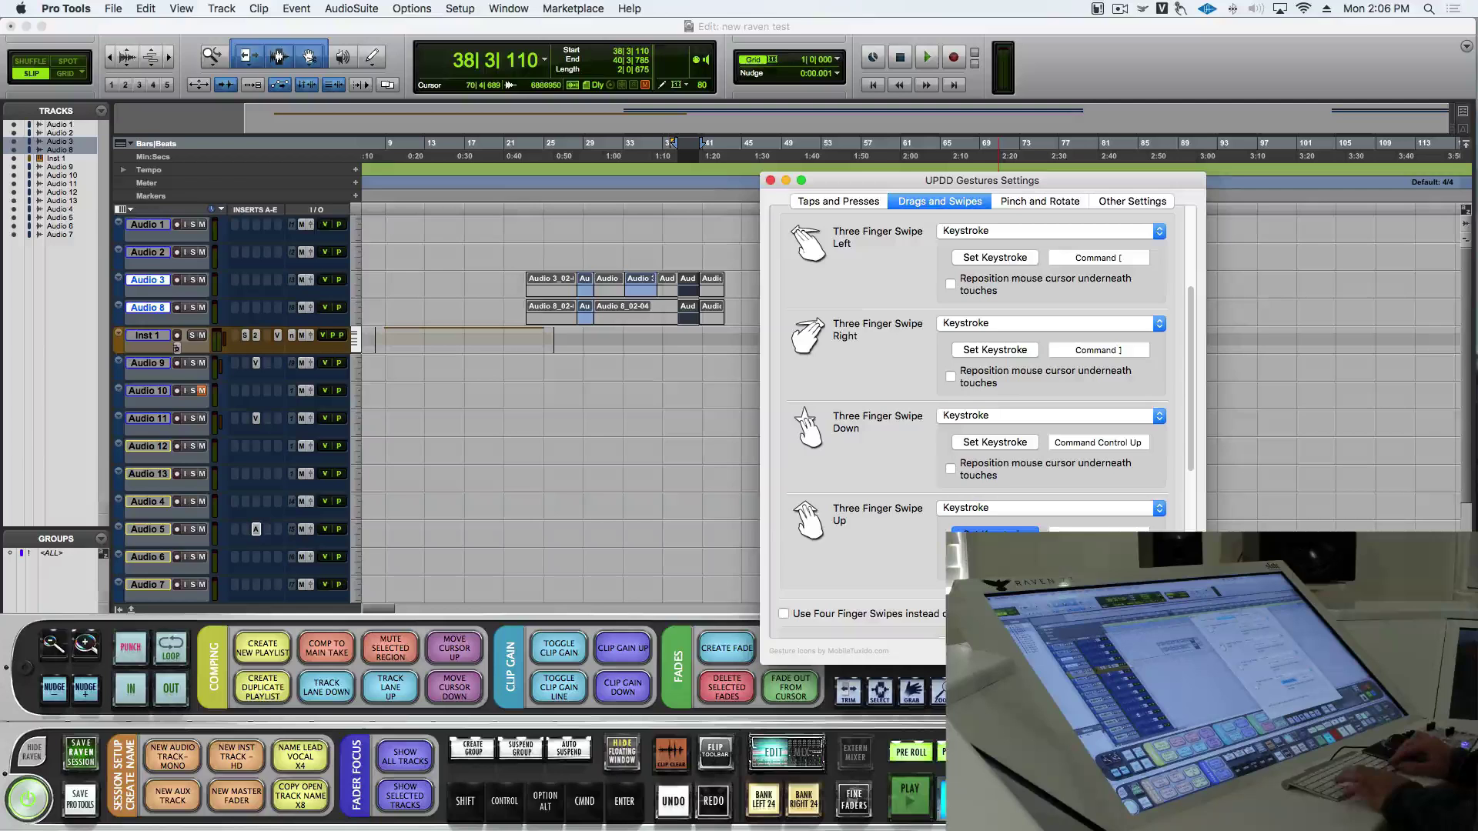
{"action": "key", "text": "ctrl+alt+super"}
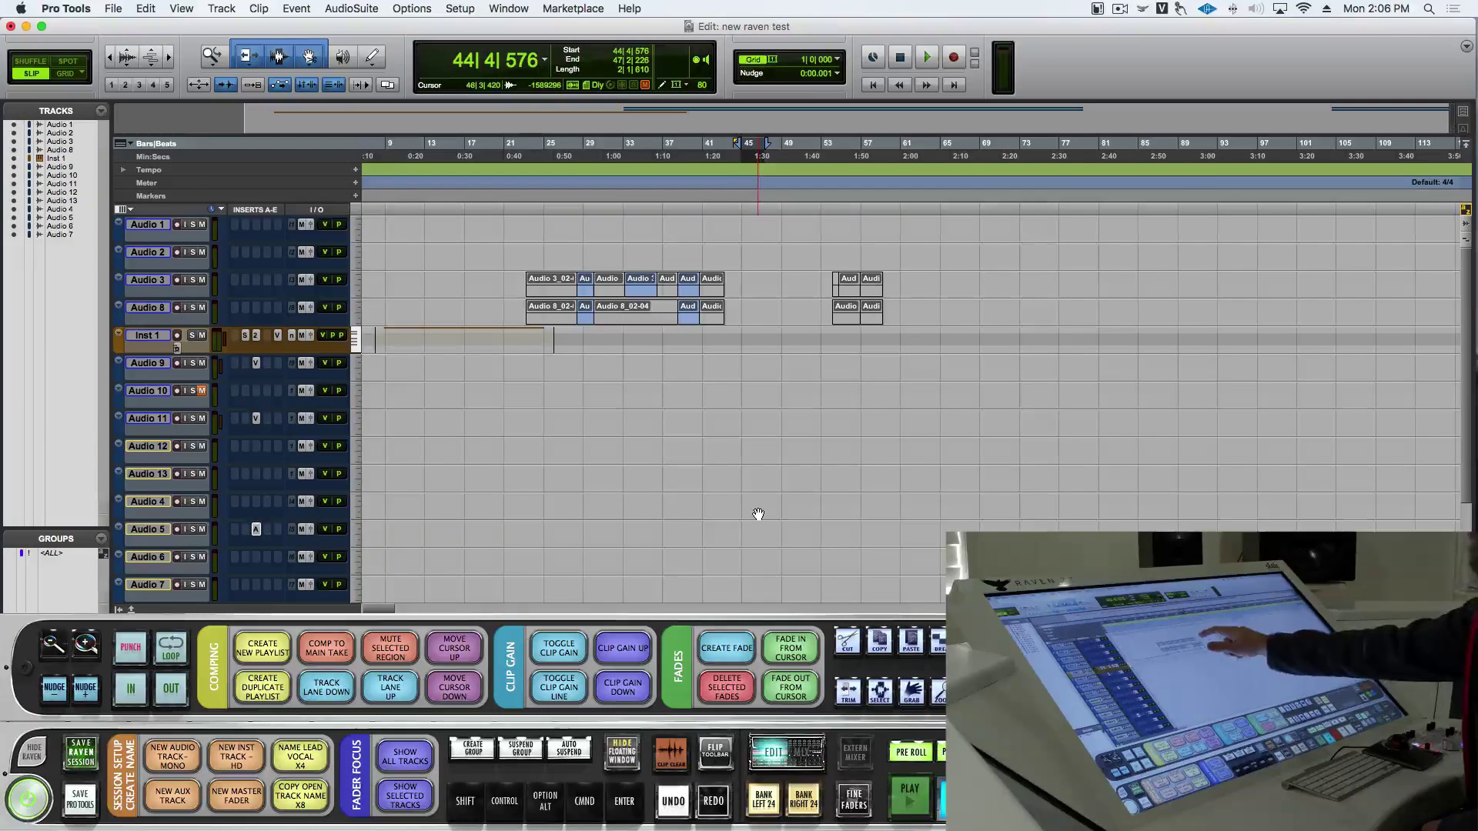
Select the empty range 44|3|045 to 47|4|693 across Audio 3 and Audio 8 and enlarge both tracks to fill the Edit window
{"action": "left_click", "coordinate": [736, 285]}
{"action": "left_click_drag", "start_coordinate": [737, 285], "coordinate": [770, 312]}
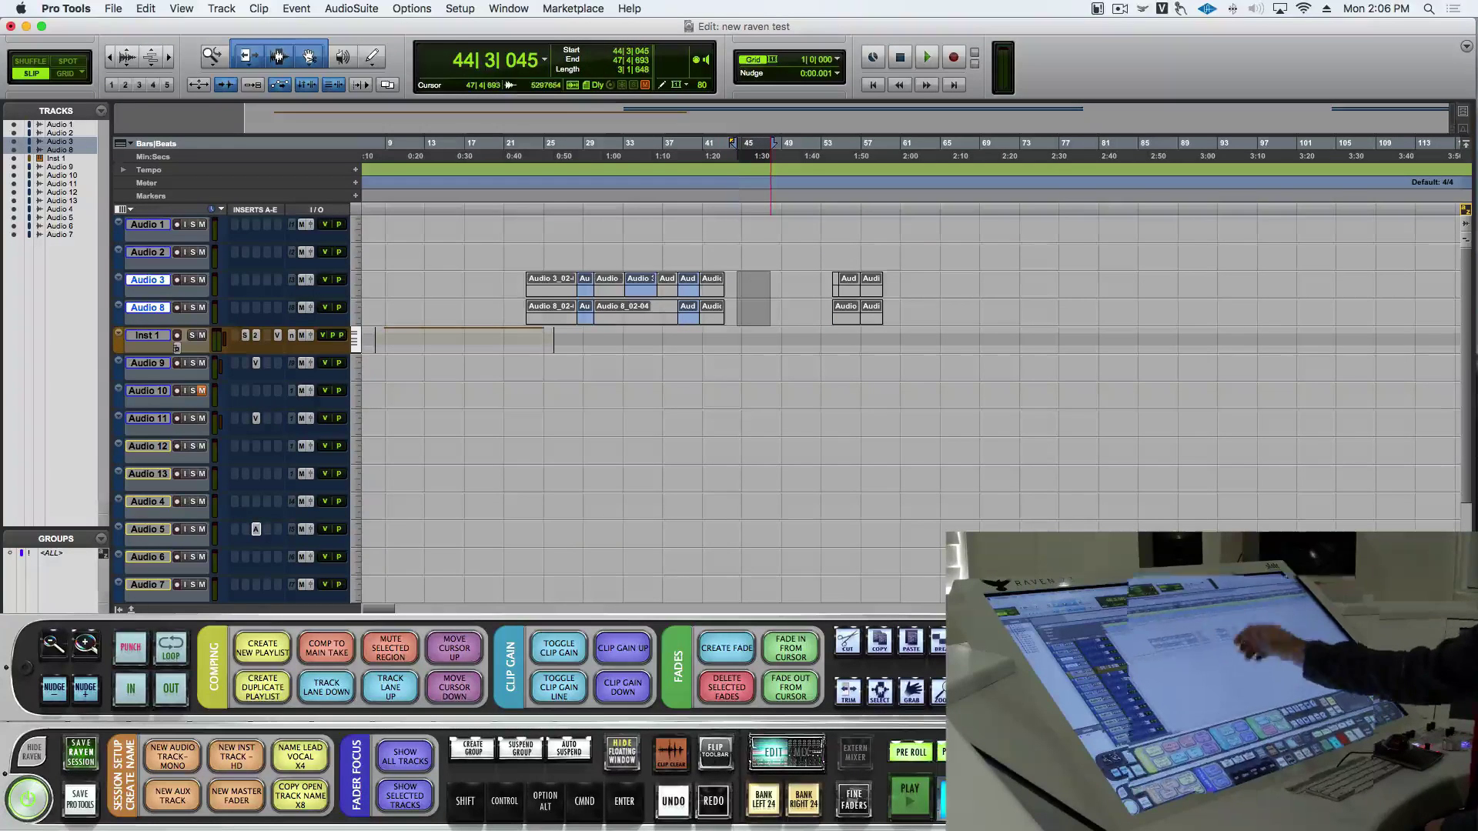
{"action": "key", "text": "e"}
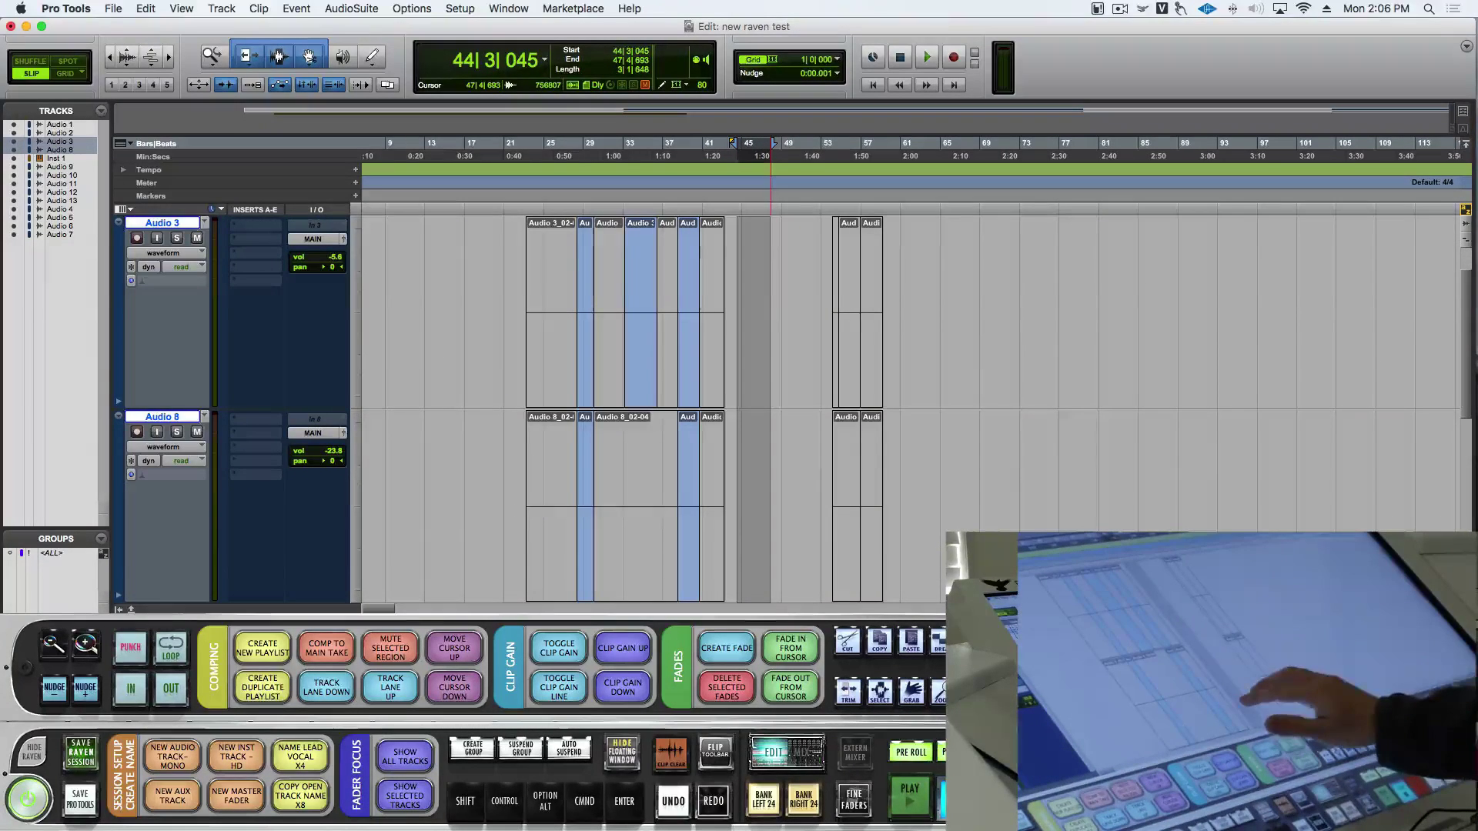
Toggle the enlarged view of Audio 3 and Audio 8, selecting the range 25|1|930 to 29|4|890 across both tracks
{"action": "key", "text": "e"}
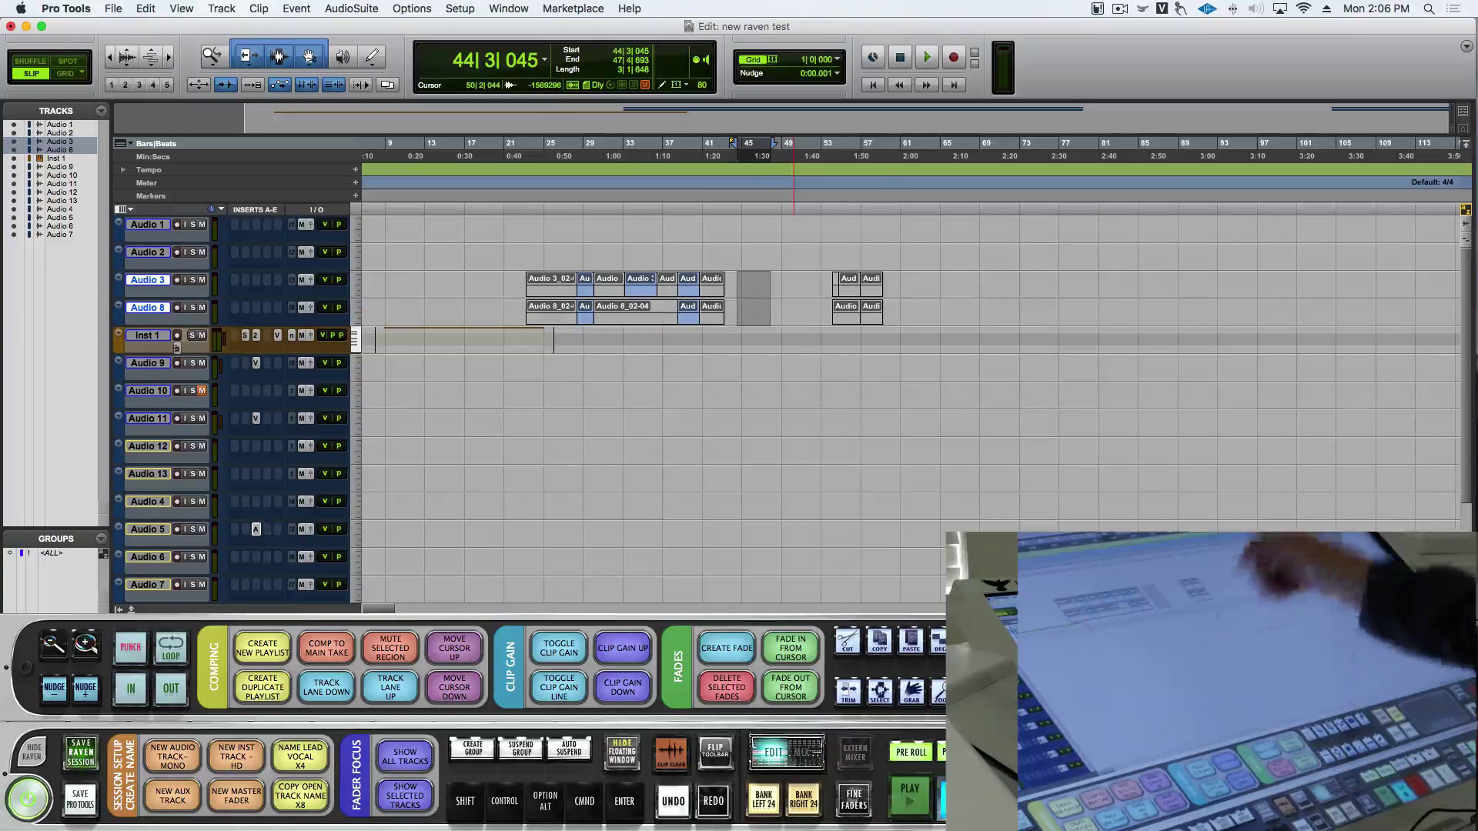
{"action": "key", "text": "e"}
{"action": "left_click_drag", "start_coordinate": [546, 312], "coordinate": [593, 495]}
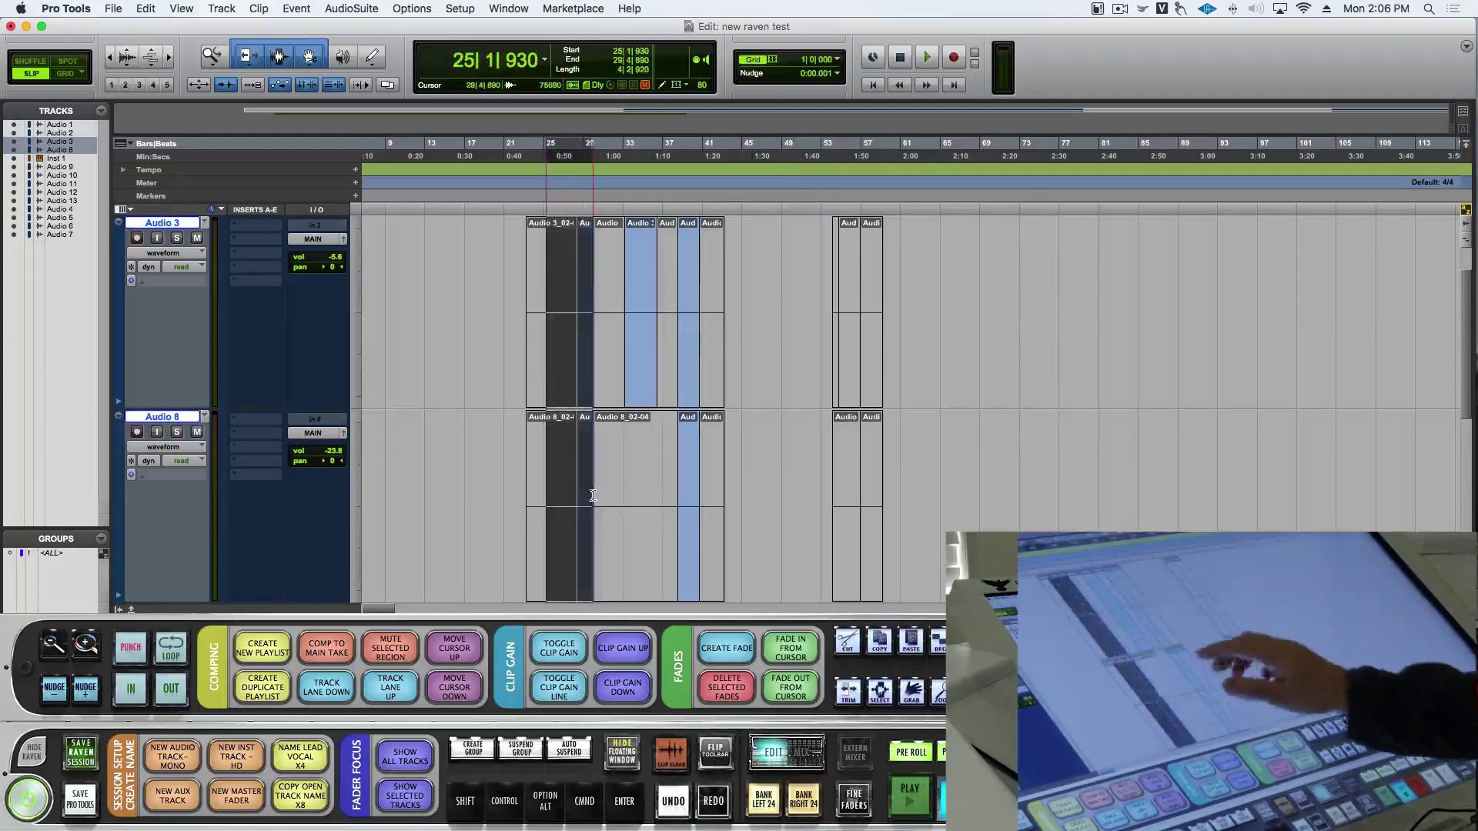
{"action": "key", "text": "e"}
{"action": "key", "text": "ctrl+alt+super+f"}
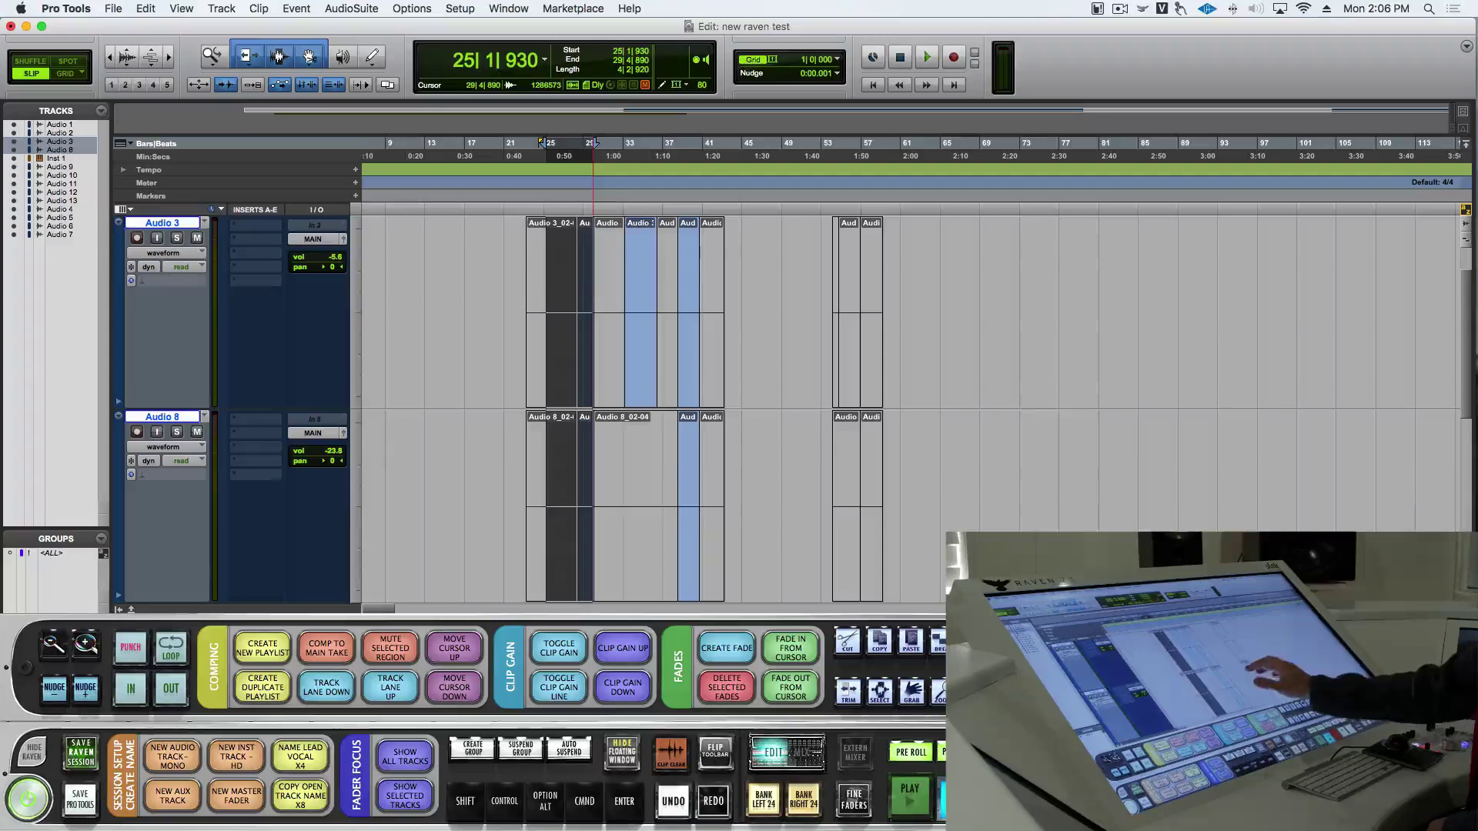
{"action": "key", "text": "ctrl+alt+super+f"}
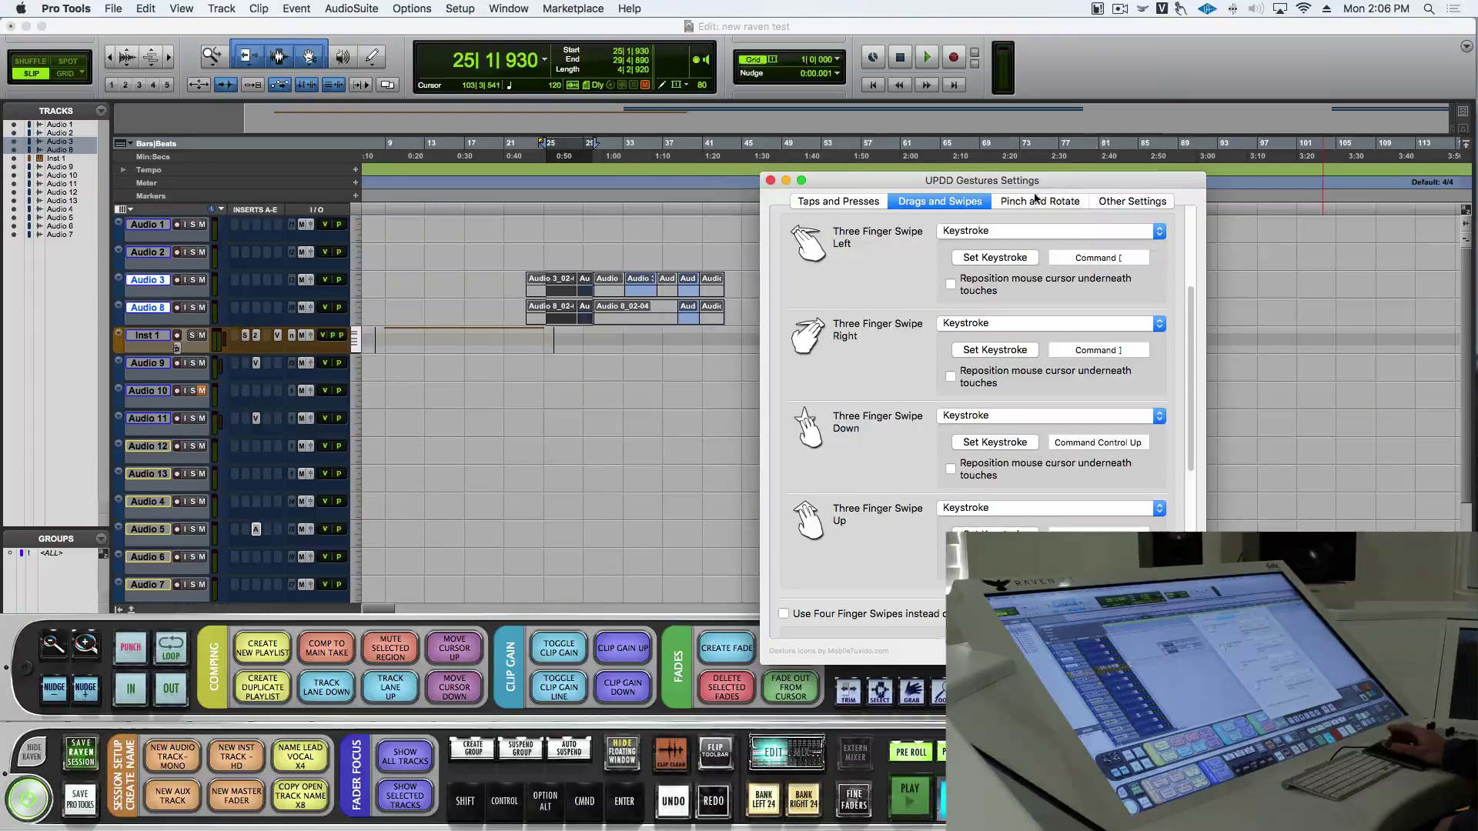
Enable Four Finger Swipes instead of Four Finger Drag and set the Four Finger Swipe Left keystroke to Command Control Shift L
{"action": "scroll", "coordinate": [908, 310], "scroll_direction": "down", "scroll_amount": 5}
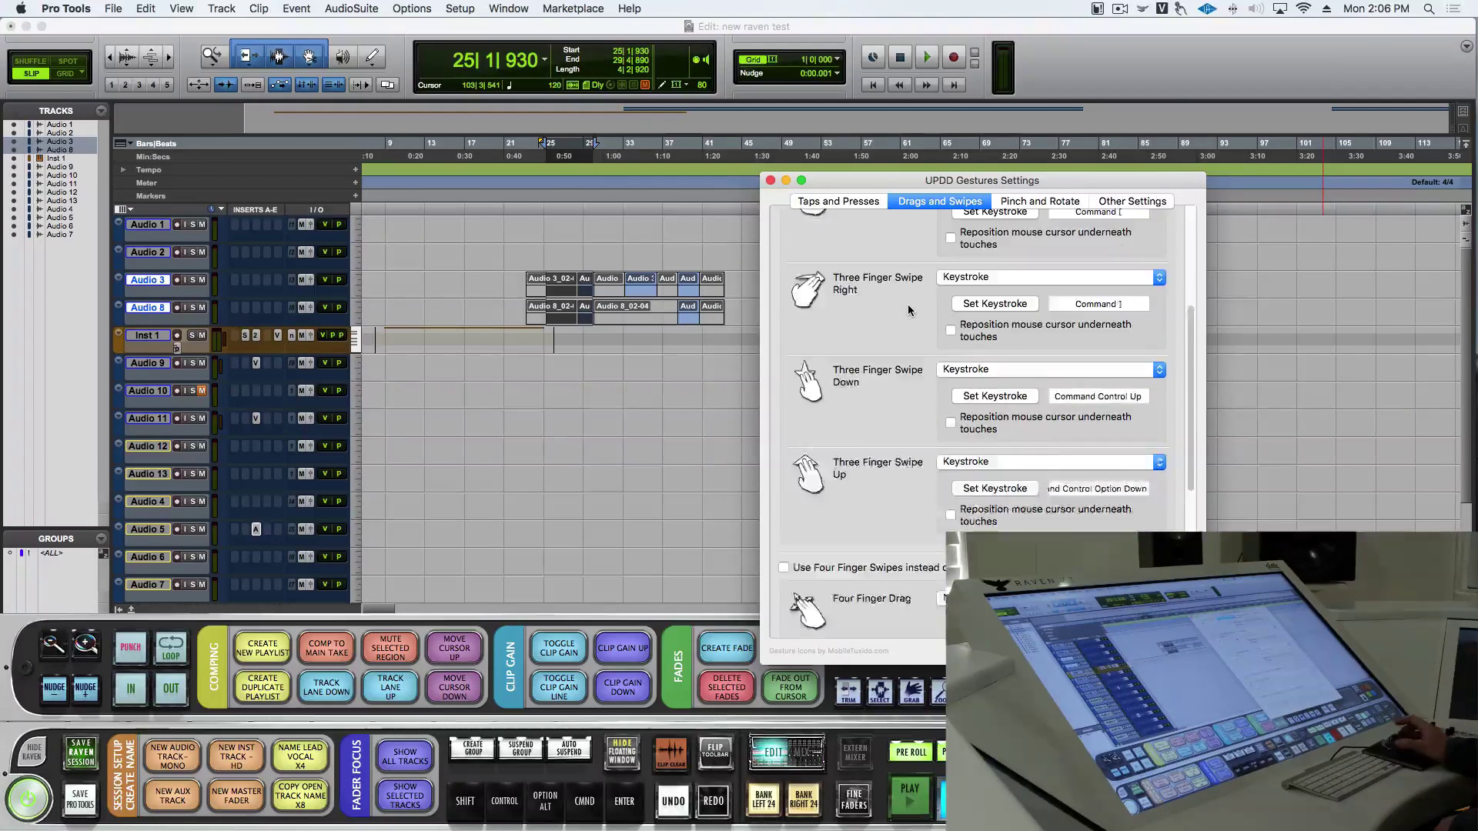
{"action": "left_click", "coordinate": [784, 382]}
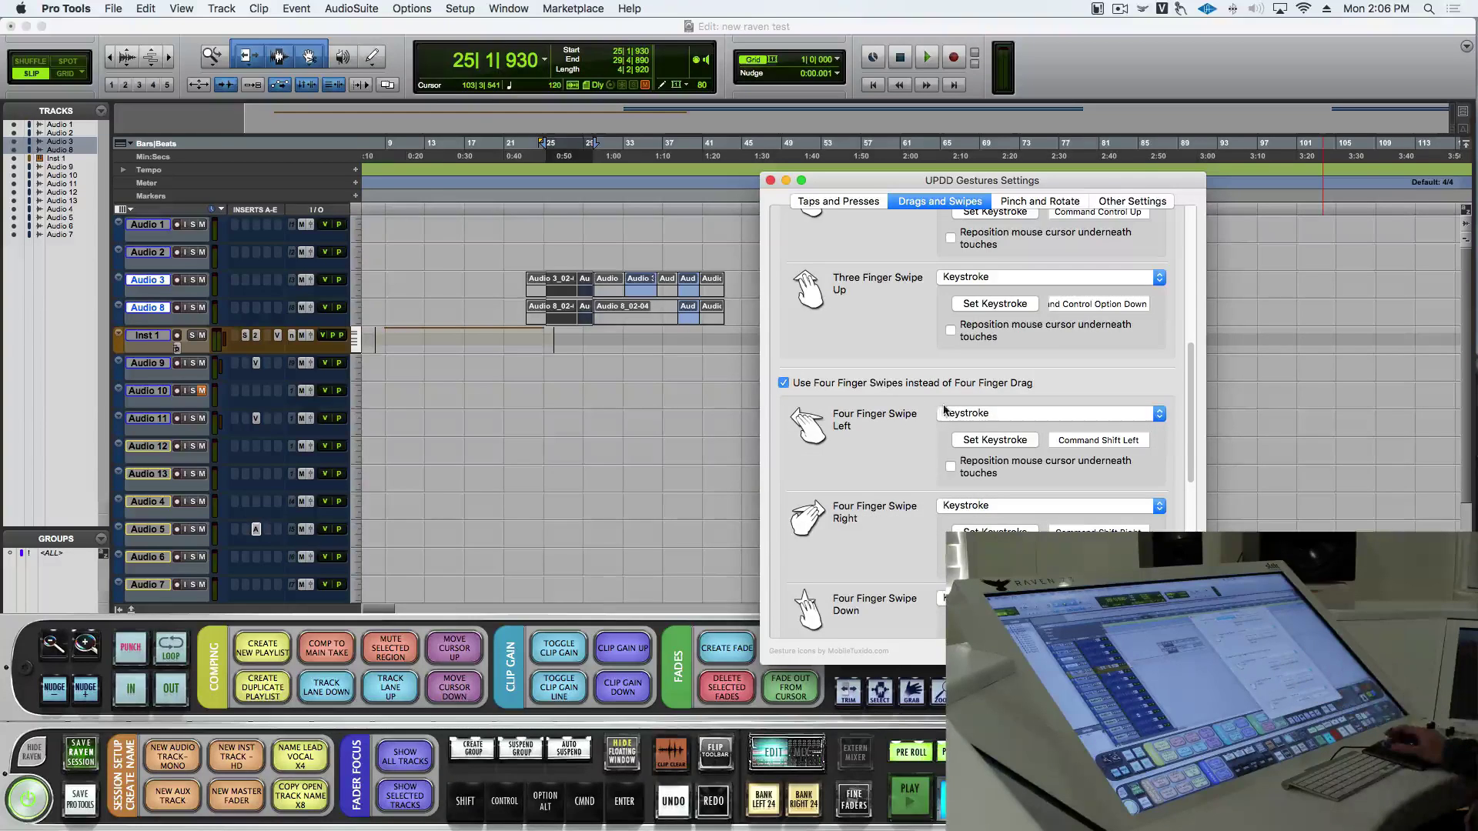
{"action": "left_click", "coordinate": [978, 441]}
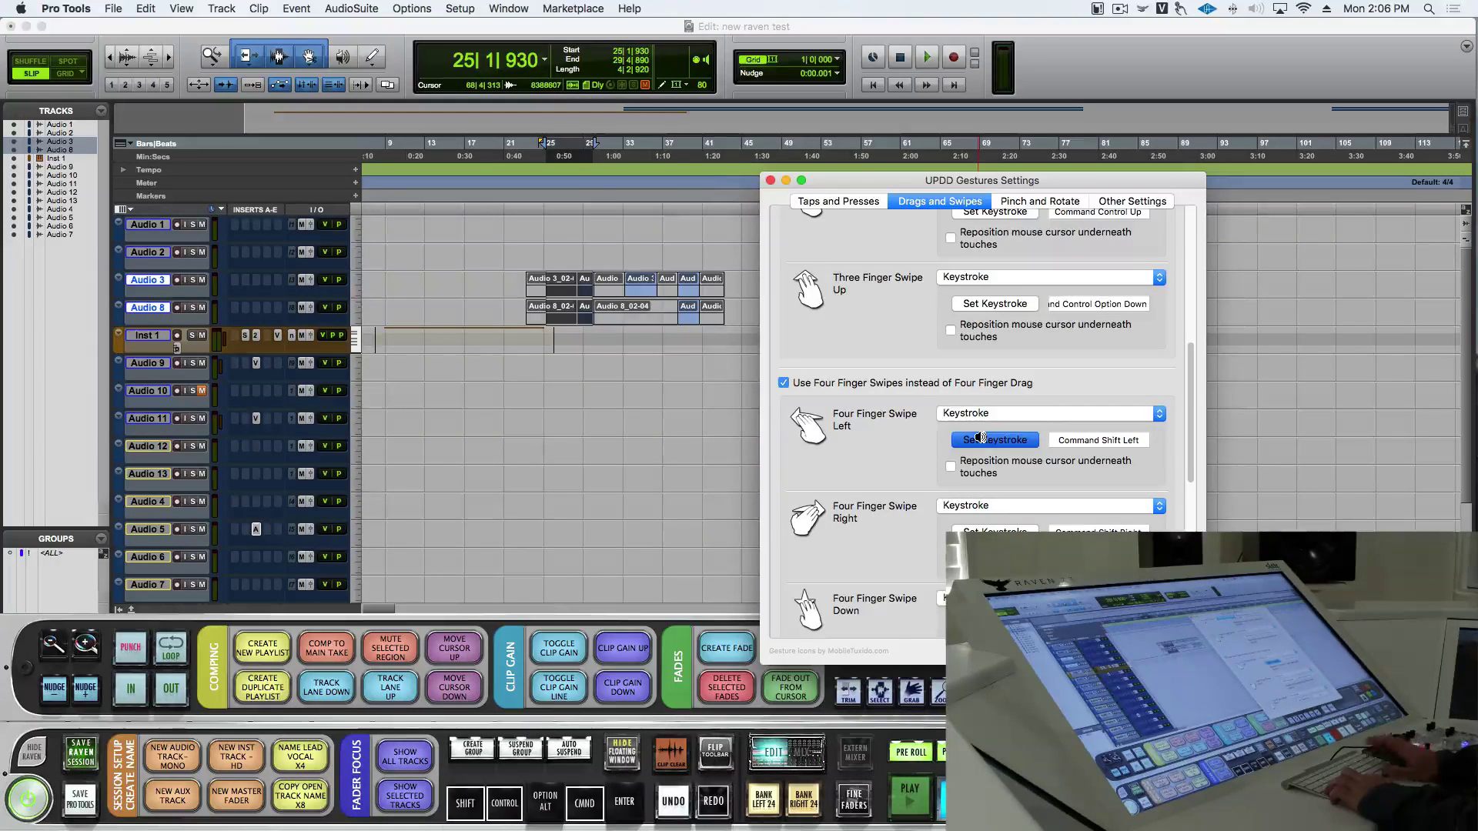
{"action": "key", "text": "ctrl+shift+super+l"}
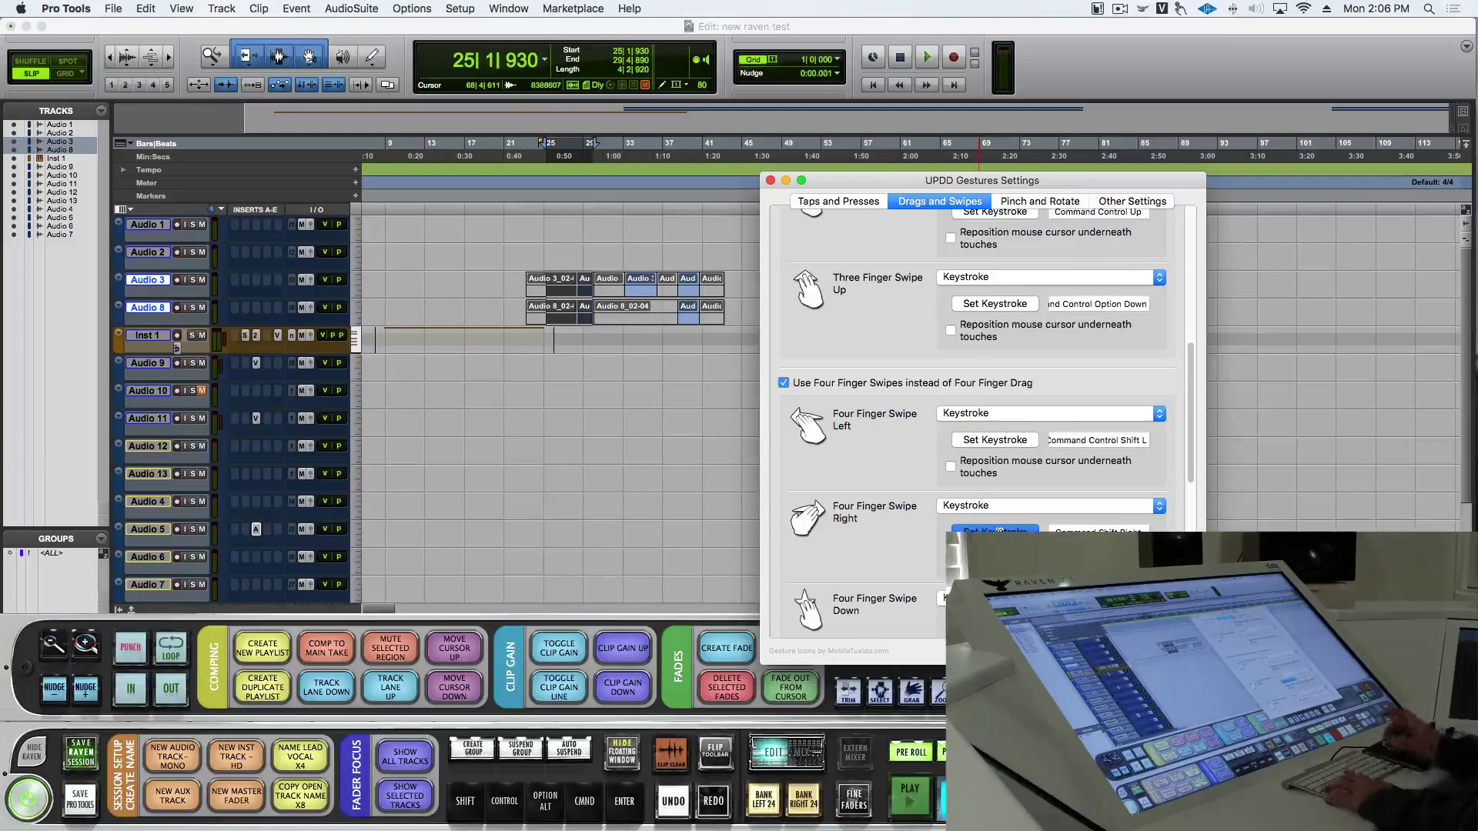
Set the Four Finger Swipe Right keystroke to Command Control Shift R
{"action": "key", "text": "shift"}
{"action": "key", "text": "ctrl"}
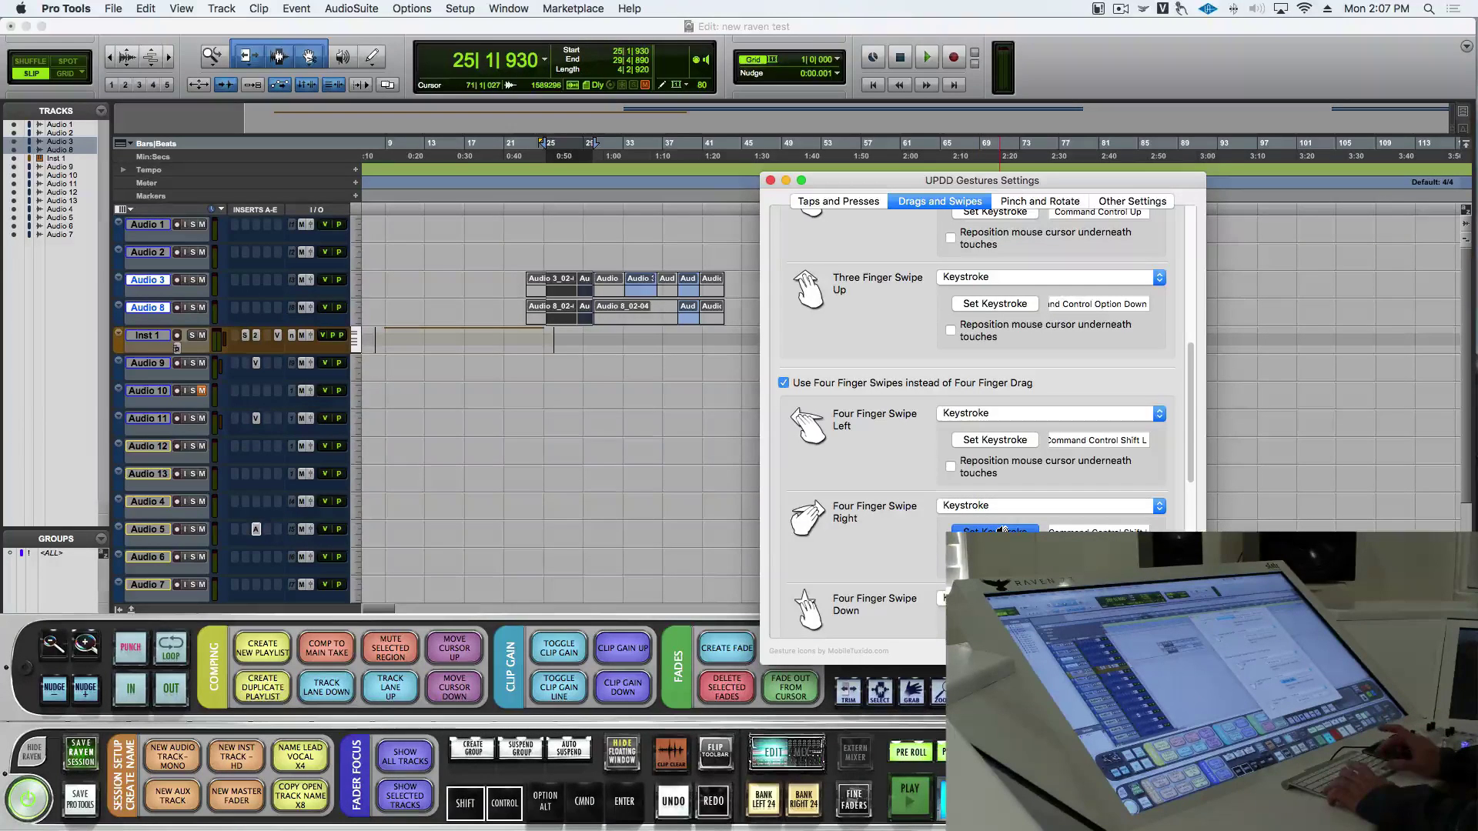
{"action": "key", "text": "ctrl+shift+super+r"}
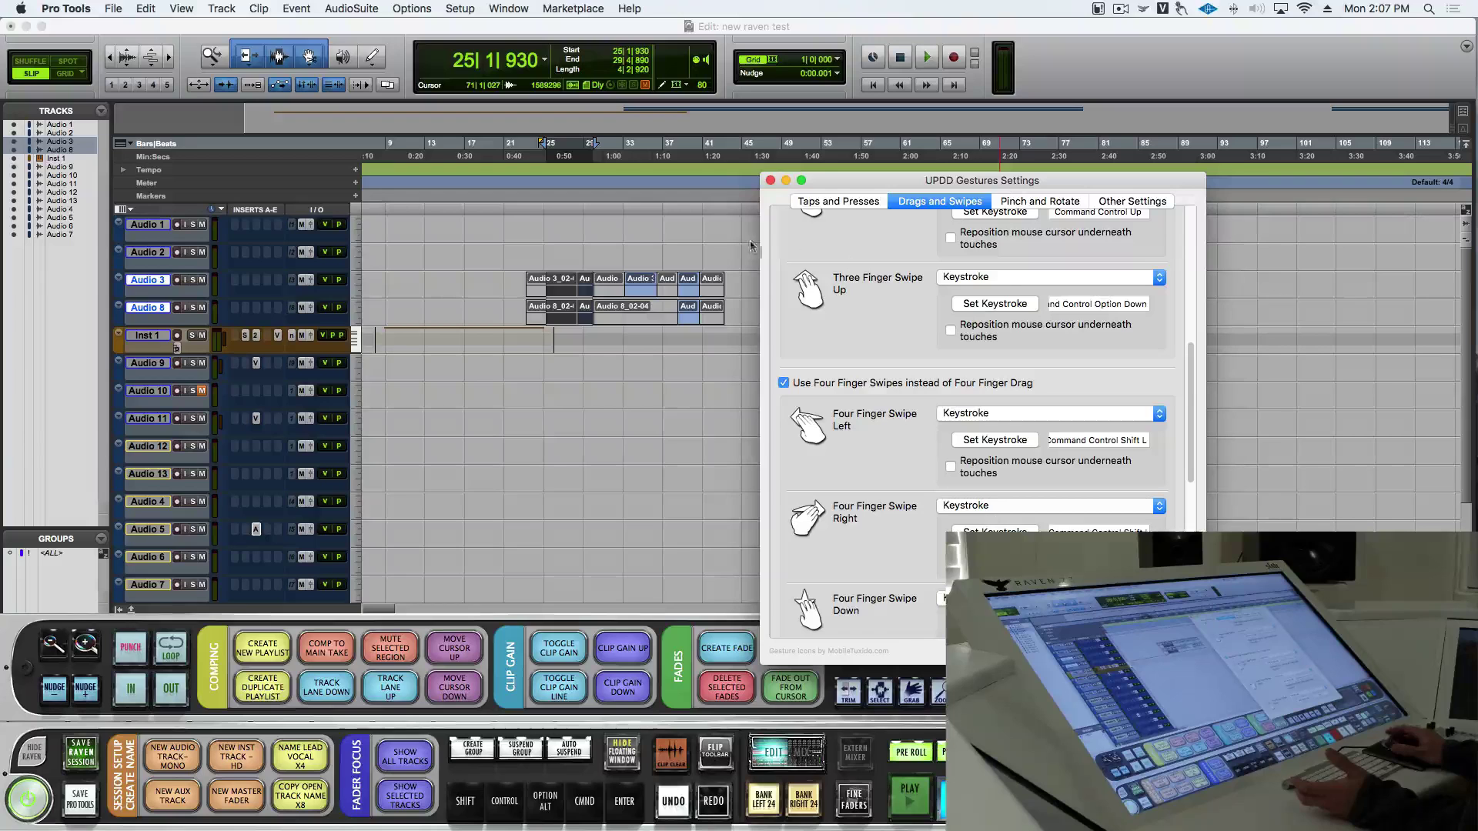
Select the empty range 46|1|252 to 47|4|096 across Audio 3 and Audio 8, with the timeline zoomed out and both tracks enlarged
{"action": "left_click", "coordinate": [733, 283]}
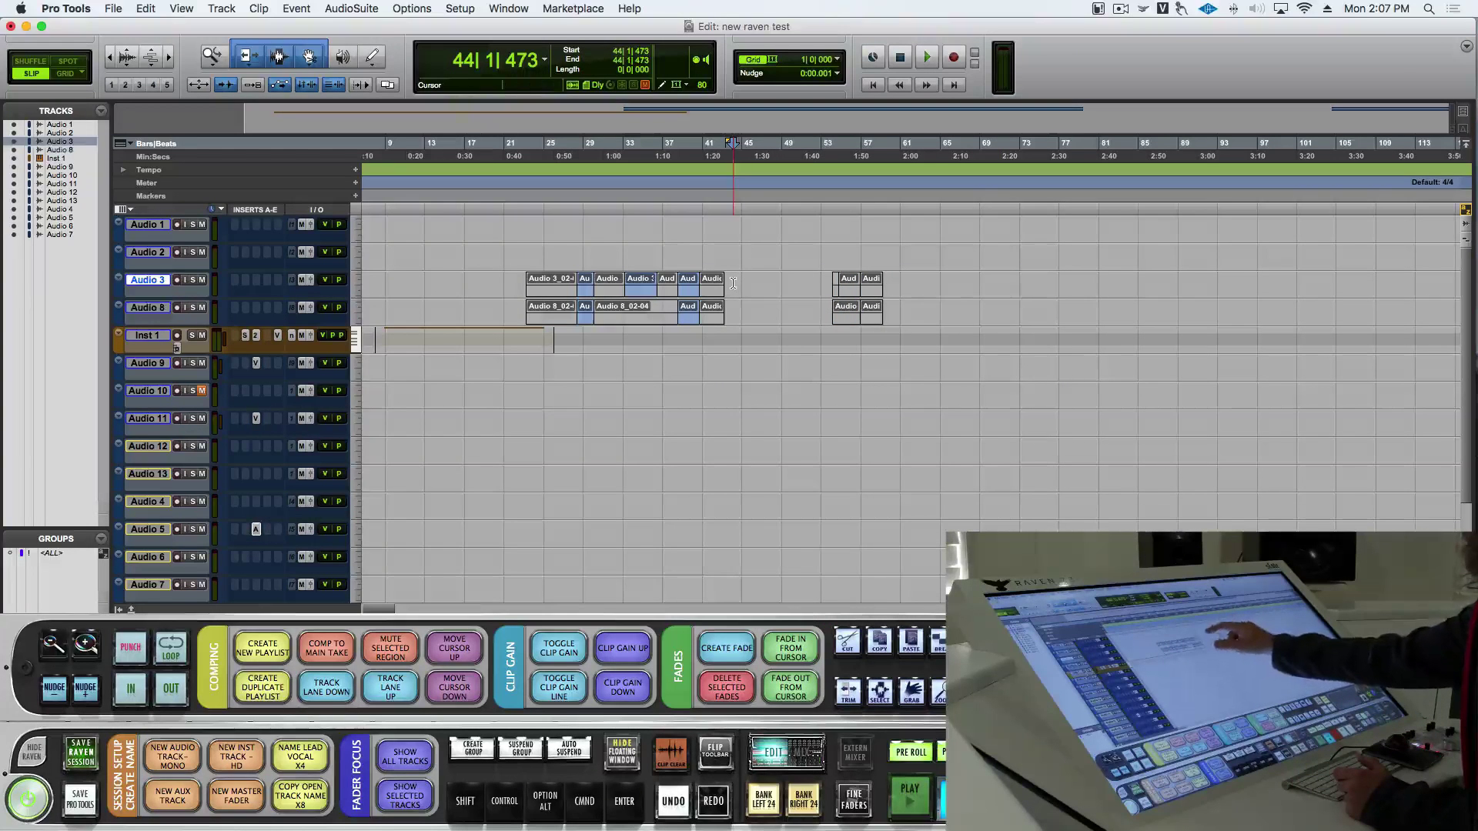
{"action": "left_click_drag", "start_coordinate": [752, 281], "coordinate": [769, 310]}
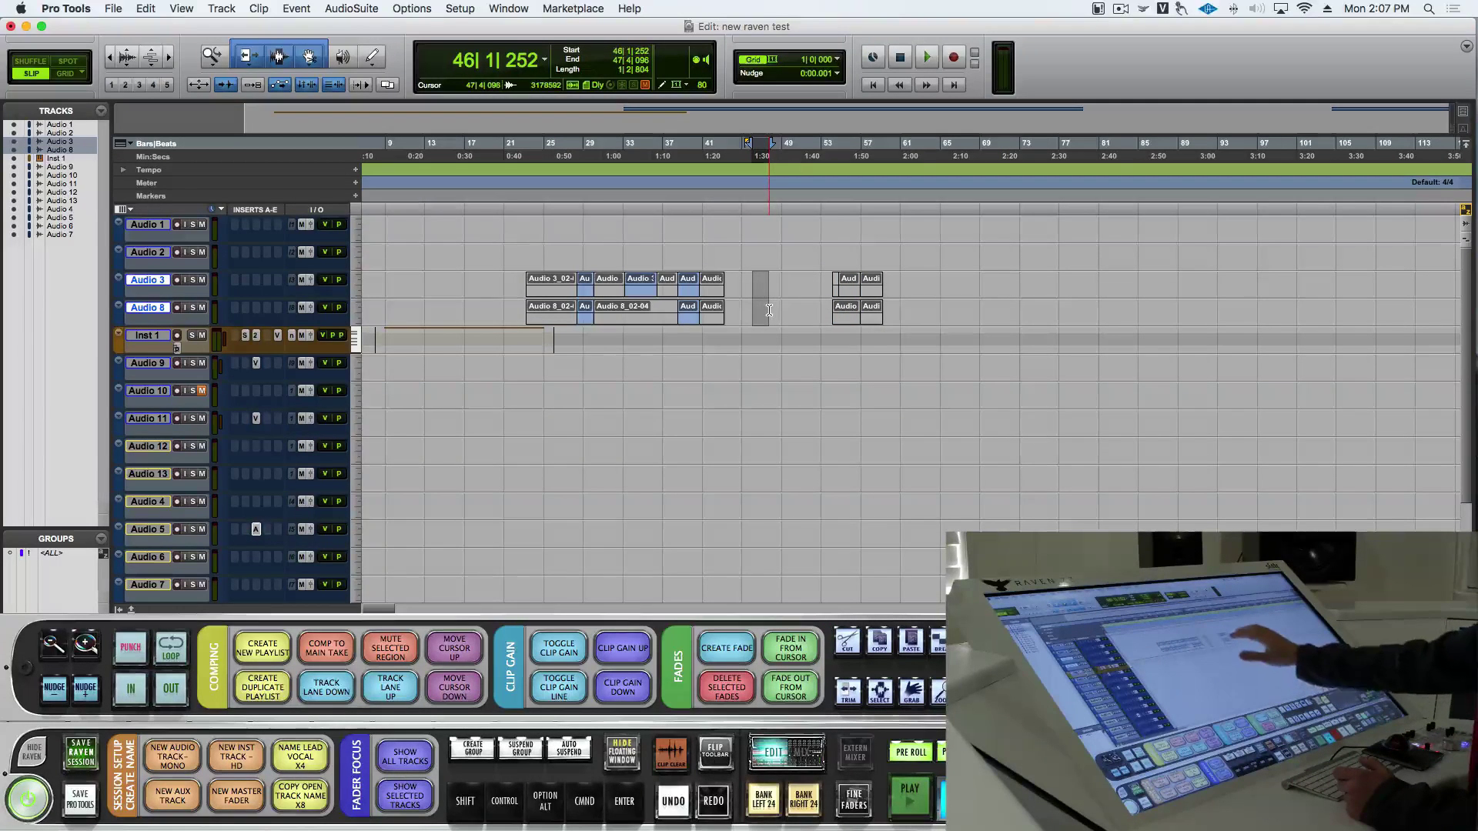
{"action": "key", "text": "super+["}
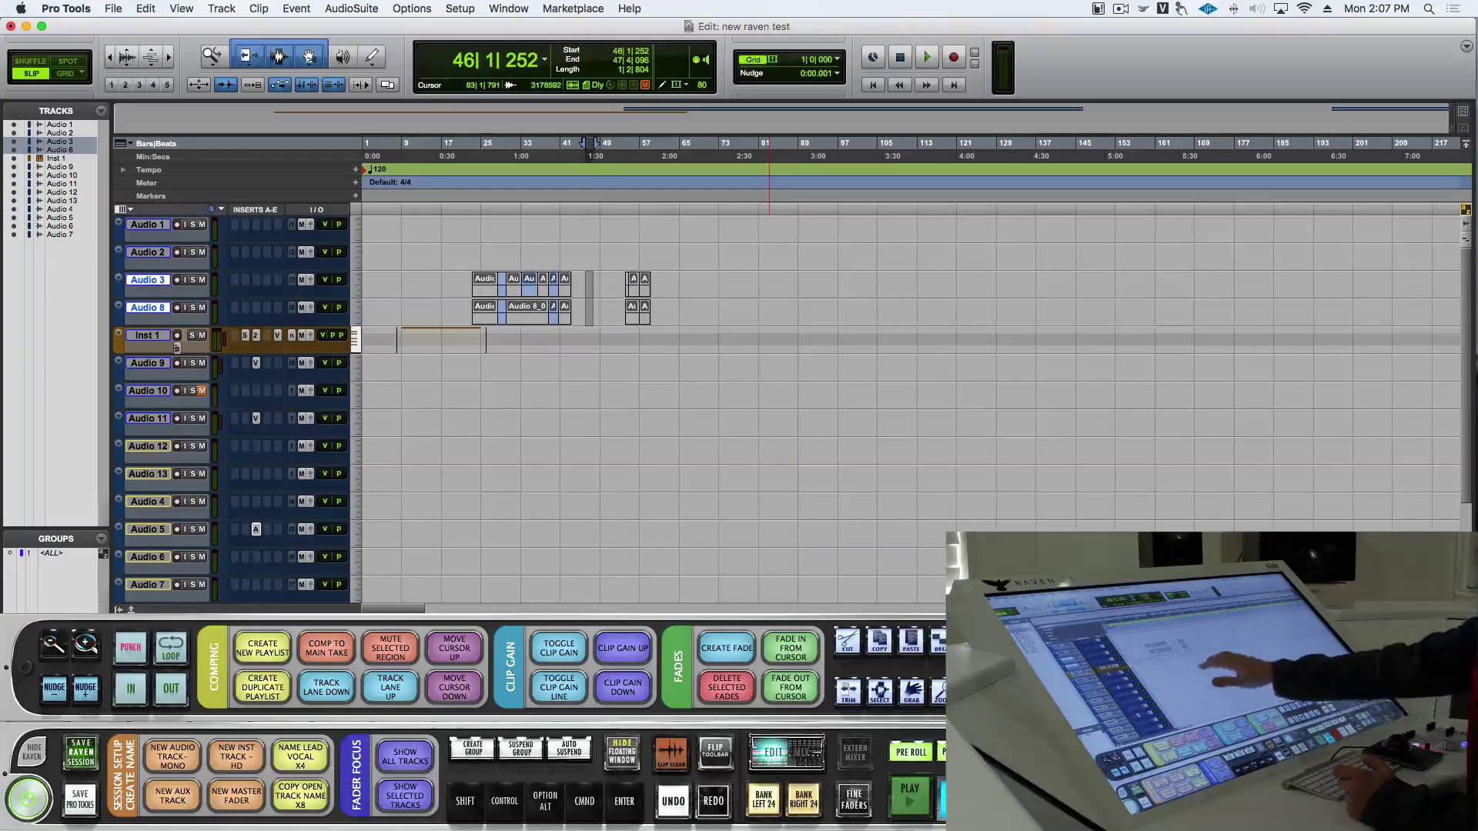
{"action": "key", "text": "e"}
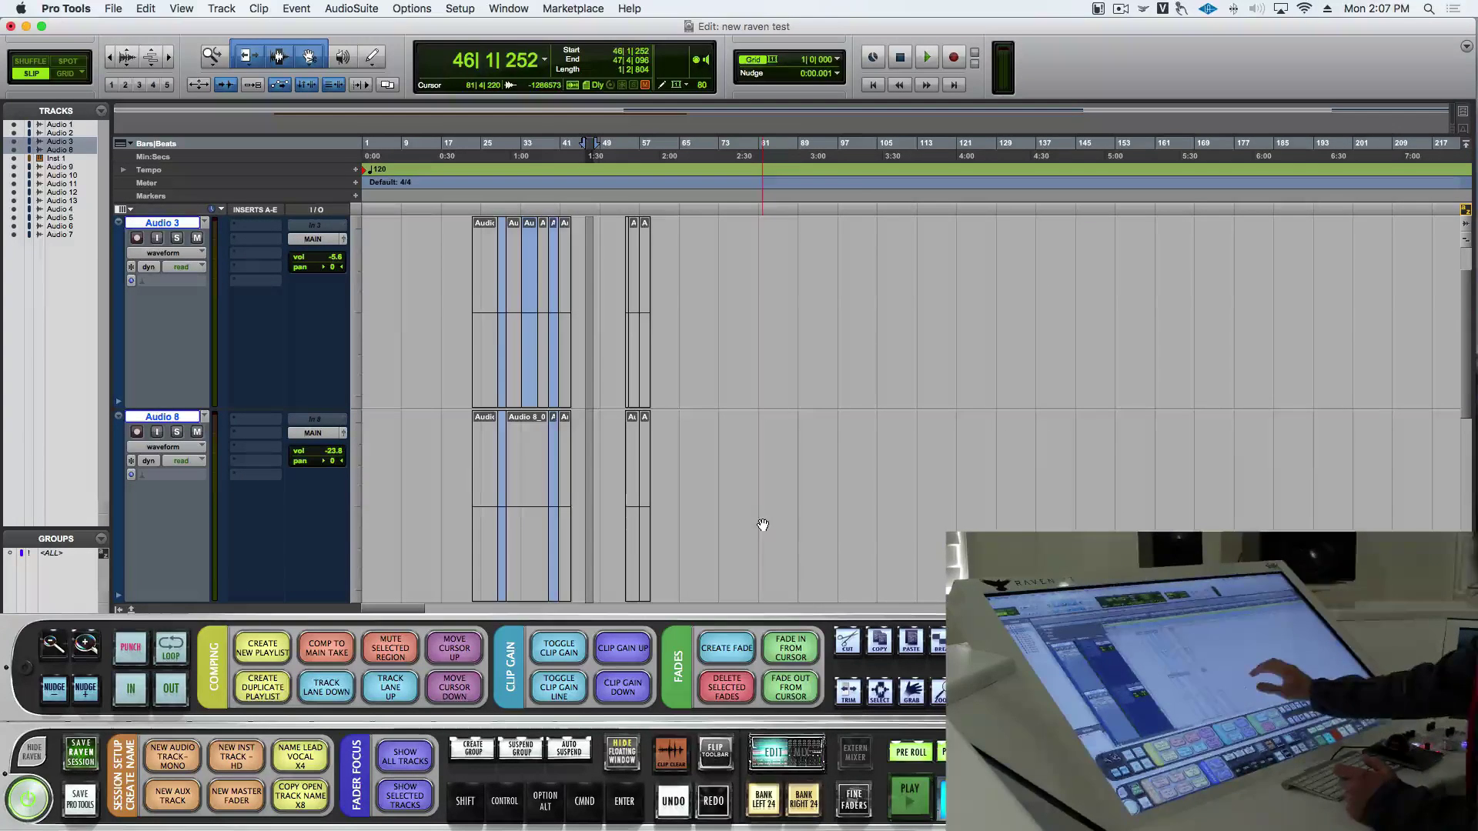
Extend the Audio 3 and Audio 8 selection back to 23|1|853 and return both tracks to their normal height
{"action": "key", "text": "ctrl+alt+shift+Tab"}
{"action": "key", "text": "ctrl+alt+shift+Tab"}
{"action": "left_click_drag", "start_coordinate": [549, 308], "coordinate": [472, 308]}
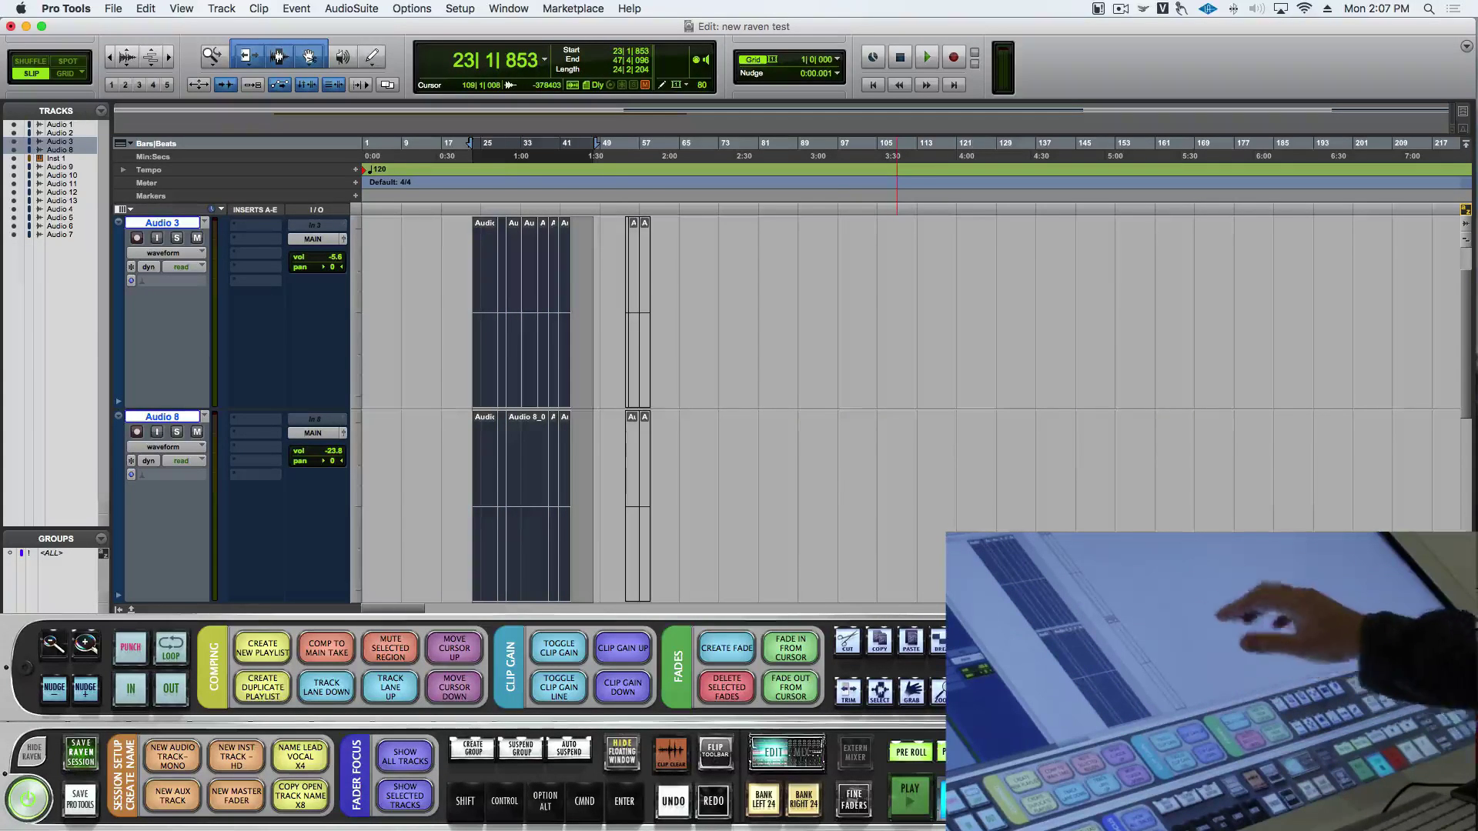
{"action": "key", "text": "e"}
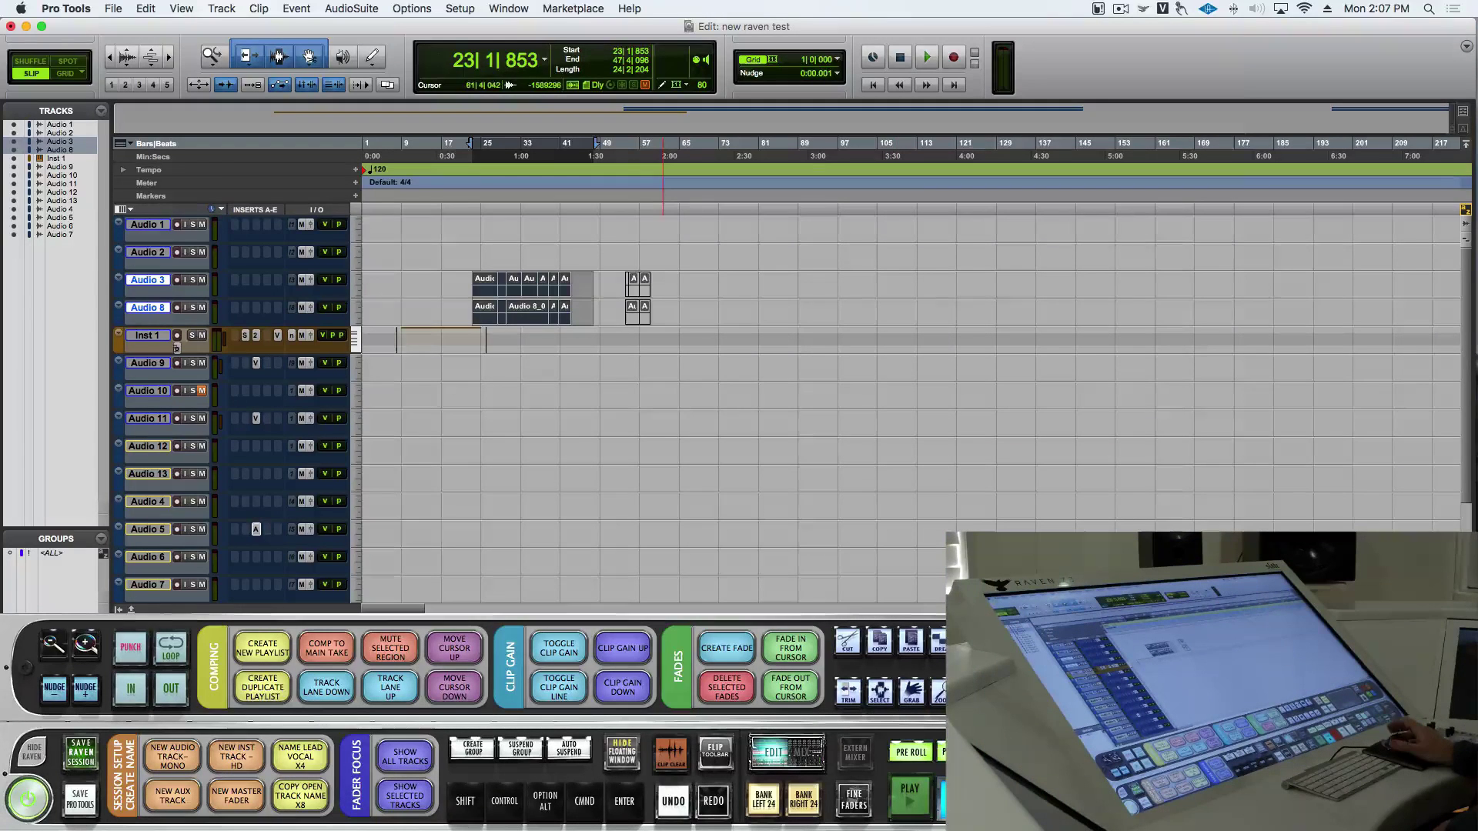
Check the Zoom options in the macOS Accessibility preferences, especially the scroll gesture with its modifier key, and close the preferences
{"action": "left_click", "coordinate": [21, 8]}
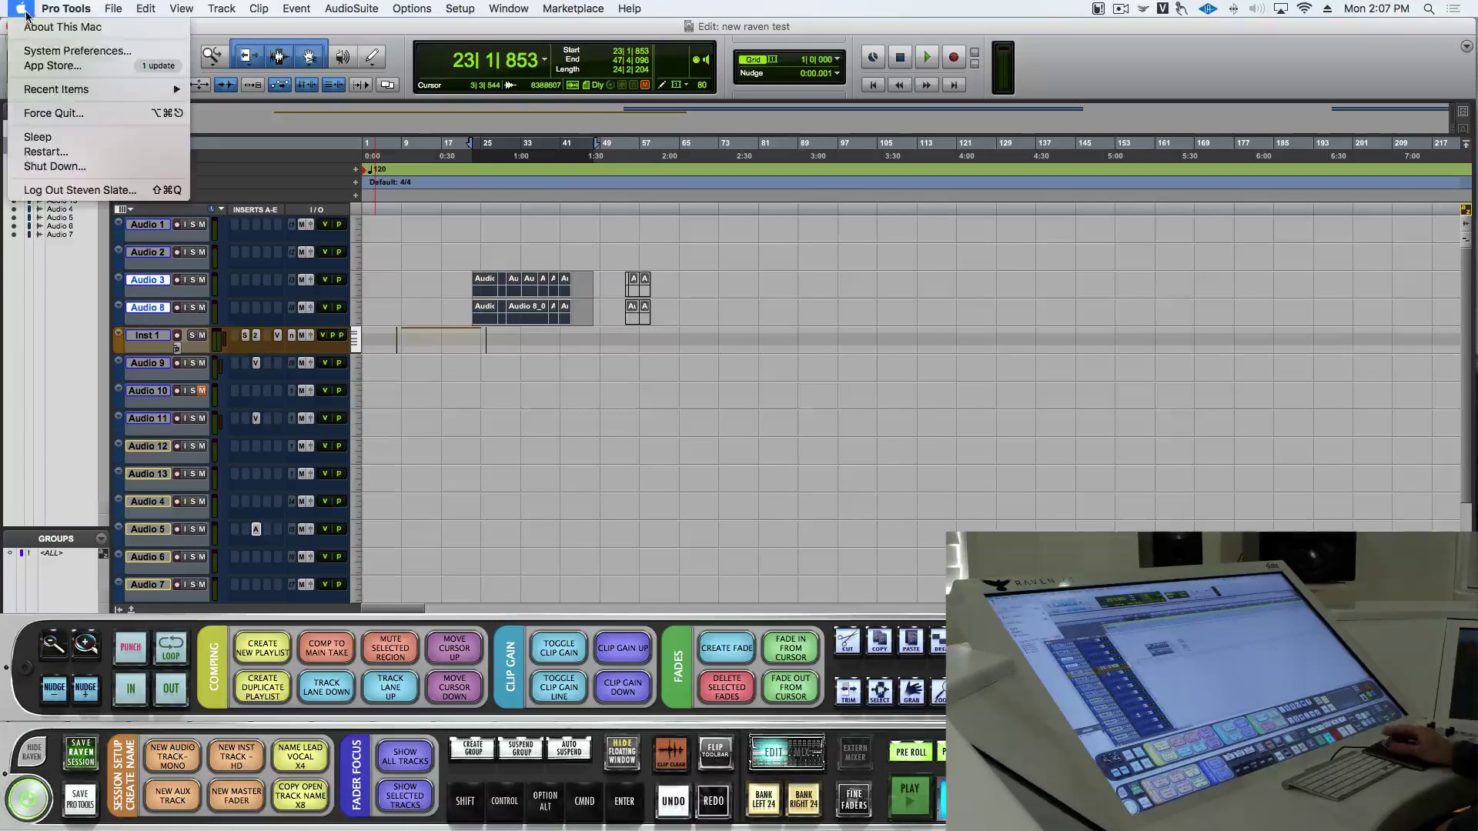
{"action": "left_click", "coordinate": [77, 44]}
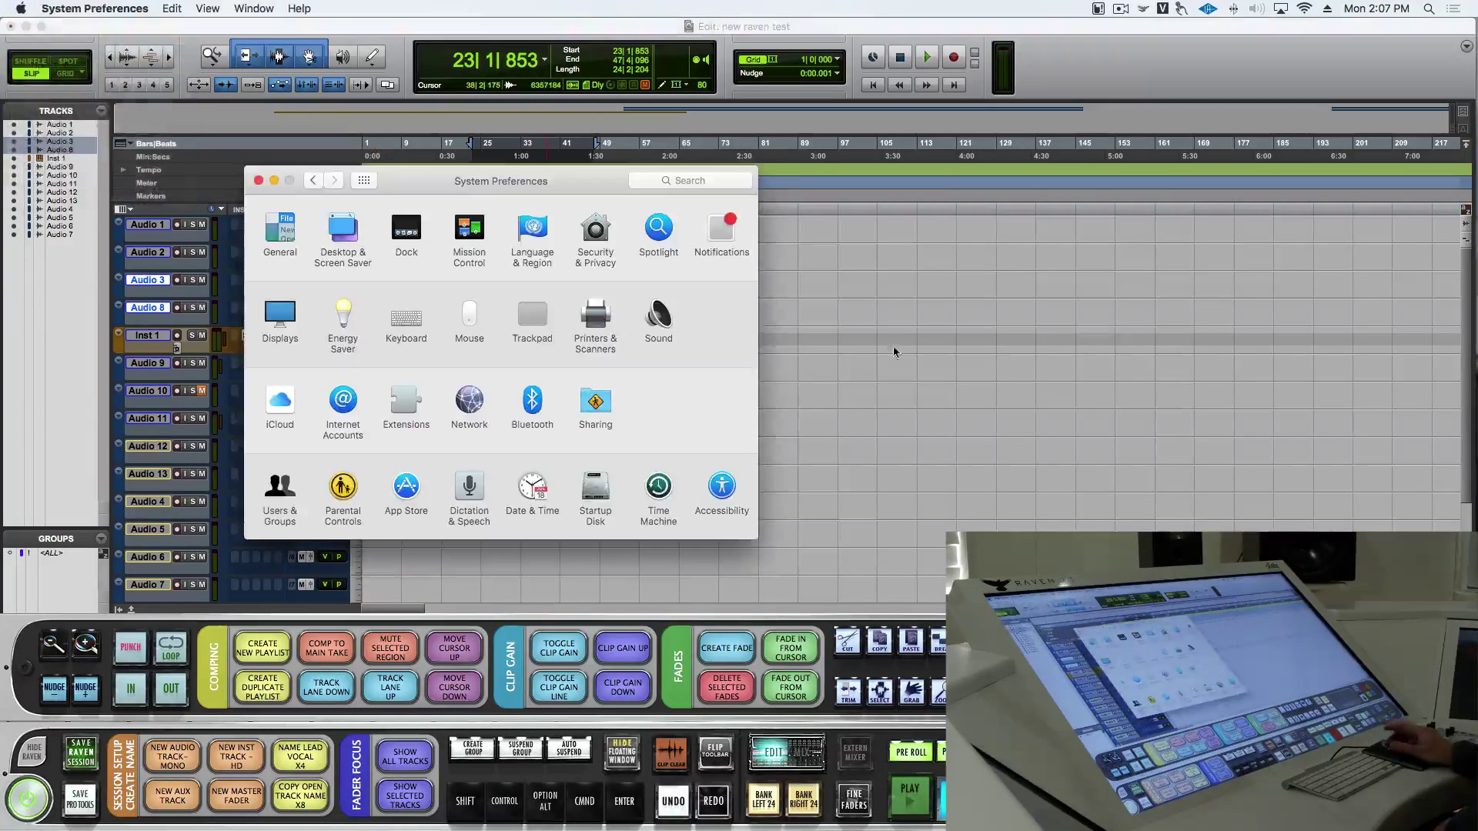
{"action": "left_click", "coordinate": [734, 490]}
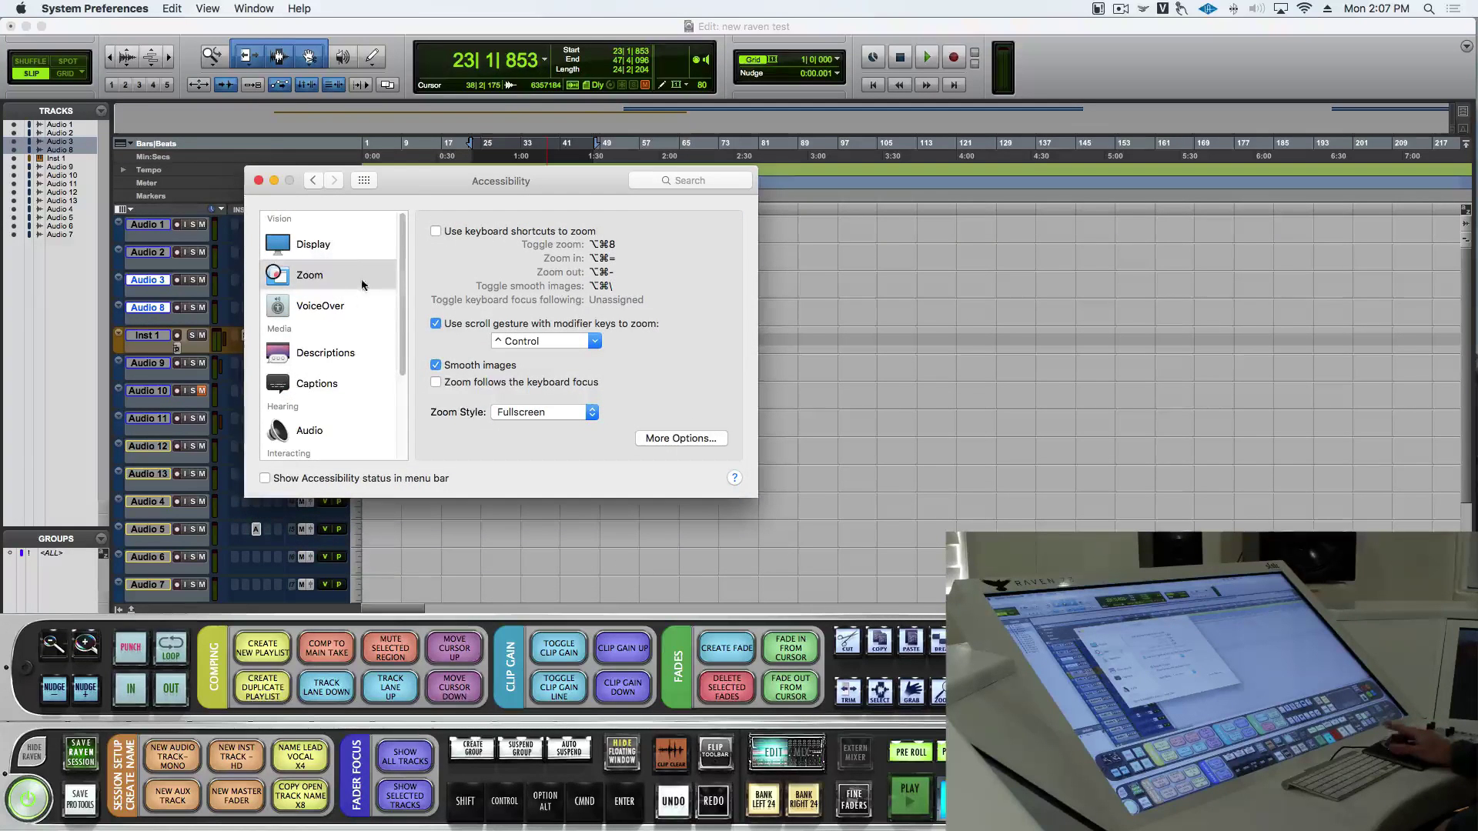
{"action": "left_click", "coordinate": [337, 277]}
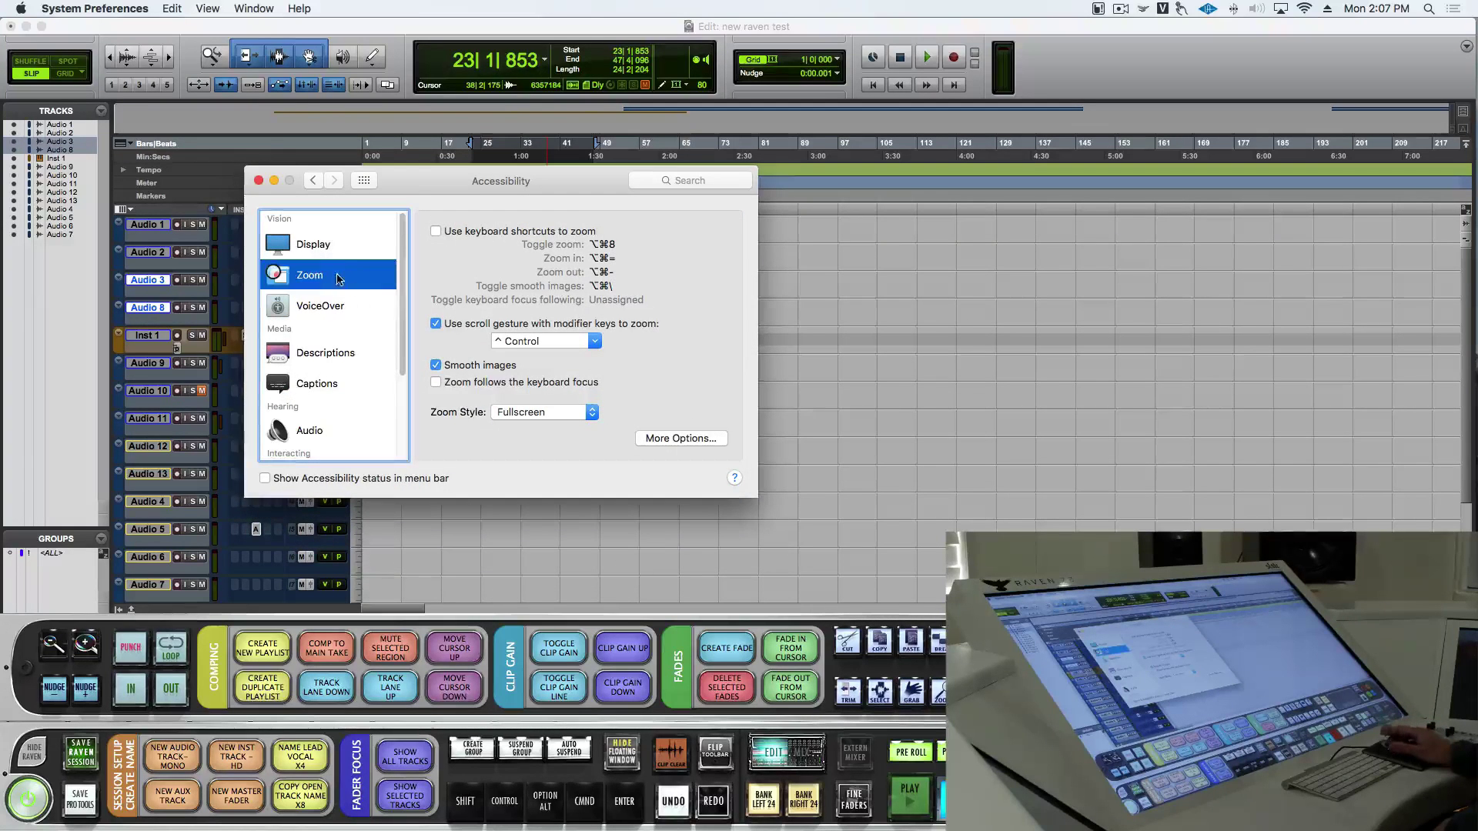
{"action": "left_click", "coordinate": [475, 328]}
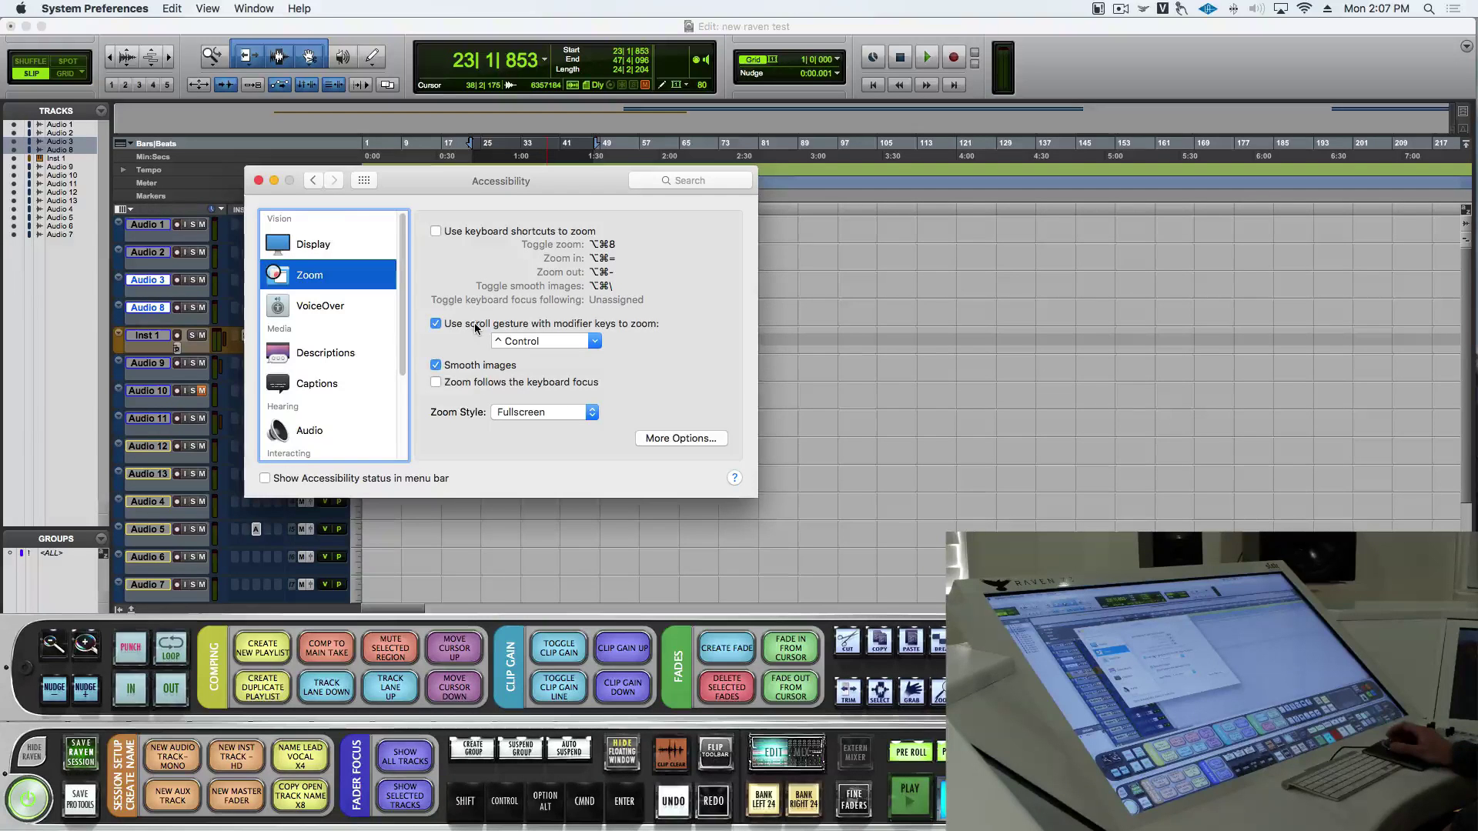
{"action": "left_click", "coordinate": [259, 181]}
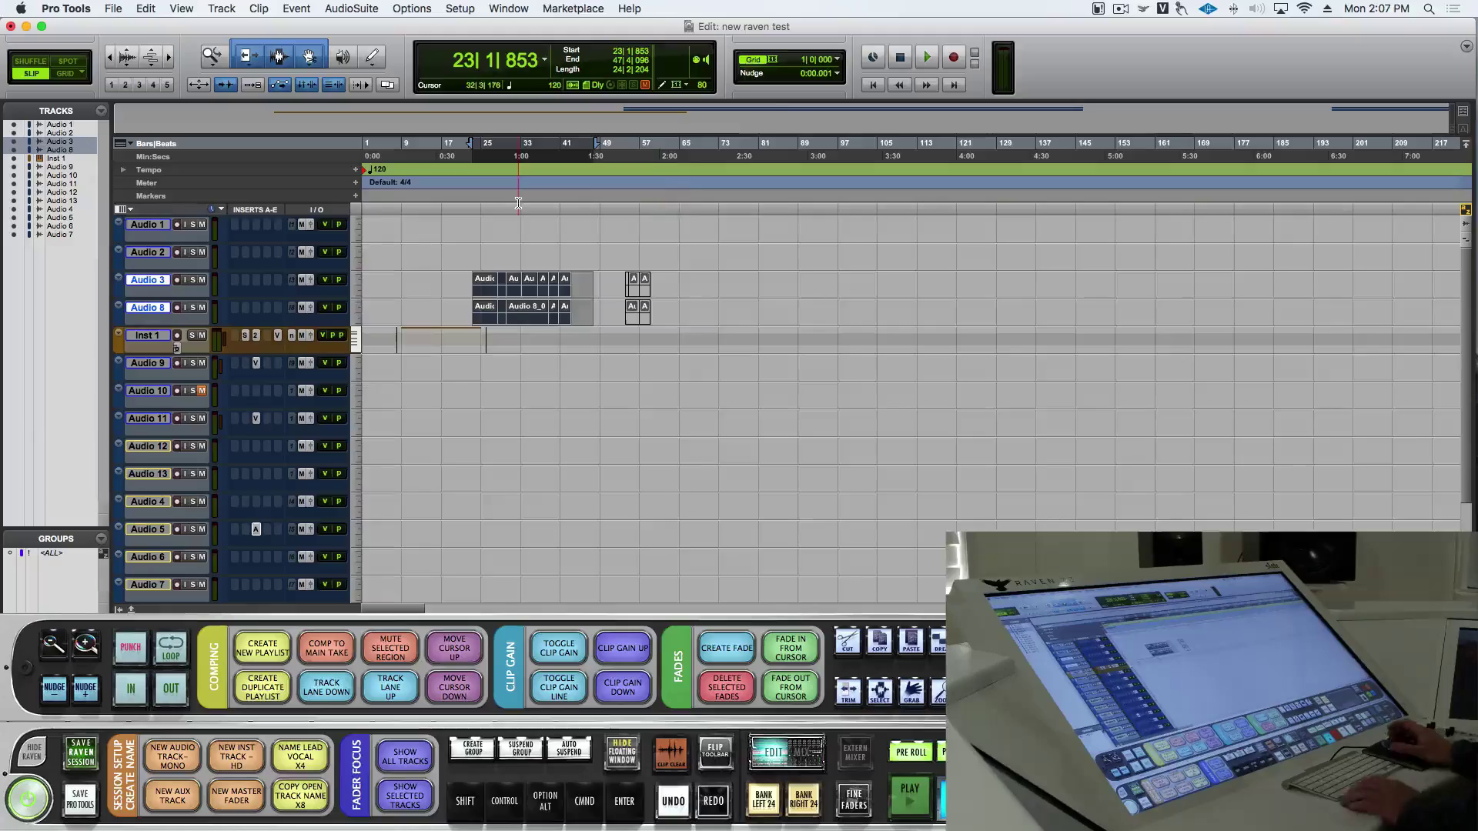
Magnify the screen around Inst 1, open its output fader window and lower the fader to about -9.9 dB
{"action": "key", "text": "ctrl"}
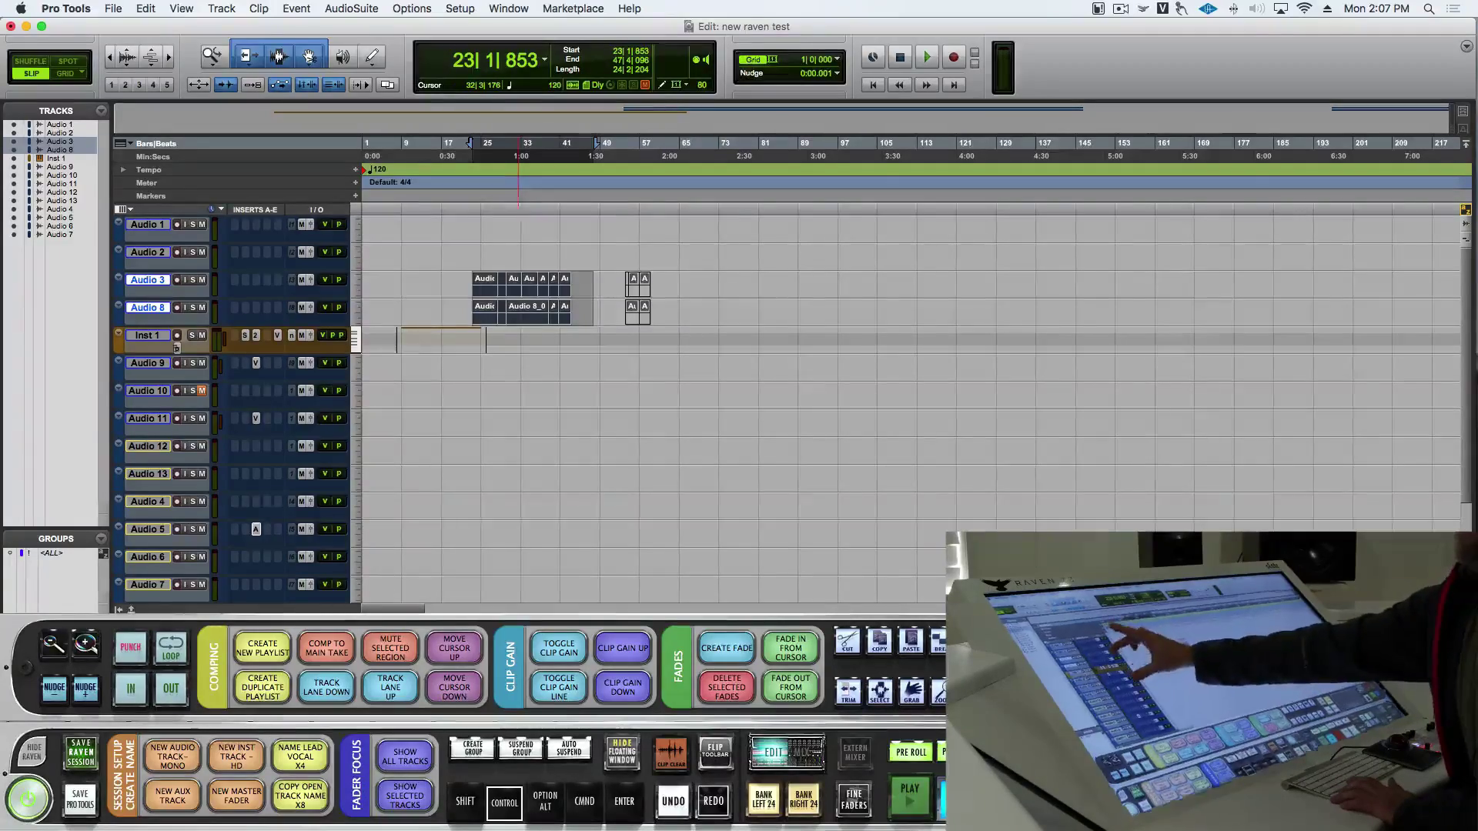
{"action": "scroll", "coordinate": [316, 326], "scroll_direction": "up", "scroll_amount": 10}
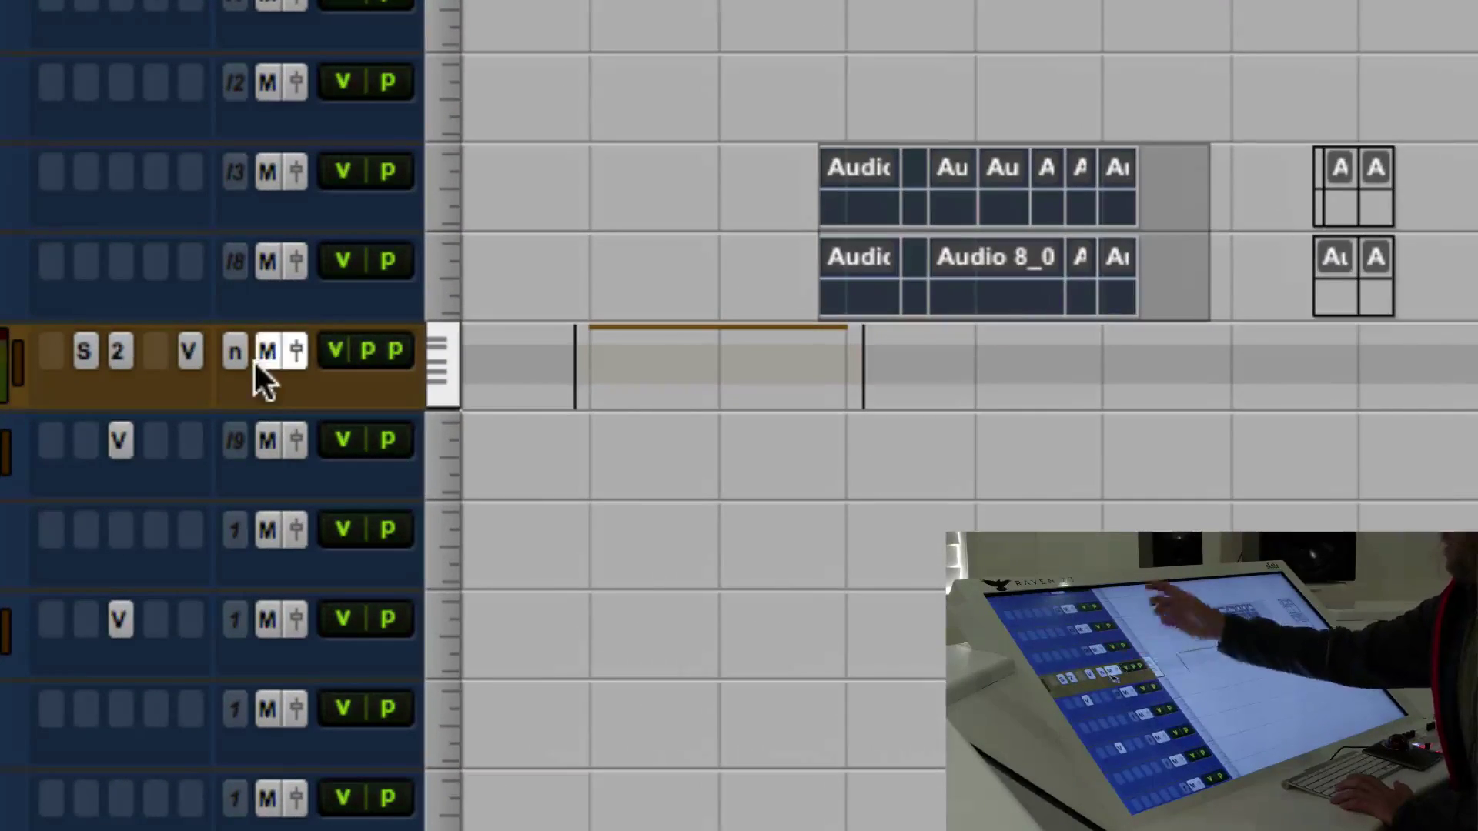
{"action": "scroll", "coordinate": [254, 360], "scroll_direction": "down", "scroll_amount": 10}
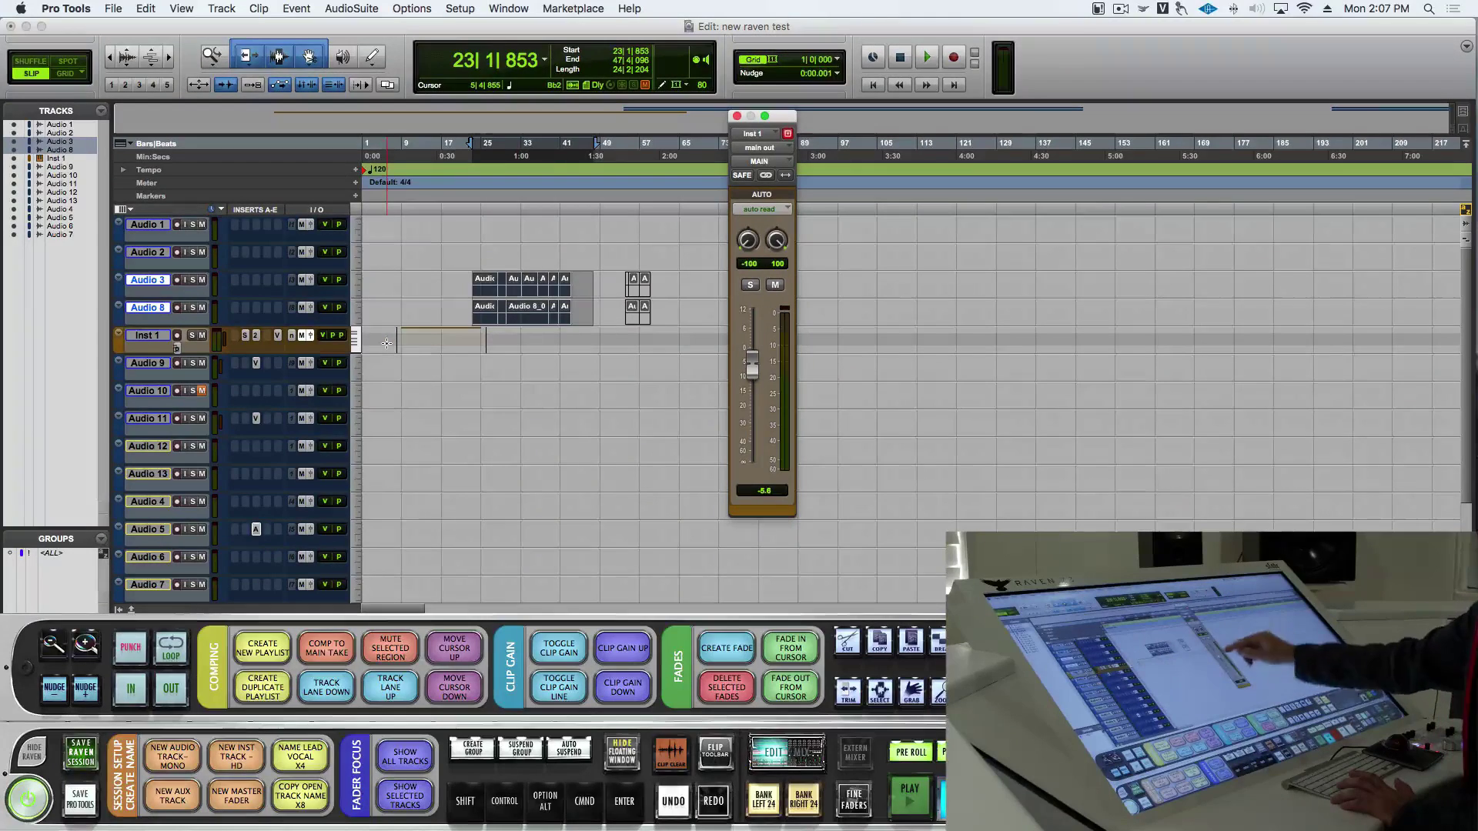
{"action": "mouse_move", "coordinate": [752, 365]}
{"action": "left_mouse_down"}
{"action": "mouse_move", "coordinate": [752, 393]}
{"action": "mouse_move", "coordinate": [752, 377]}
{"action": "left_mouse_up"}
In the Mix window, lower the Audio 11, Audio 12 and Audio 13 faders to about -65.9, -35.6 and -50.3 dB
{"action": "key", "text": "super+equal"}
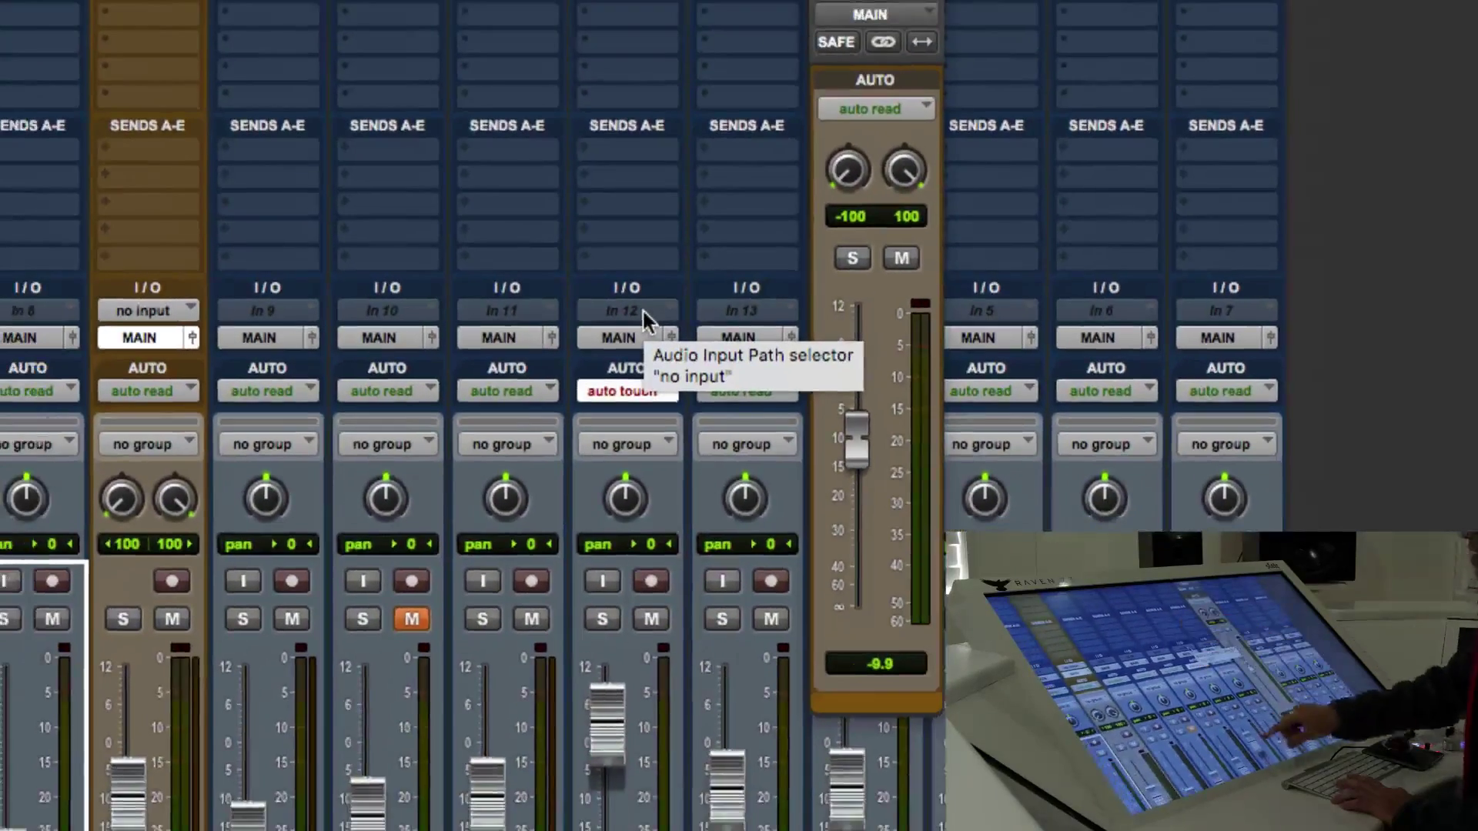
{"action": "key", "text": "super+w"}
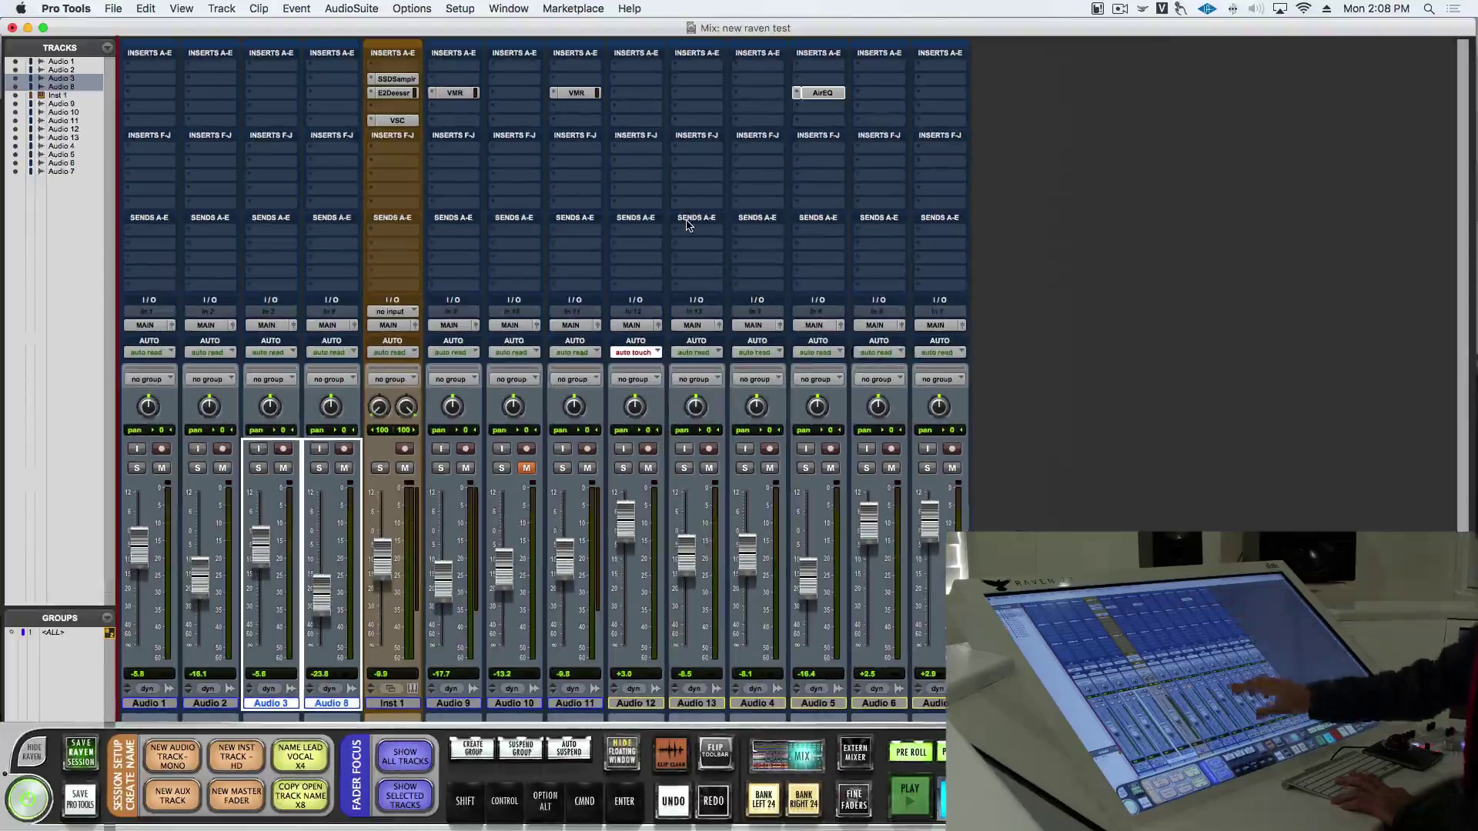
{"action": "left_click_drag", "start_coordinate": [607, 723], "coordinate": [607, 821]}
{"action": "mouse_move", "coordinate": [625, 570]}
{"action": "left_mouse_down"}
{"action": "mouse_move", "coordinate": [625, 585]}
{"action": "mouse_move", "coordinate": [625, 544]}
{"action": "mouse_move", "coordinate": [625, 595]}
{"action": "left_mouse_up"}
{"action": "left_click_drag", "start_coordinate": [685, 556], "coordinate": [625, 605]}
{"action": "left_click_drag", "start_coordinate": [686, 605], "coordinate": [686, 615]}
{"action": "left_click_drag", "start_coordinate": [565, 560], "coordinate": [625, 616]}
{"action": "left_click_drag", "start_coordinate": [686, 615], "coordinate": [686, 629]}
{"action": "left_click_drag", "start_coordinate": [564, 628], "coordinate": [564, 637]}
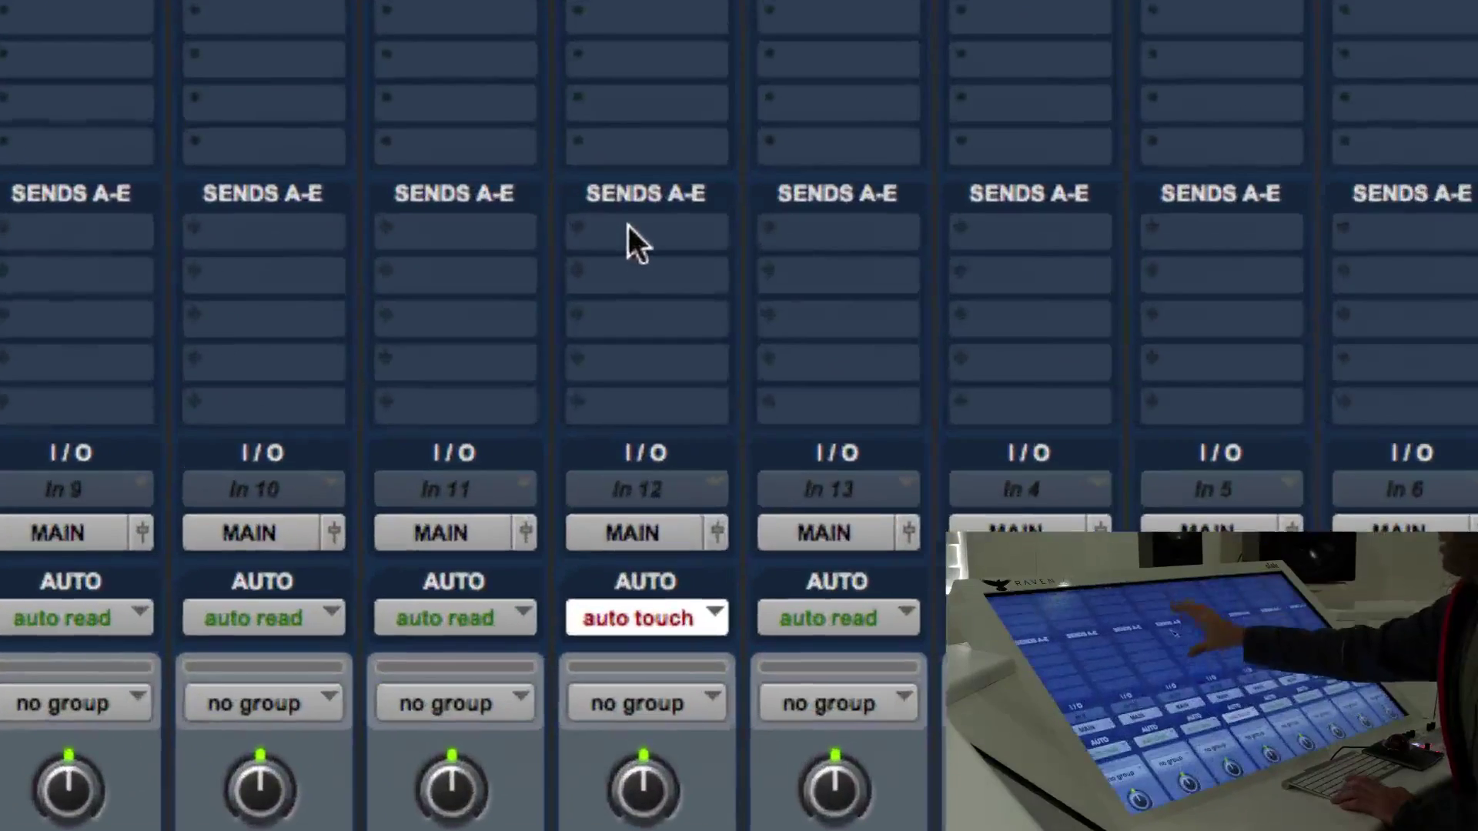
Route send A of Audio 12 to the Audio 1 track and raise its send fader to about +1.9 dB
{"action": "left_click", "coordinate": [630, 233]}
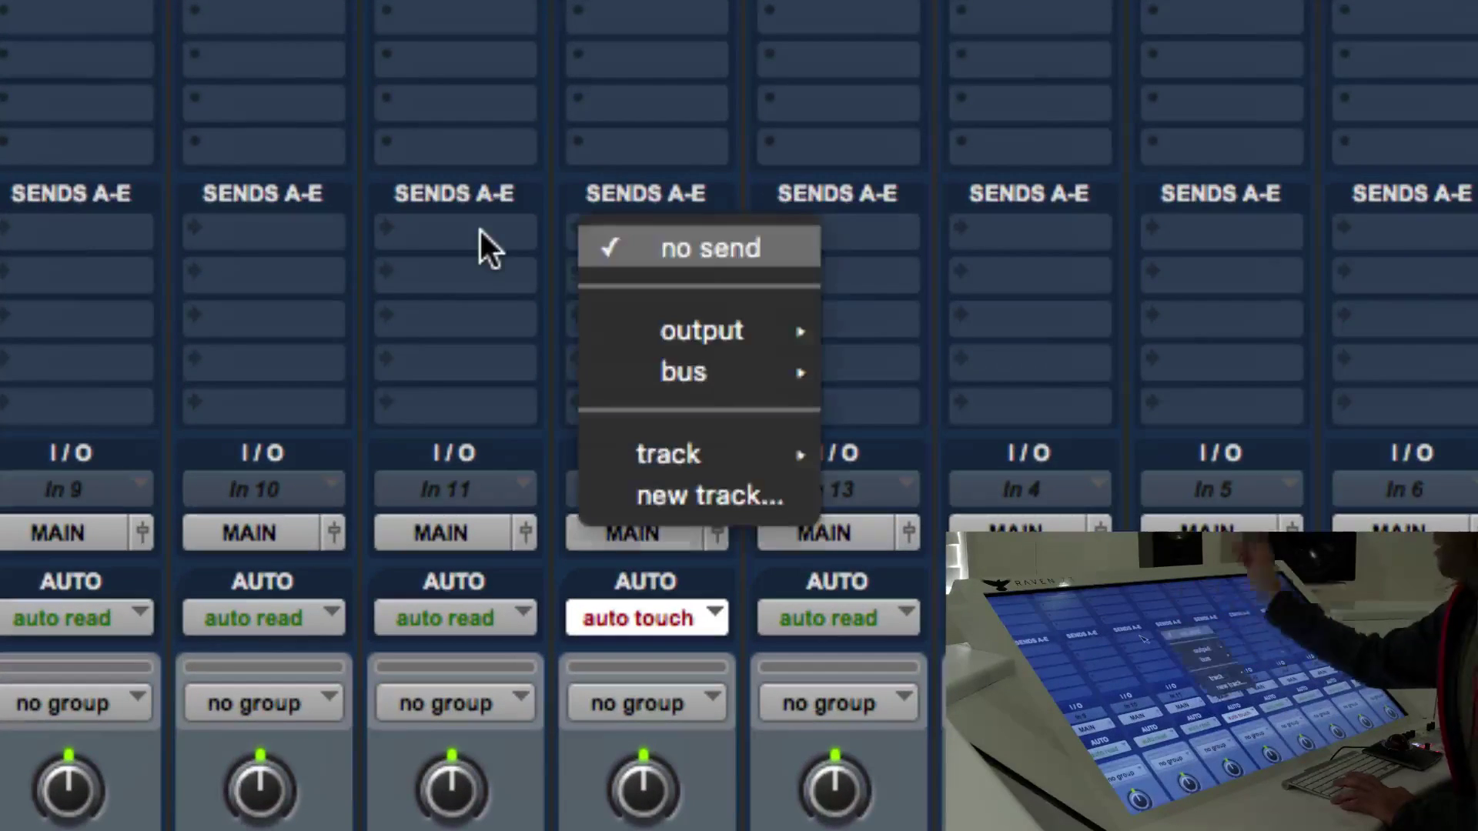
{"action": "left_click", "coordinate": [660, 265]}
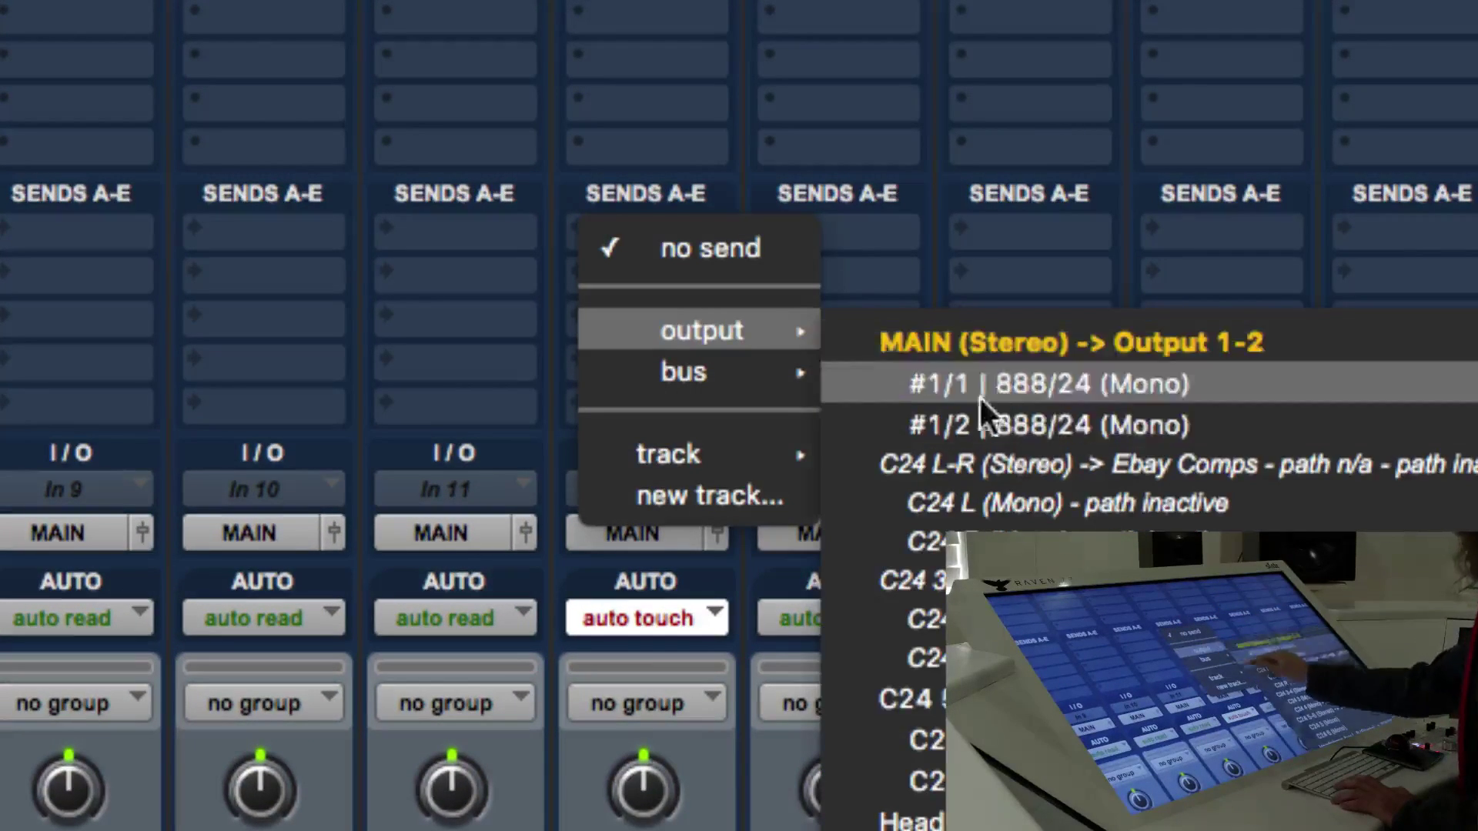
{"action": "mouse_move", "coordinate": [719, 461]}
{"action": "left_click", "coordinate": [902, 468]}
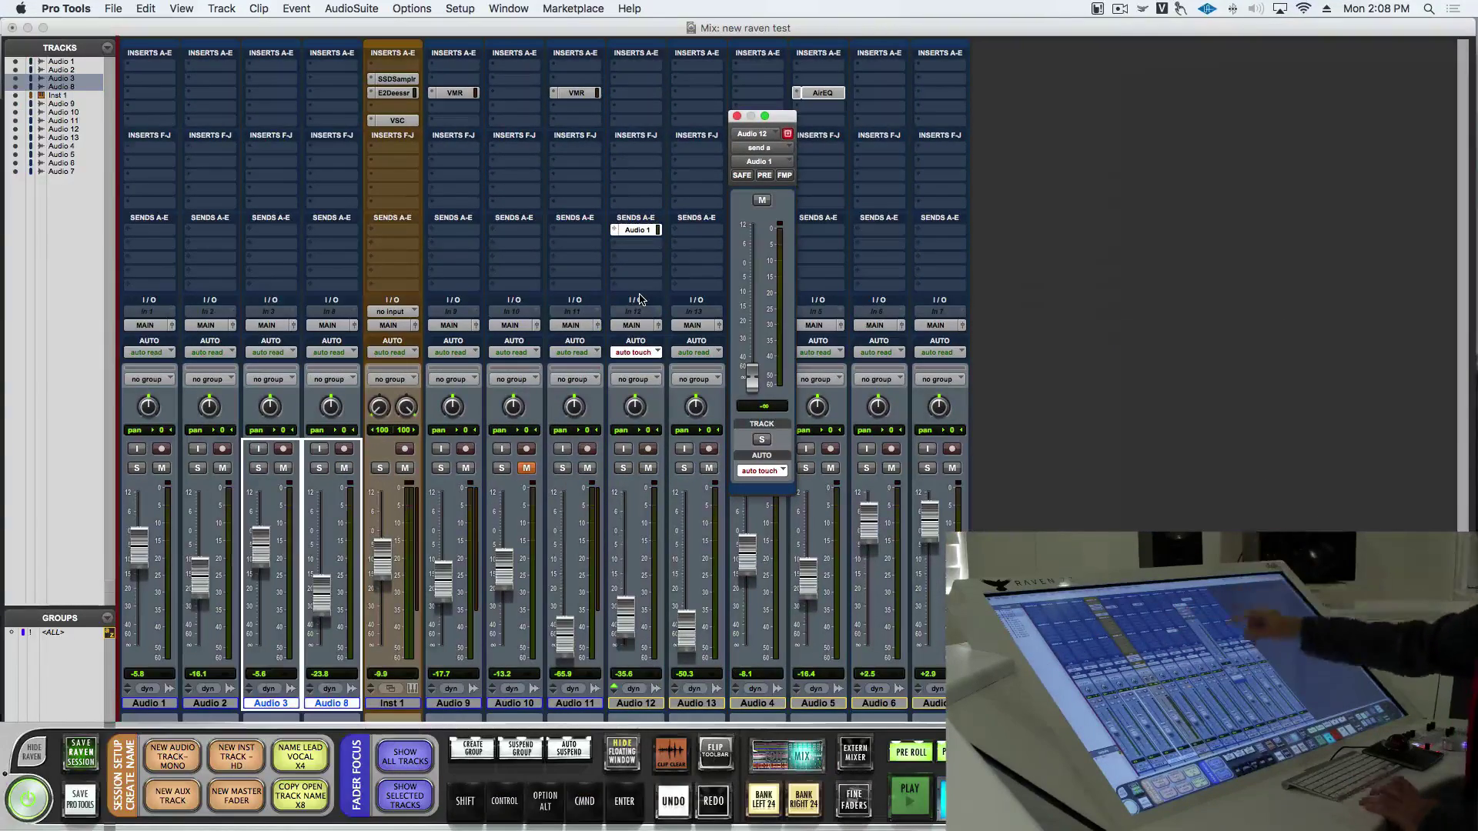
{"action": "left_click_drag", "start_coordinate": [803, 473], "coordinate": [801, 313]}
{"action": "left_click_drag", "start_coordinate": [751, 262], "coordinate": [751, 256]}
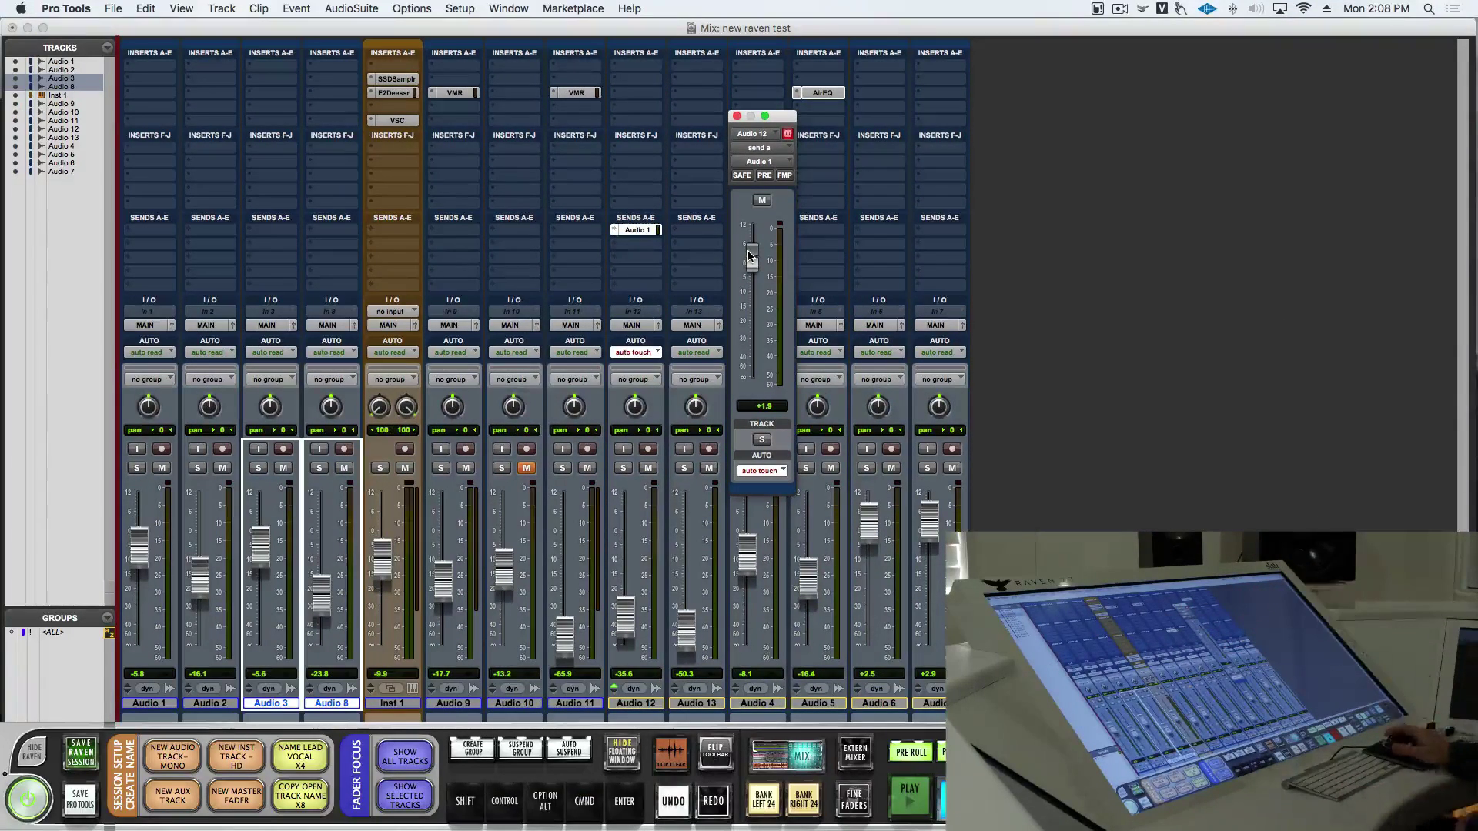
Export the current gesture profile to the Desktop under the name "new mti1 gestures"
{"action": "left_click", "coordinate": [1180, 8]}
{"action": "left_click", "coordinate": [1220, 134]}
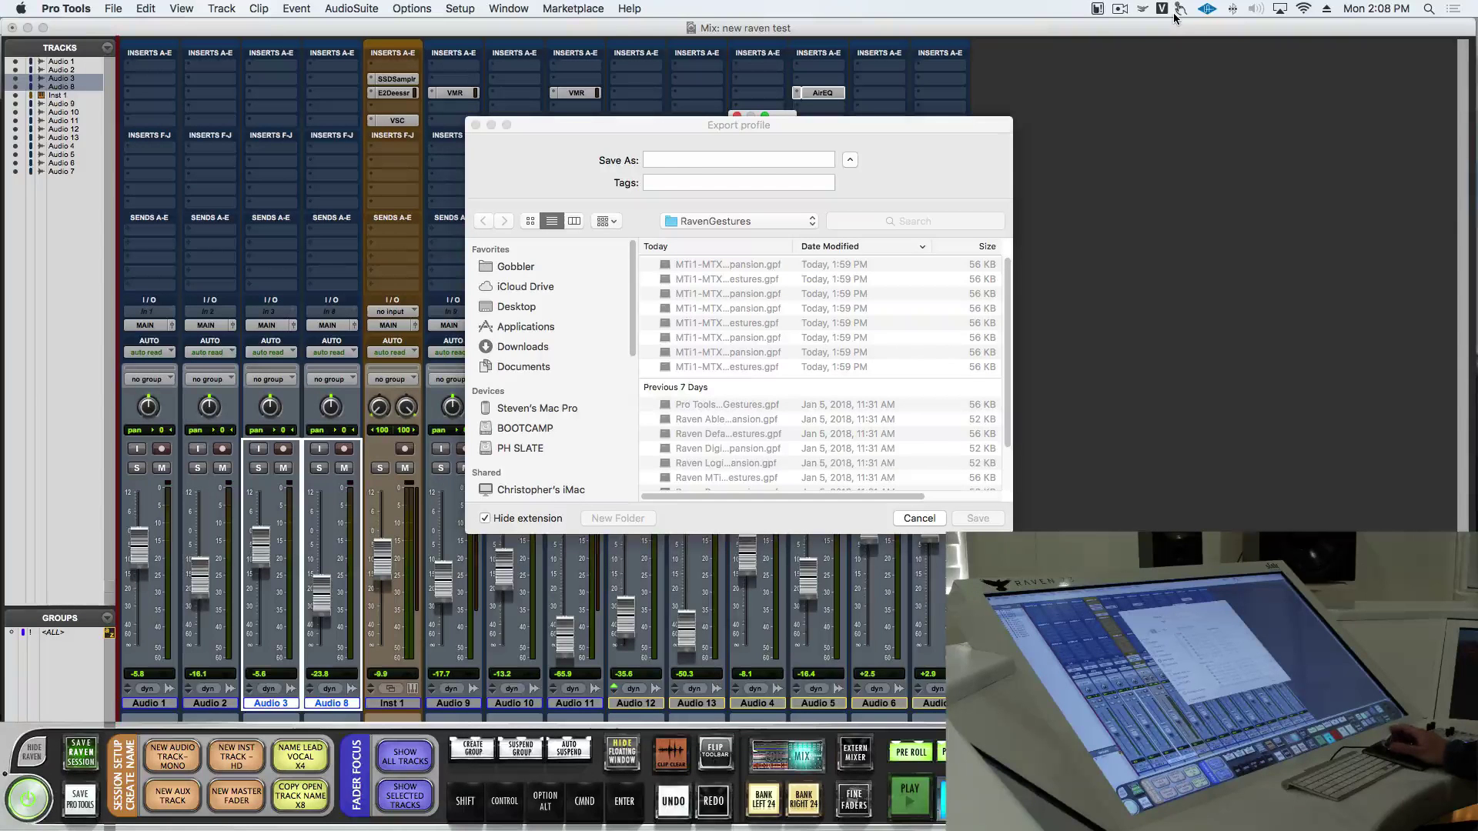
{"action": "left_click", "coordinate": [569, 307]}
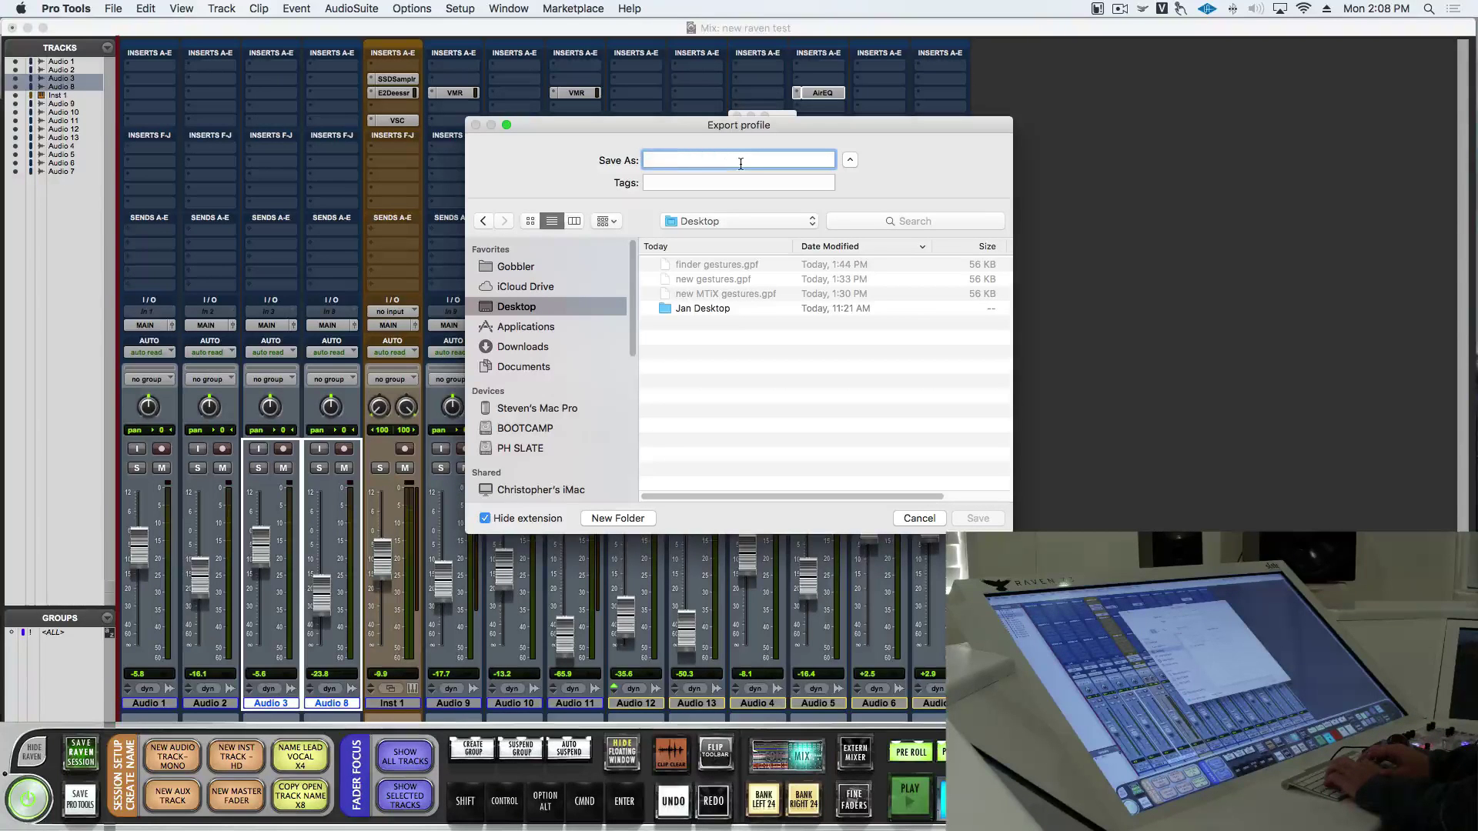
{"action": "type", "text": "new mti1 gre"}
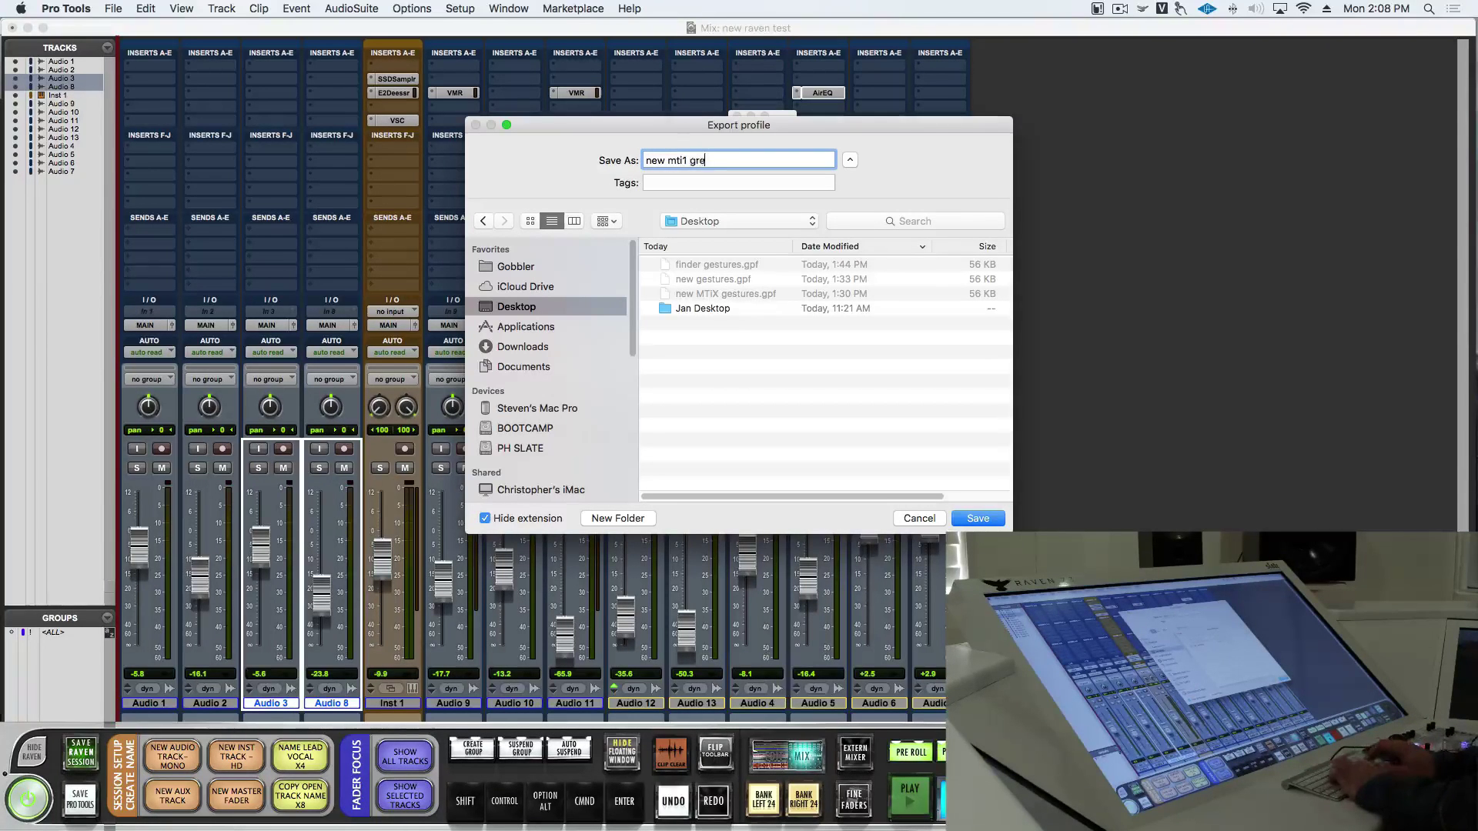
{"action": "type", "text": "tur"}
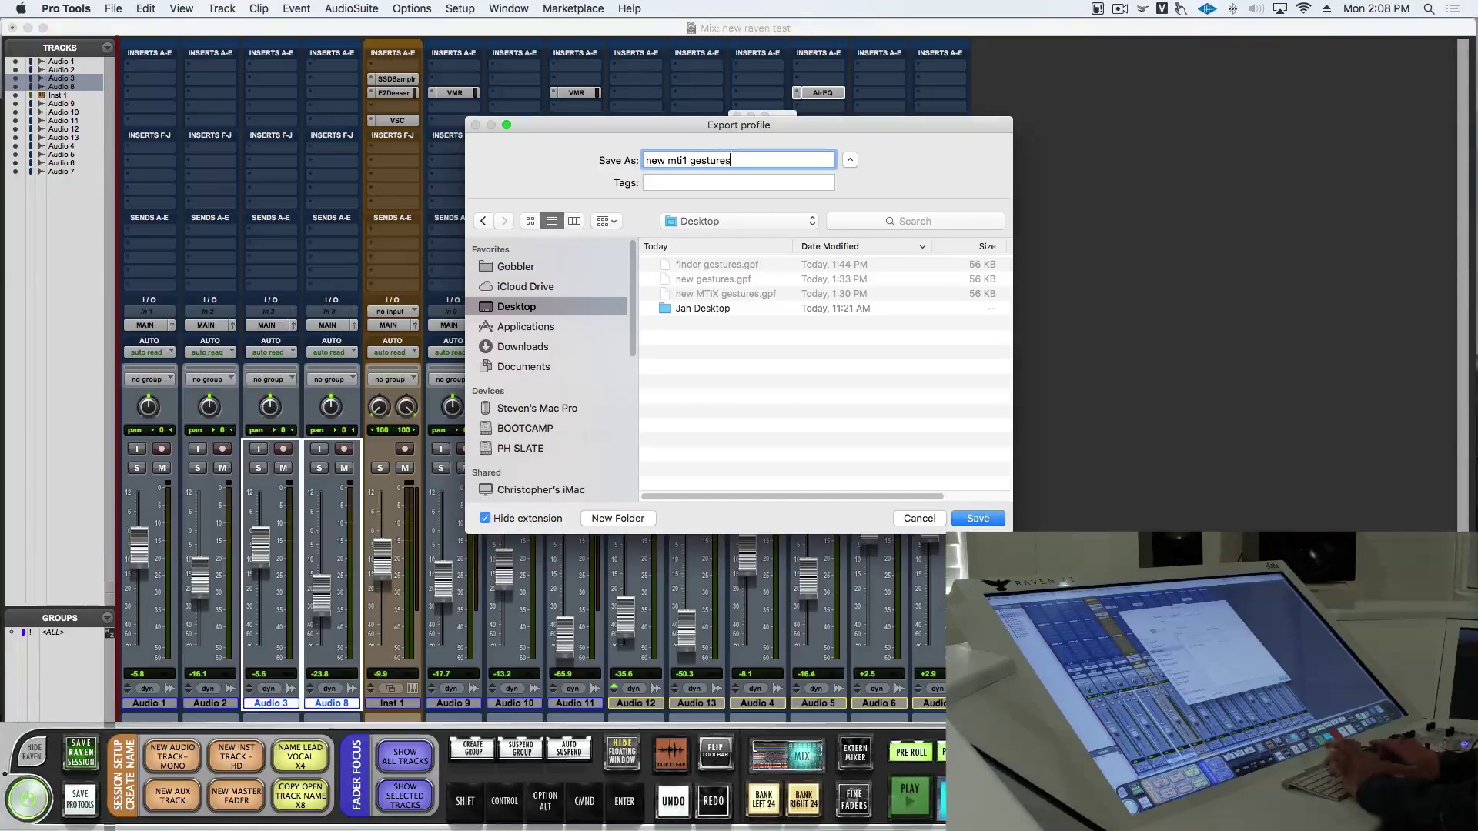
{"action": "type", "text": "es"}
{"action": "key", "text": "Return"}
{"action": "left_click", "coordinate": [798, 149]}
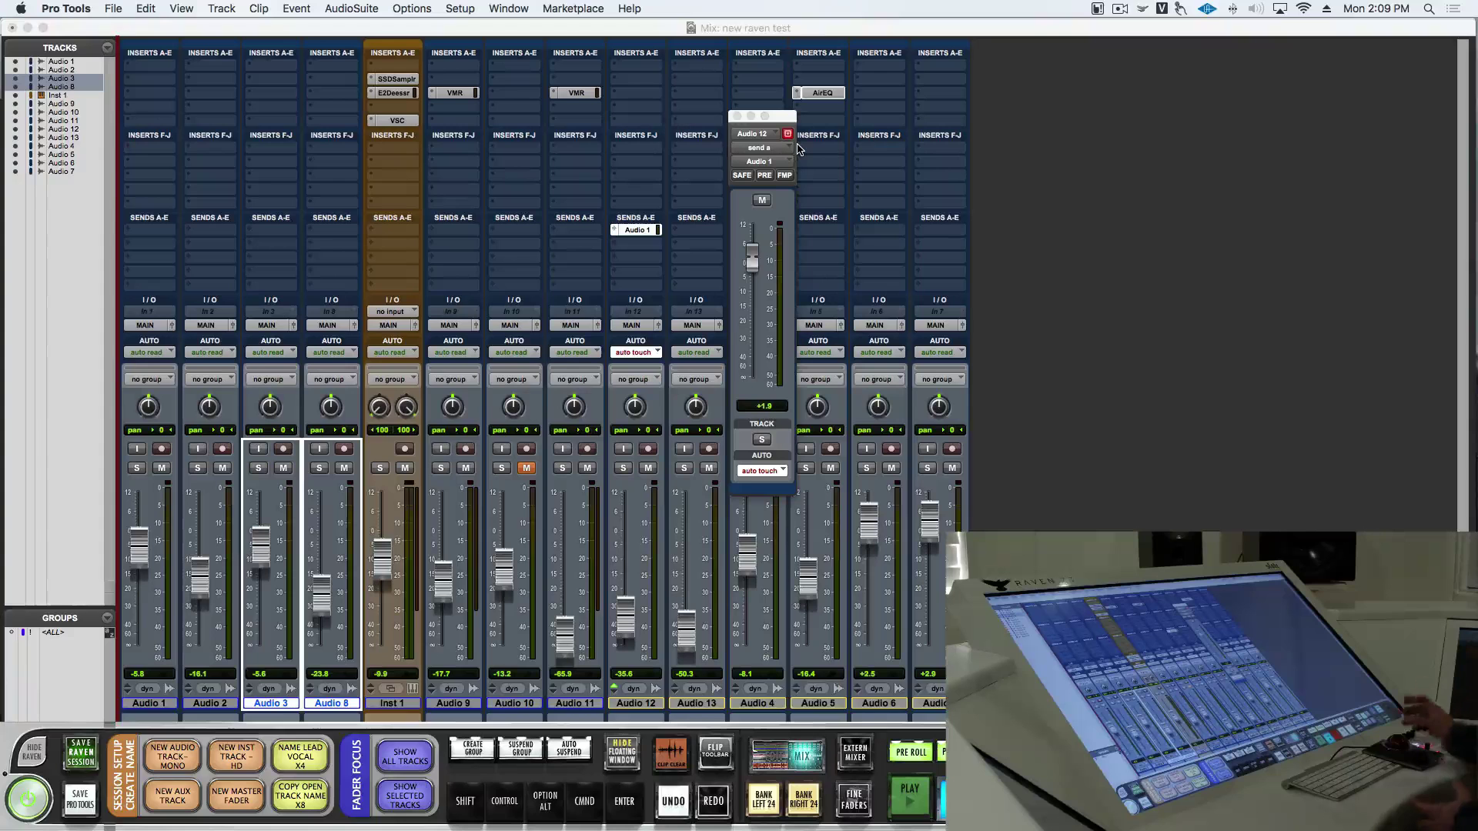
Switch to the Edit window, show the UPDD Gestures Log and clear its entries
{"action": "key", "text": "super+="}
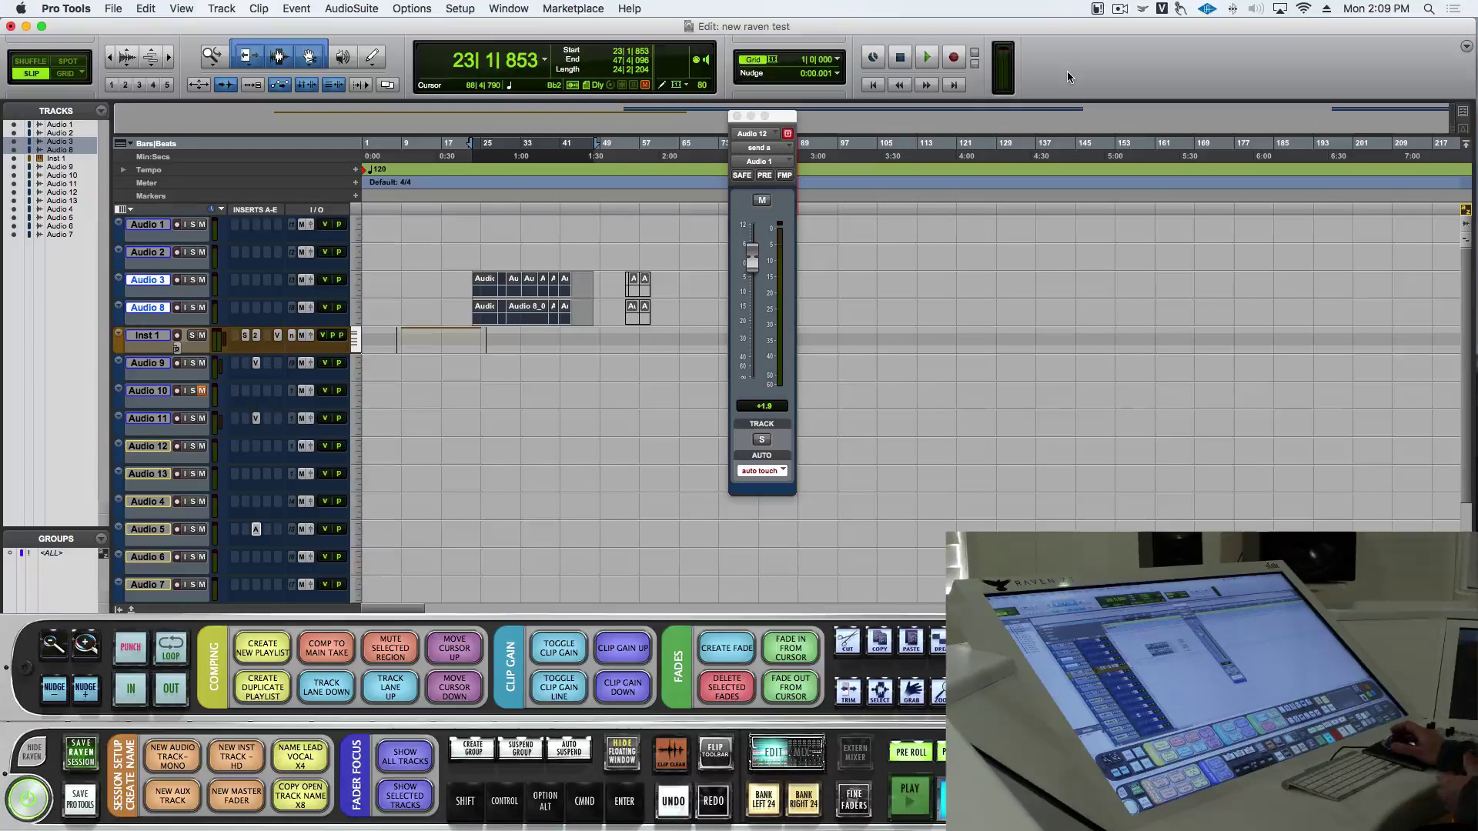
{"action": "left_click", "coordinate": [1180, 8]}
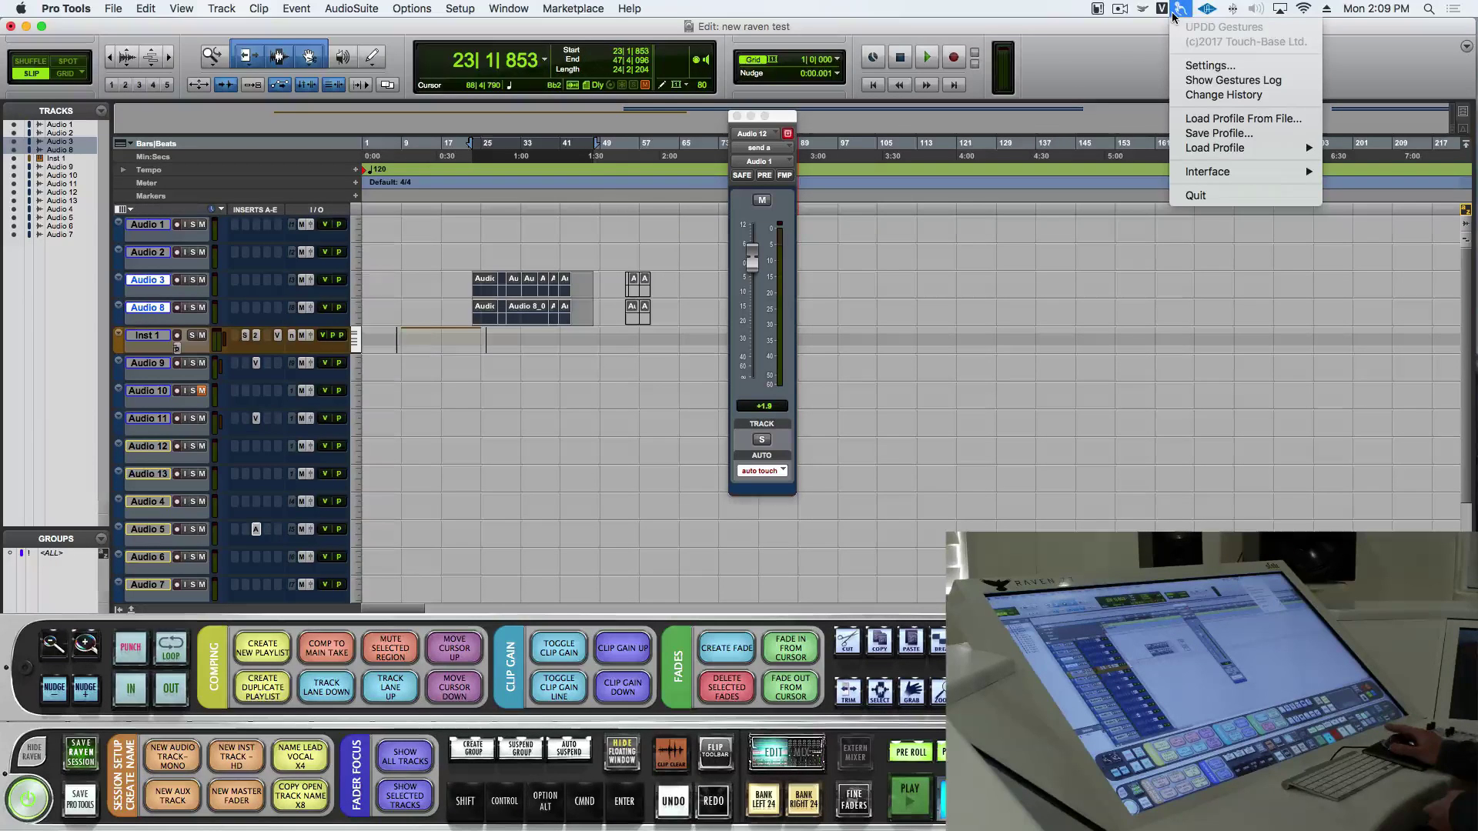
{"action": "left_click", "coordinate": [1220, 80]}
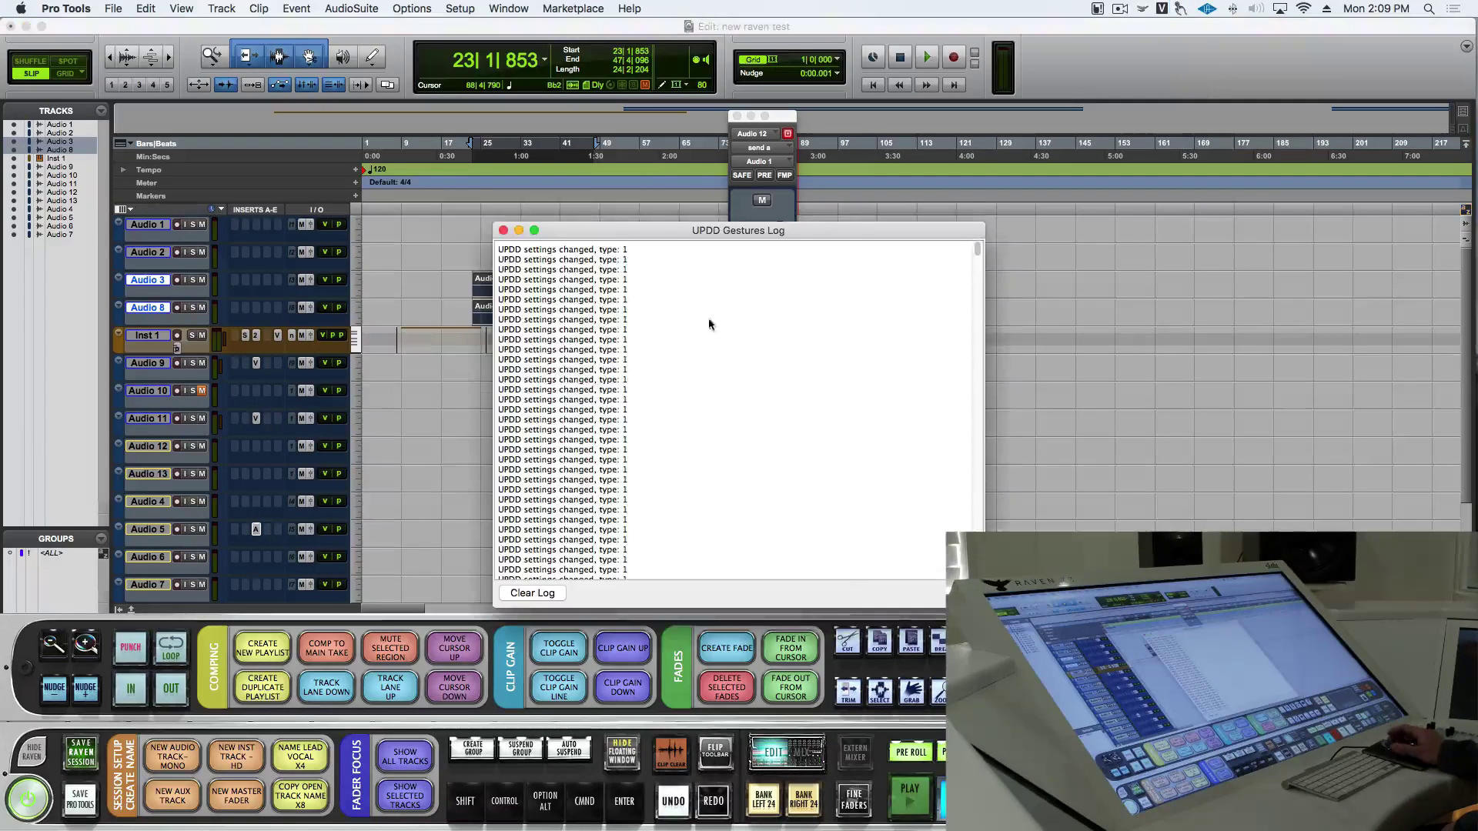
{"action": "left_click", "coordinate": [544, 590]}
Move the Mix and MIDI Editor windows out of the way and arrange the gestures log beside the Edit window
{"action": "left_click_drag", "start_coordinate": [576, 219], "coordinate": [127, 88]}
{"action": "left_click_drag", "start_coordinate": [75, 28], "coordinate": [689, 75]}
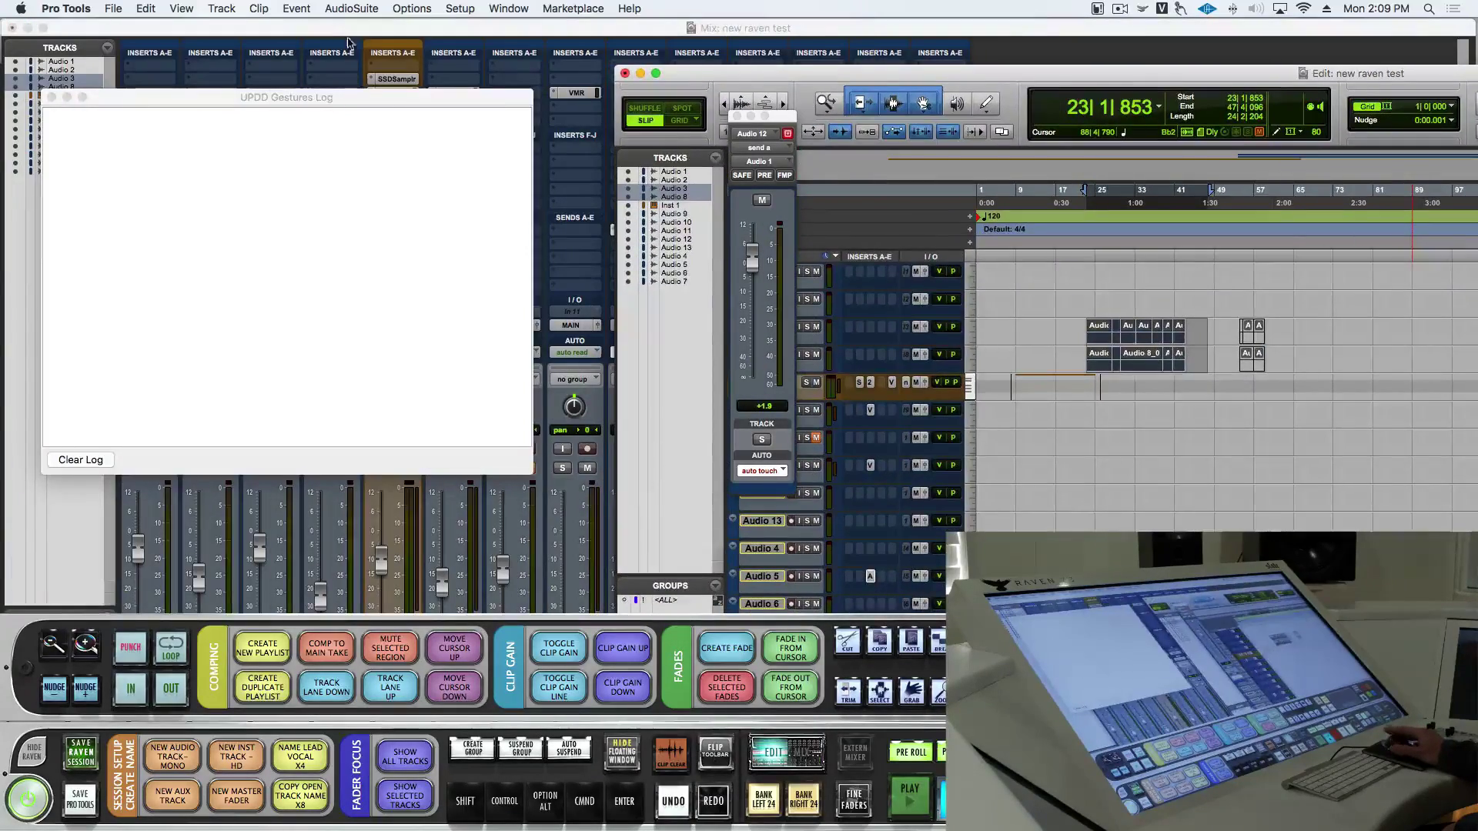
{"action": "left_click_drag", "start_coordinate": [327, 28], "coordinate": [1284, 193]}
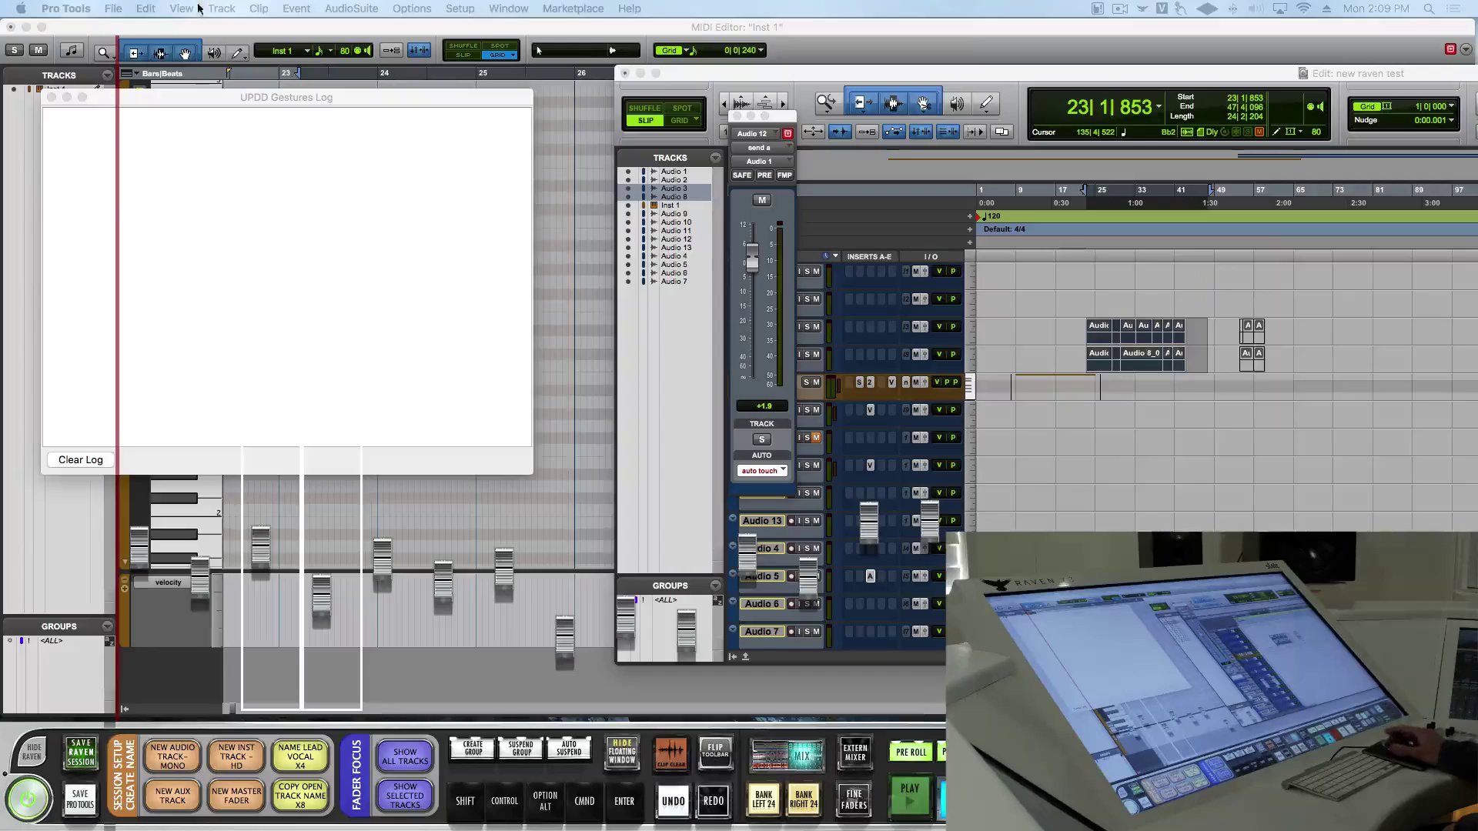
{"action": "left_click_drag", "start_coordinate": [102, 22], "coordinate": [1232, 138]}
{"action": "left_click_drag", "start_coordinate": [717, 80], "coordinate": [719, 77]}
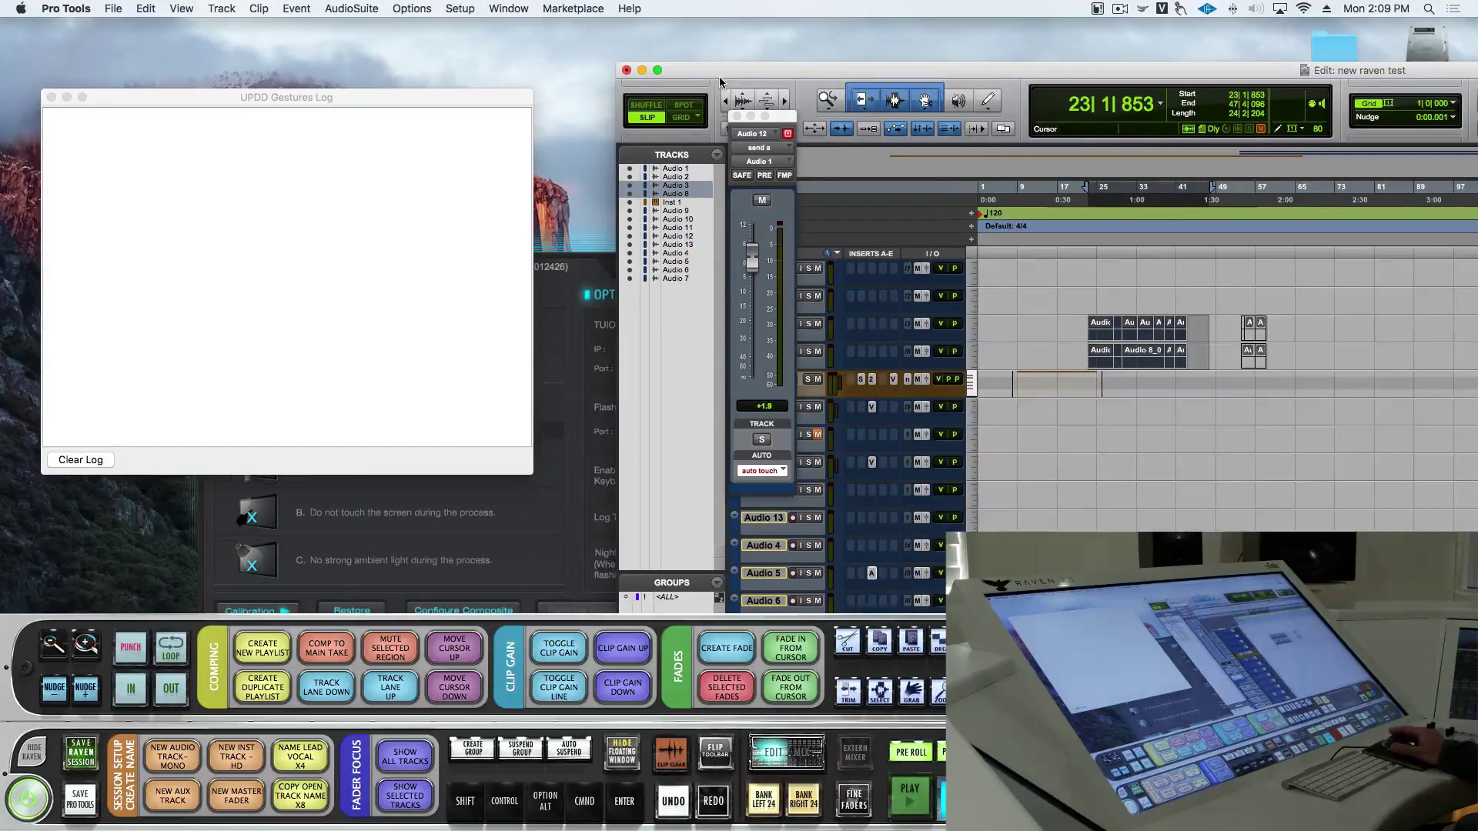
{"action": "left_click_drag", "start_coordinate": [425, 95], "coordinate": [403, 50]}
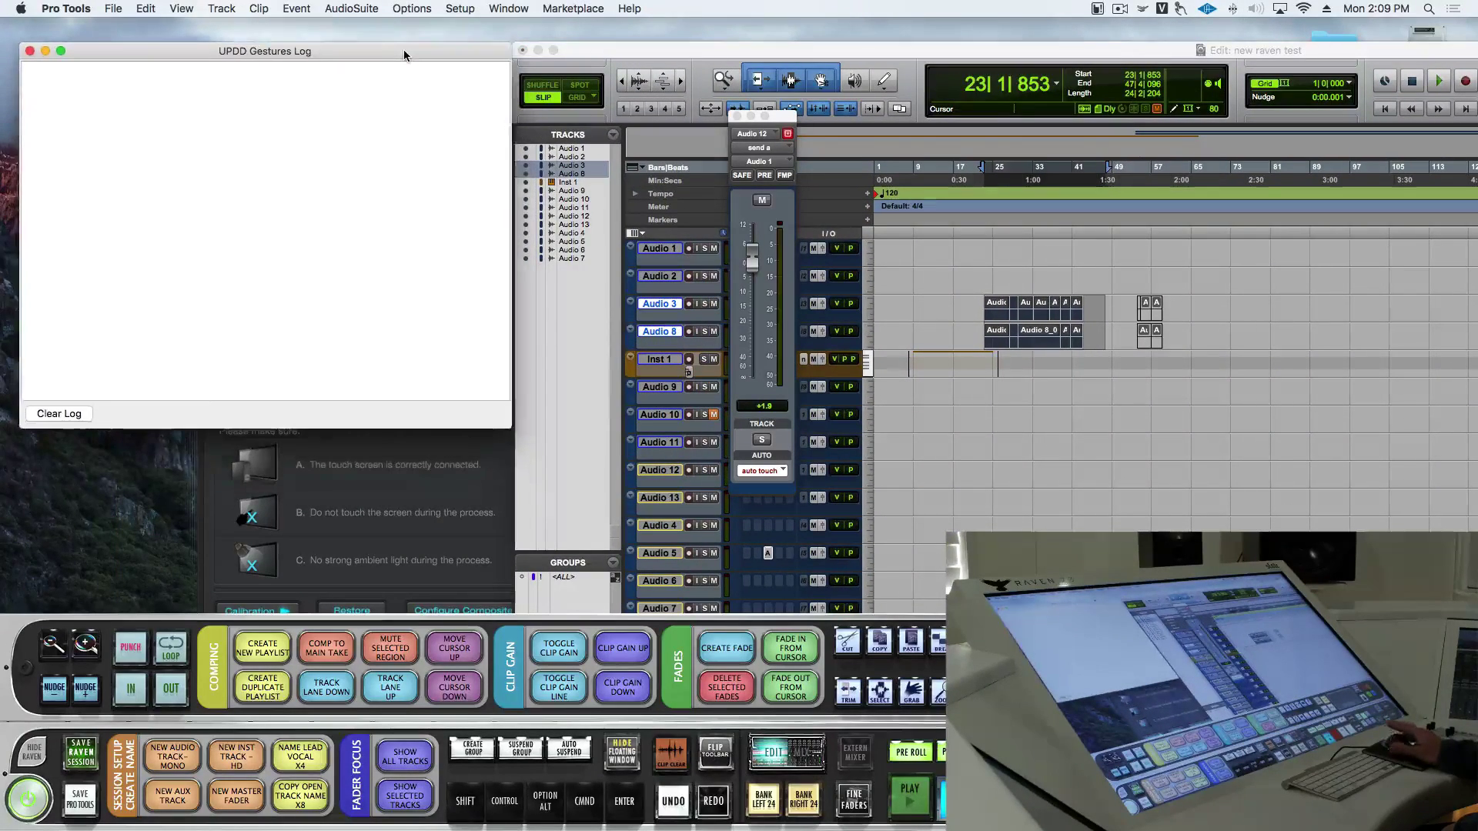
Test the three-finger swipes down and up on the Edit window tracks and check in the log which gestures and actions are detected
{"action": "left_click", "coordinate": [929, 308]}
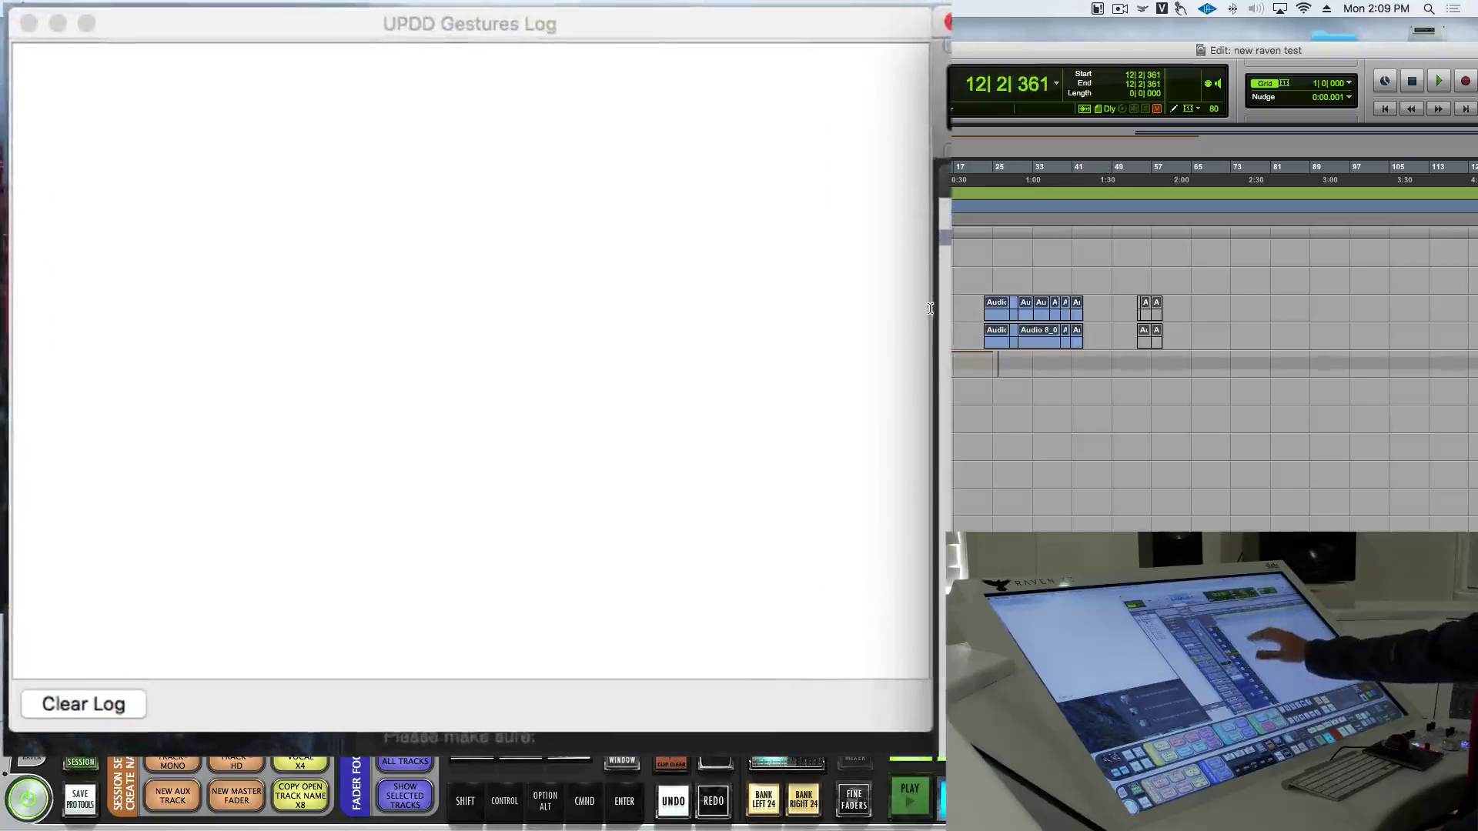
{"action": "key", "text": "e"}
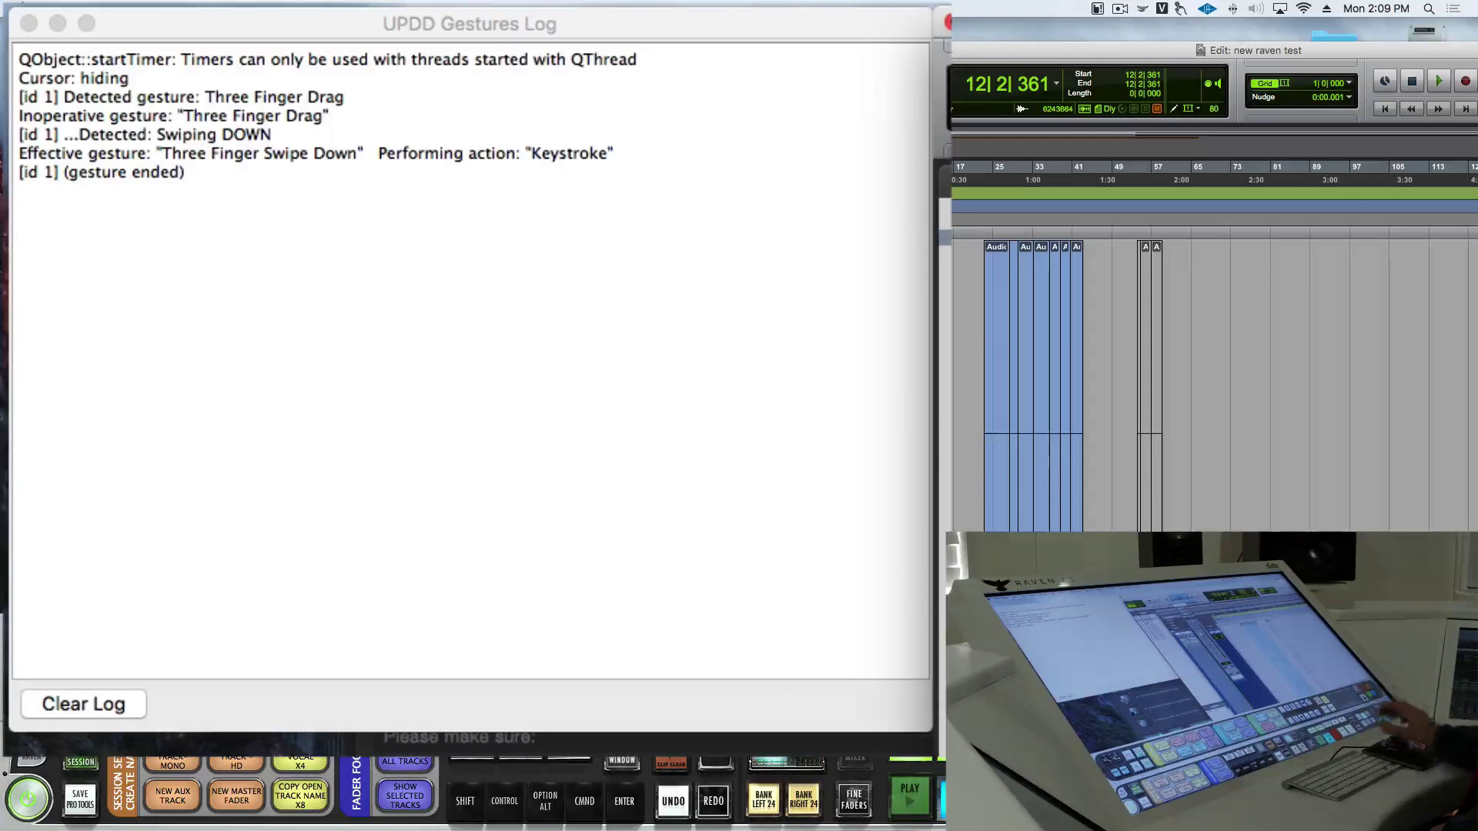
{"action": "left_click_drag", "start_coordinate": [330, 130], "coordinate": [172, 116]}
{"action": "left_click", "coordinate": [199, 141]}
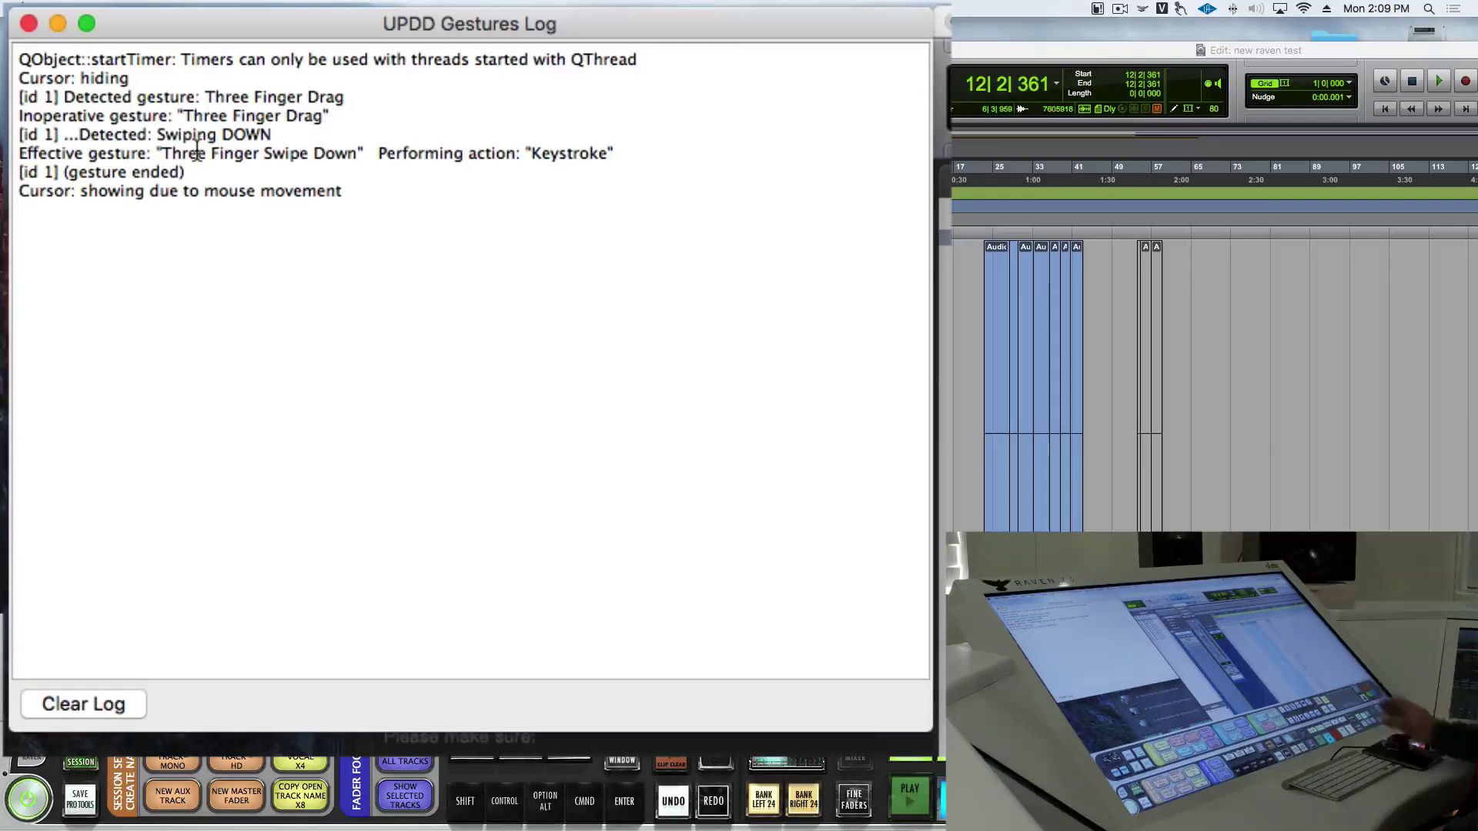
{"action": "left_click", "coordinate": [943, 375]}
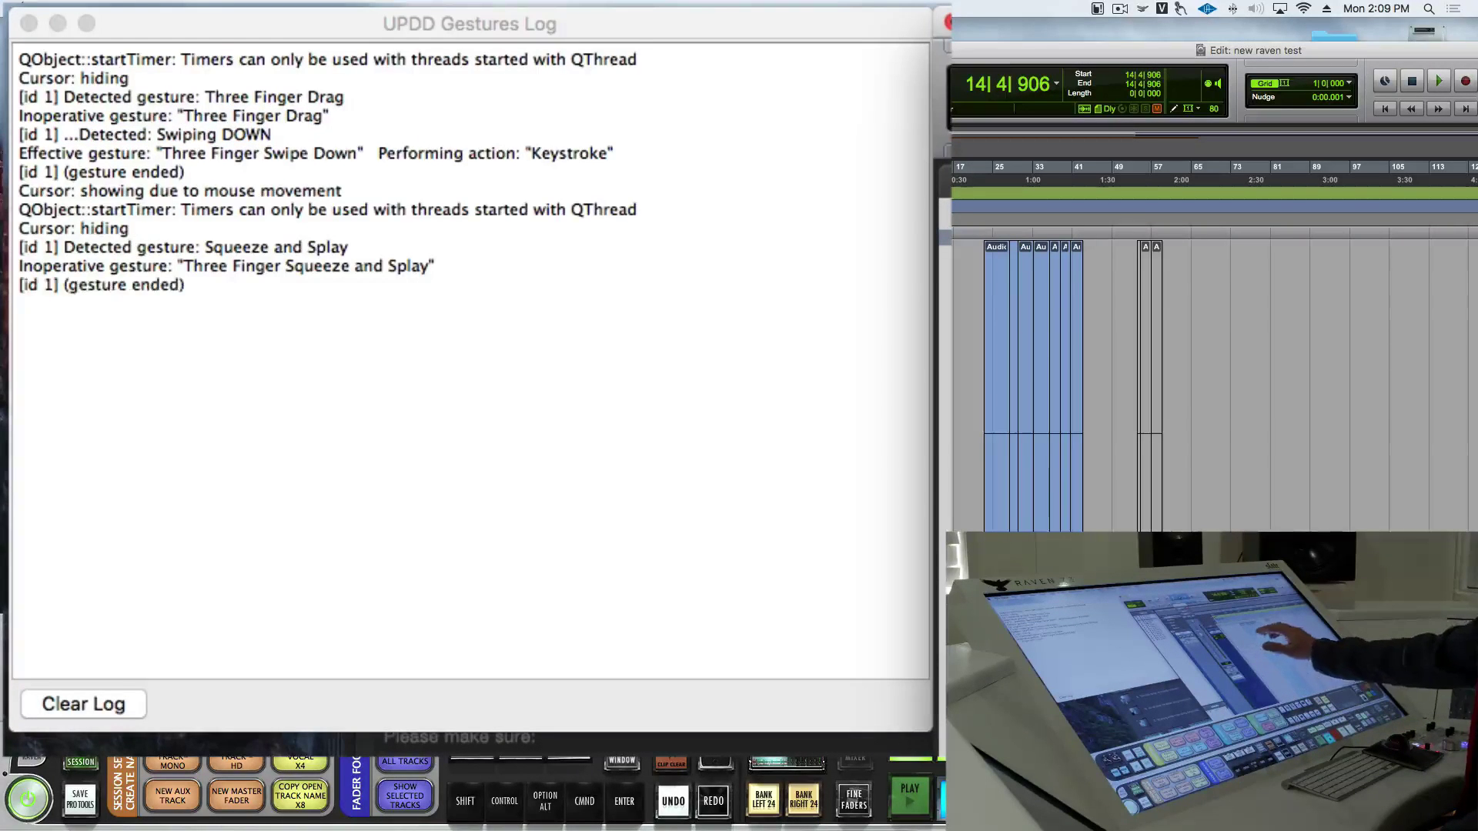
{"action": "left_click", "coordinate": [947, 418]}
{"action": "key", "text": "e"}
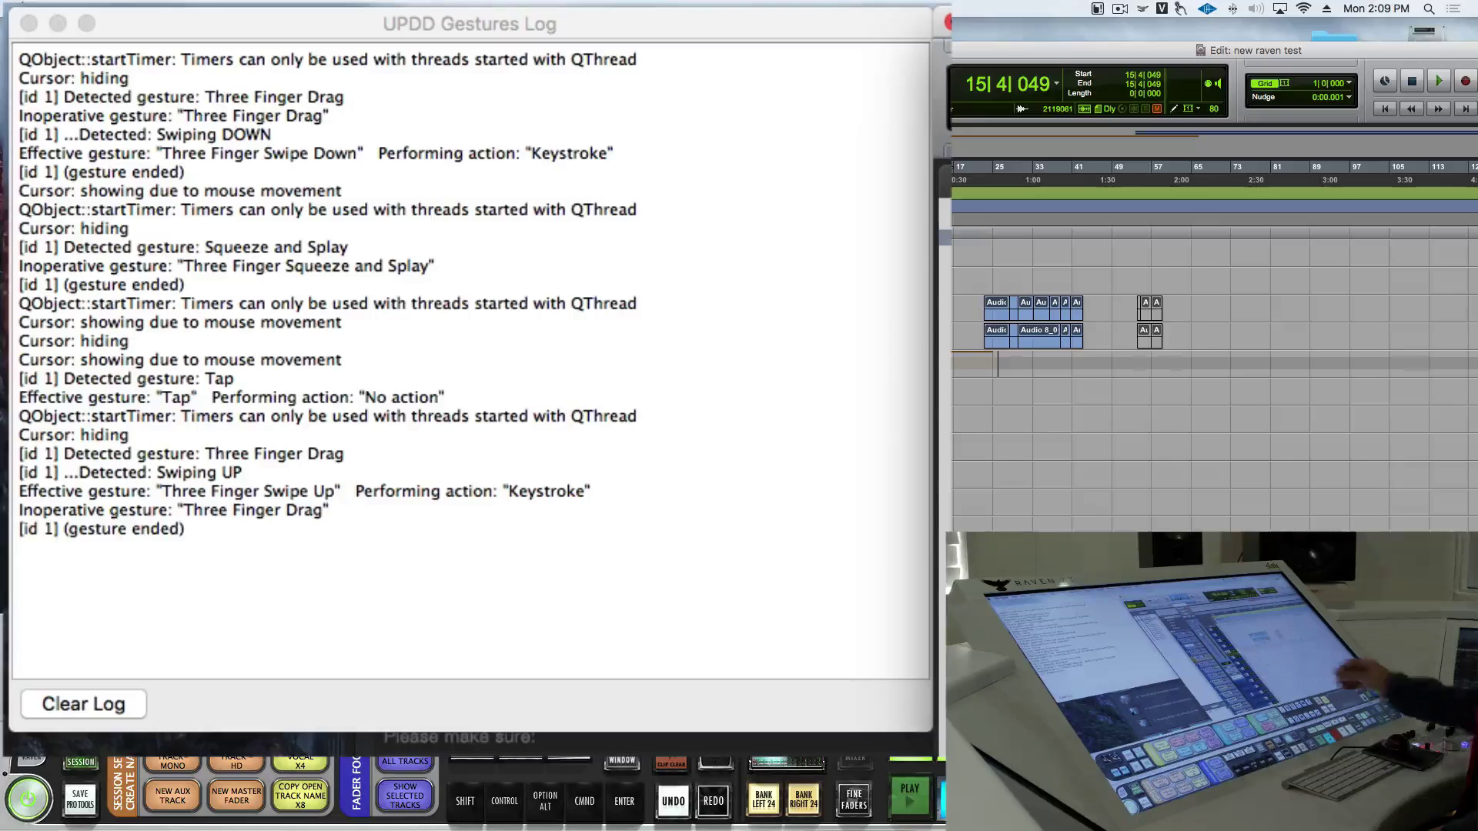
{"action": "left_click_drag", "start_coordinate": [371, 511], "coordinate": [49, 493]}
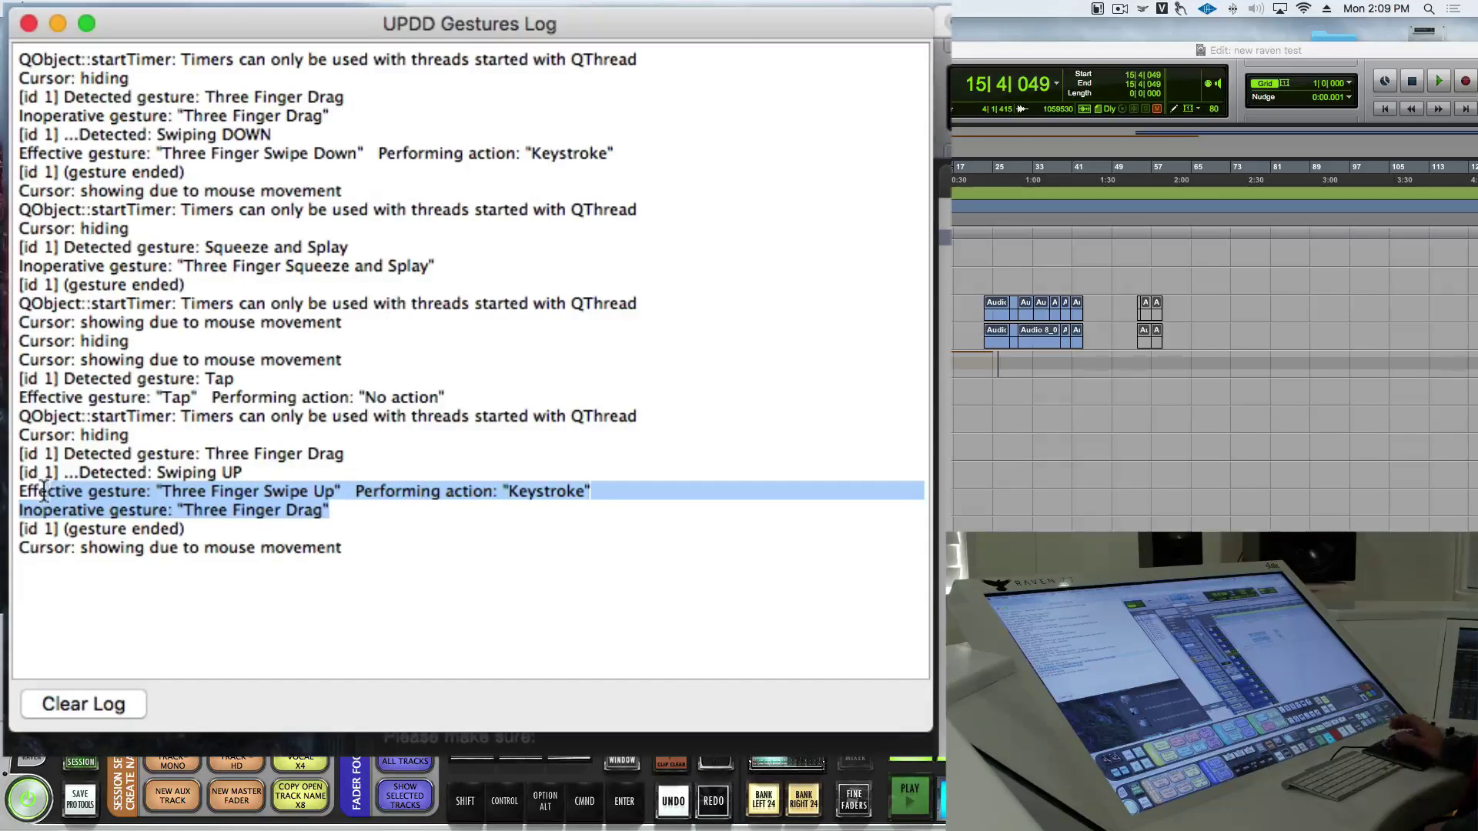
Select a range across the Audio 3 and Audio 8 clips, test the rotate left and right gestures, and examine their log entries
{"action": "left_click_drag", "start_coordinate": [962, 324], "coordinate": [1114, 324]}
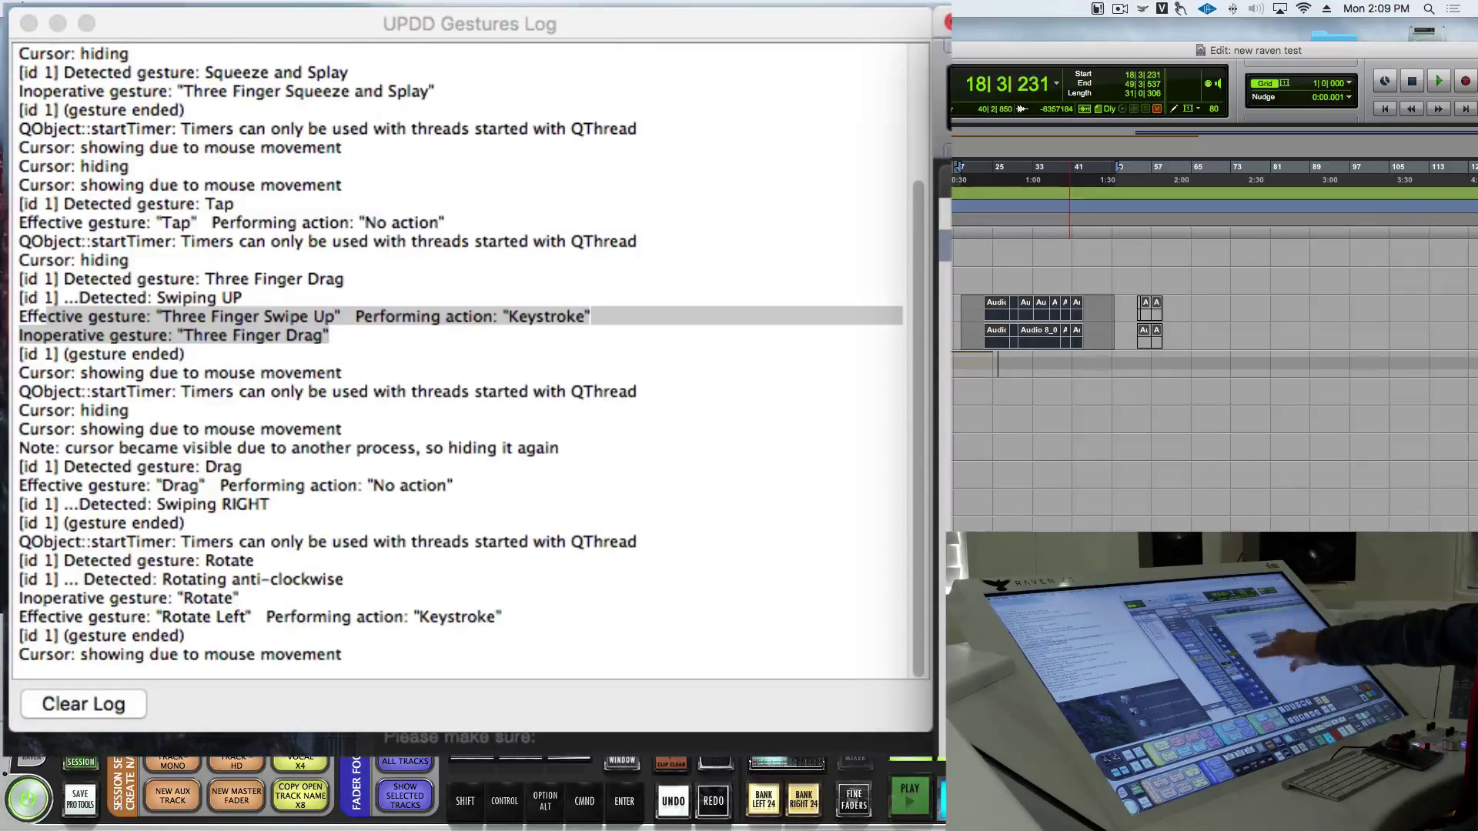
{"action": "key", "text": "super+shift+z"}
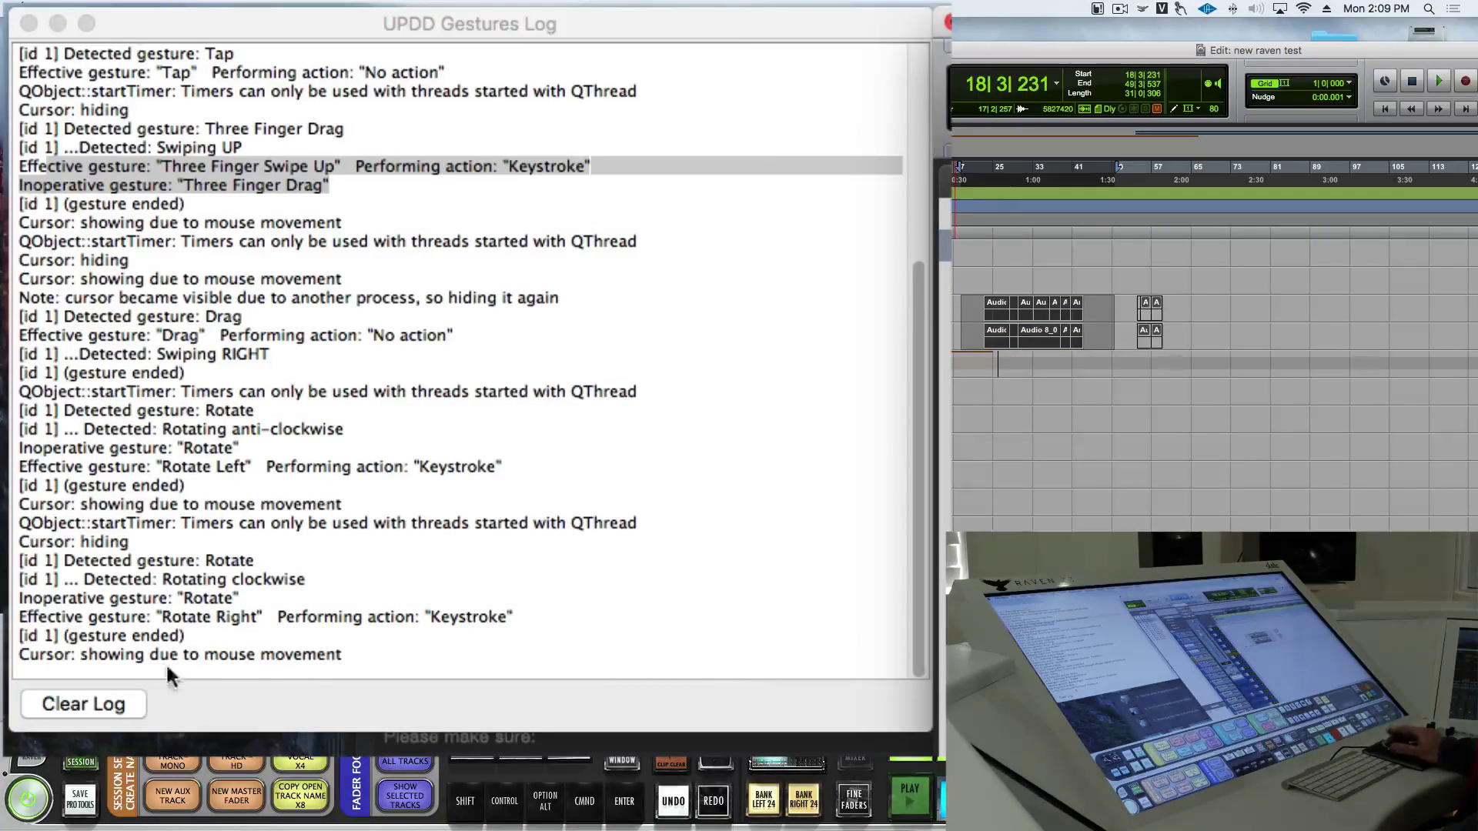
{"action": "left_click_drag", "start_coordinate": [206, 637], "coordinate": [15, 599]}
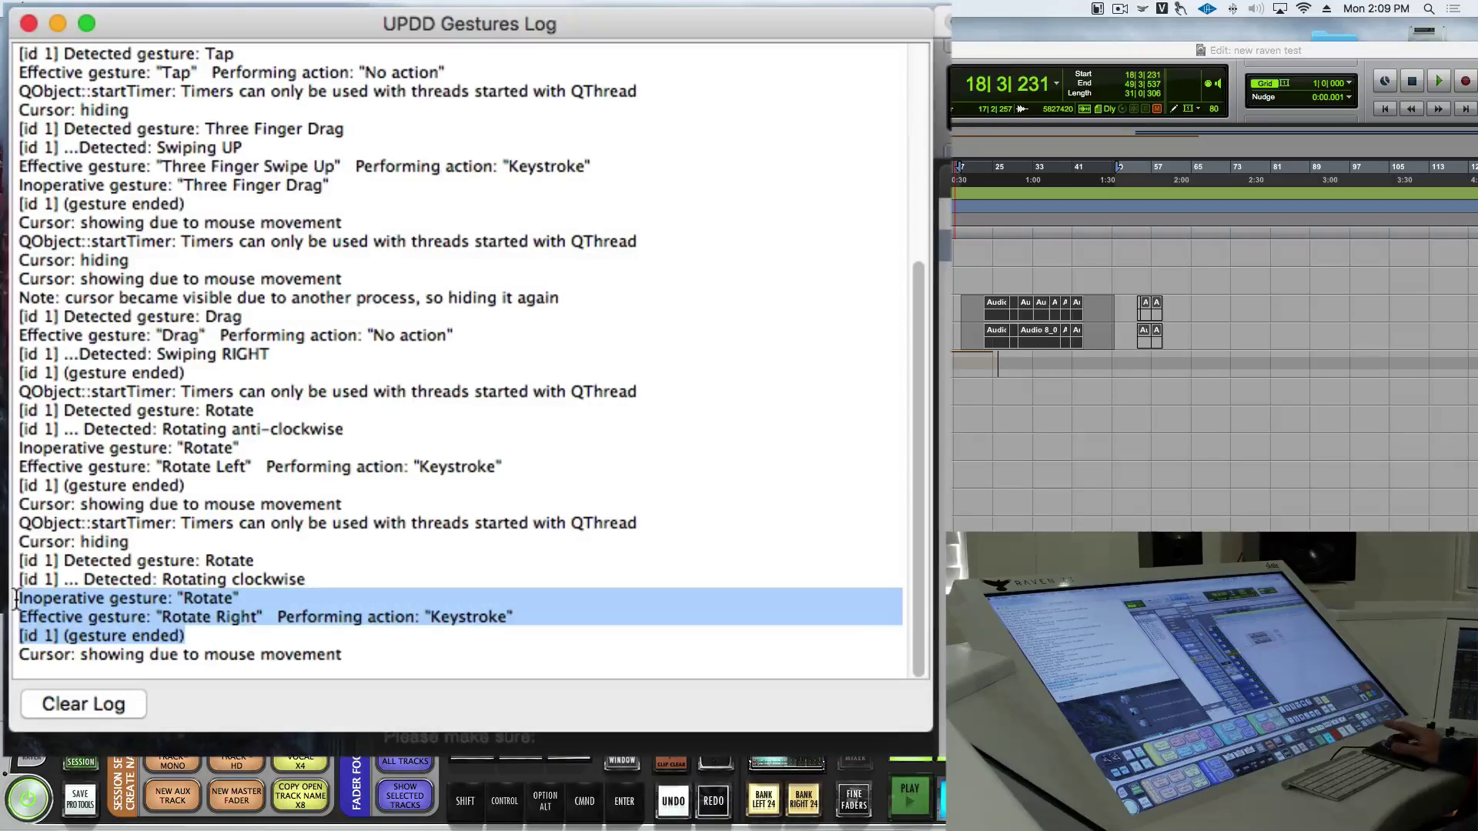
{"action": "left_click", "coordinate": [302, 633]}
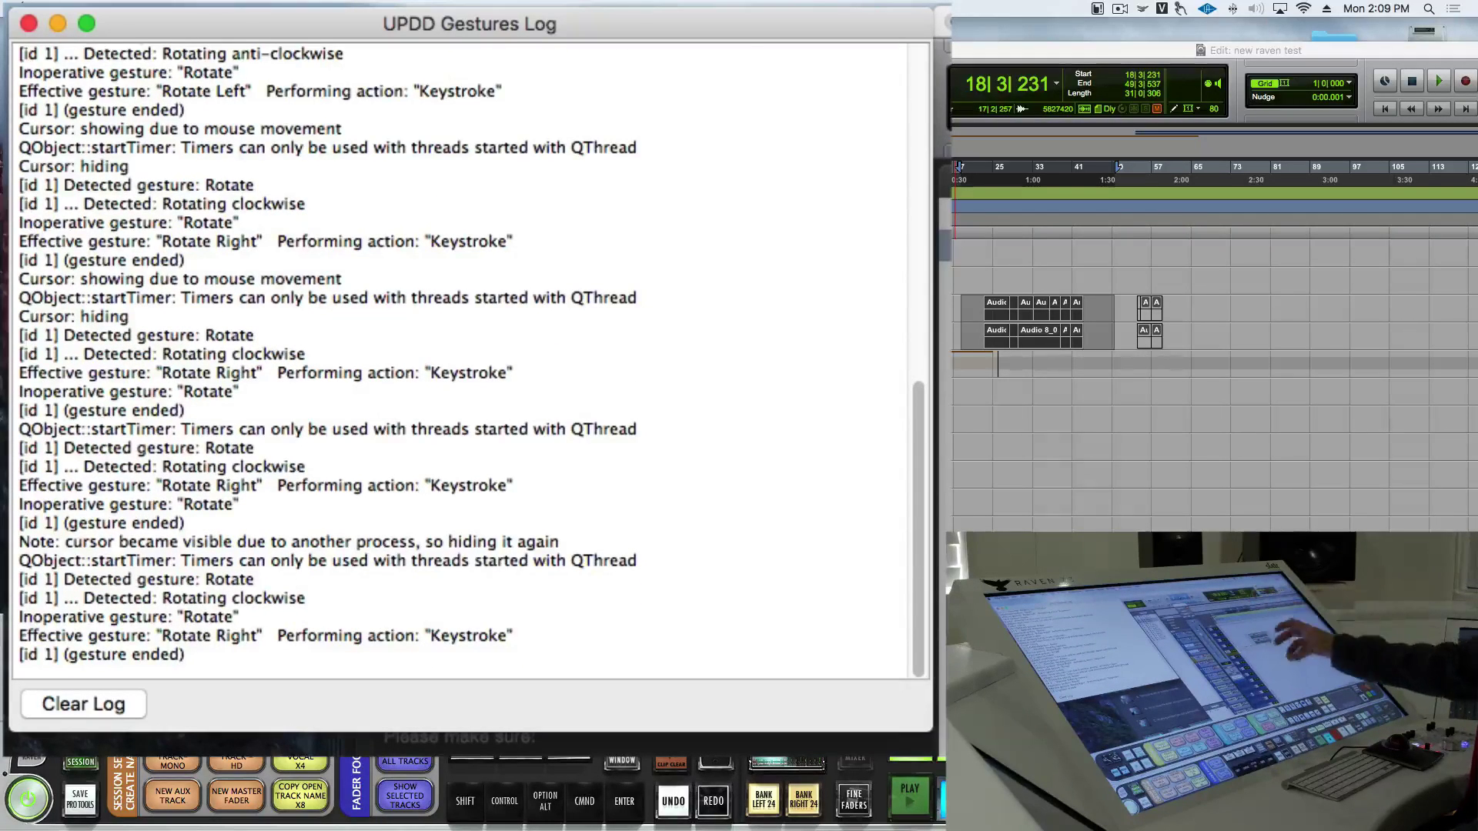
{"action": "left_click_drag", "start_coordinate": [962, 306], "coordinate": [1108, 342]}
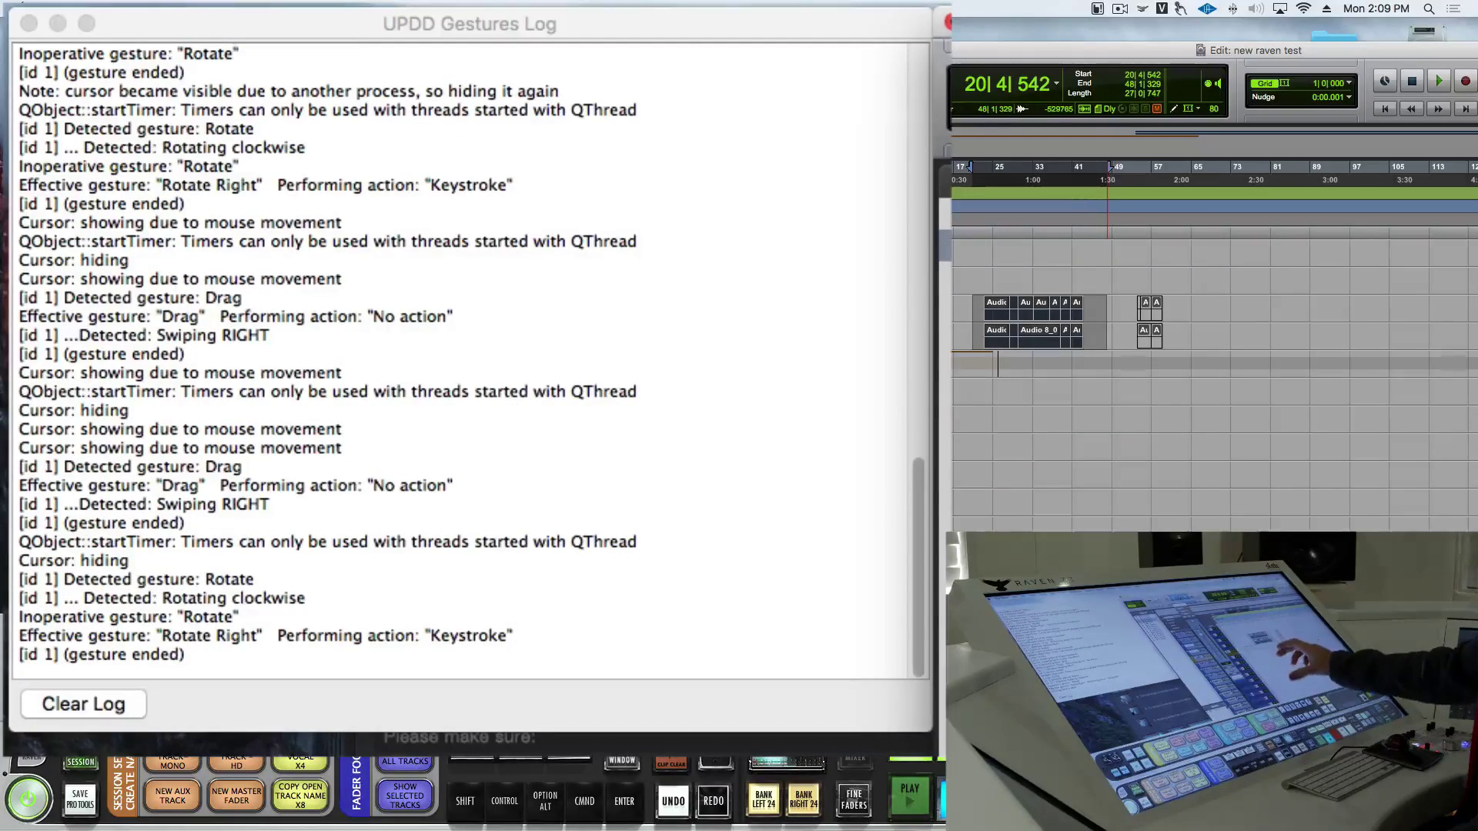